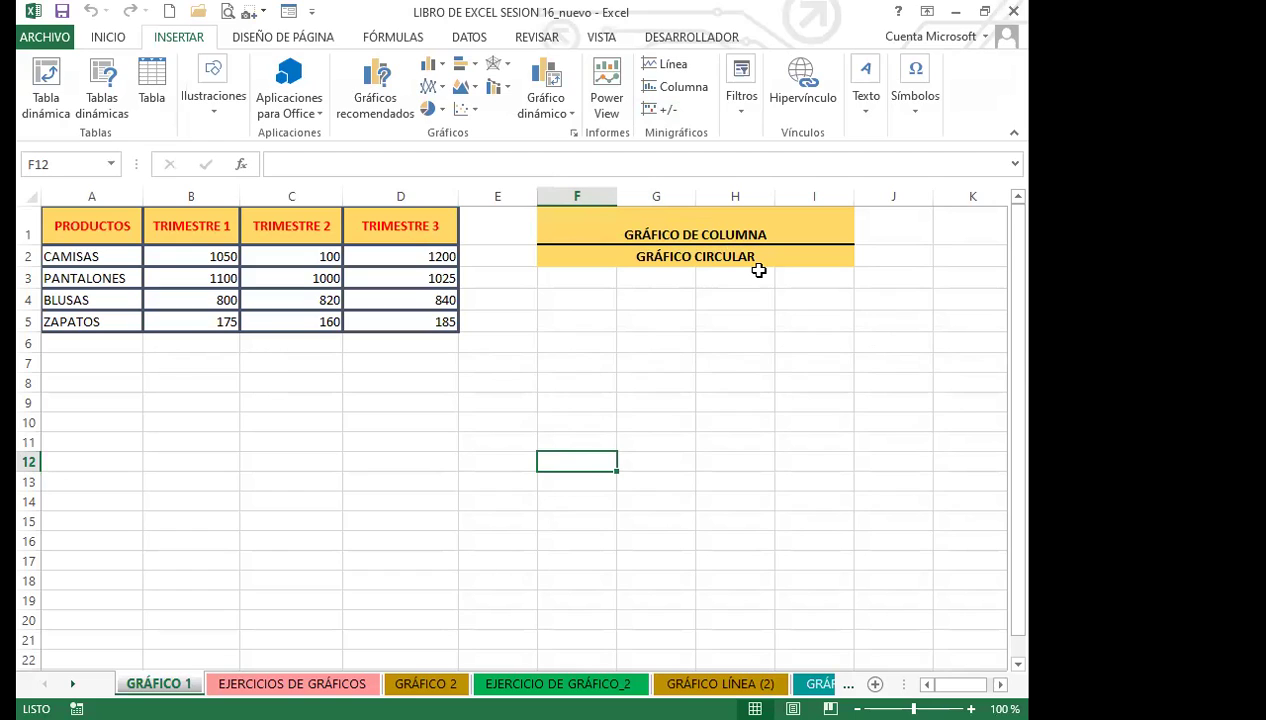
Select the product sales table with its headers, range A1:D5, on the GRÁFICO 1 sheet.
left_click(361, 421)
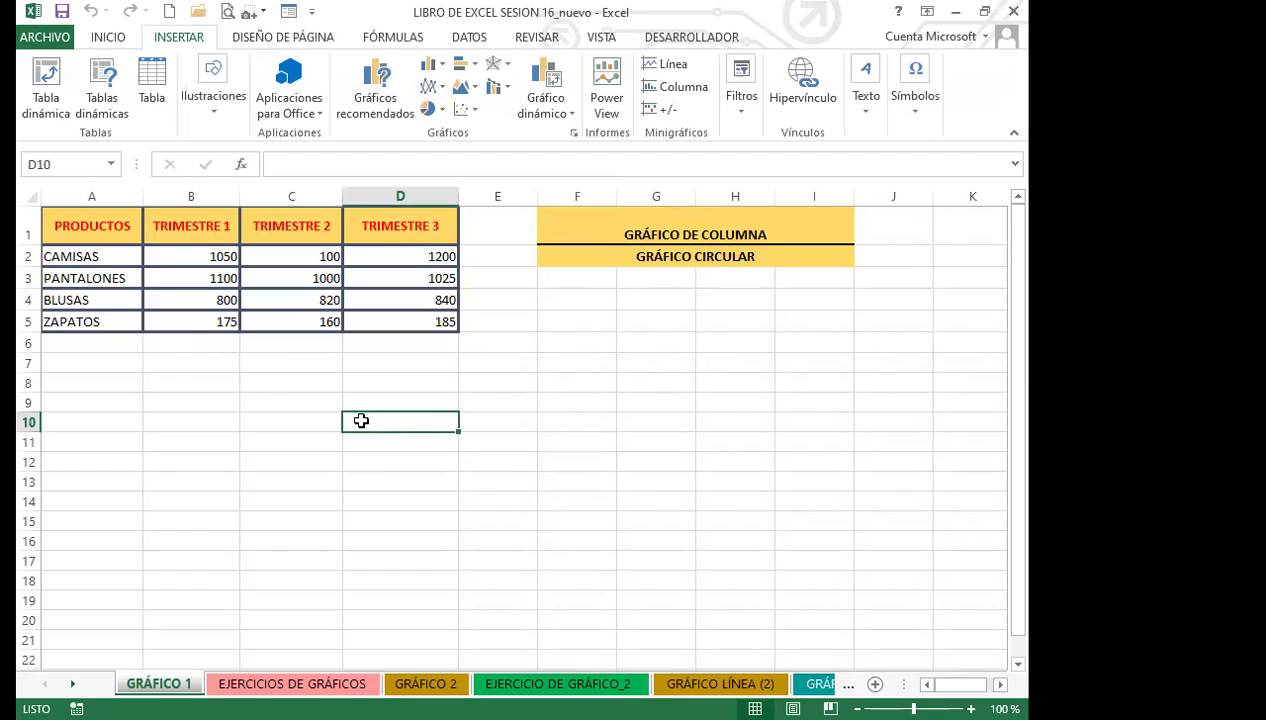
left_click(96, 234)
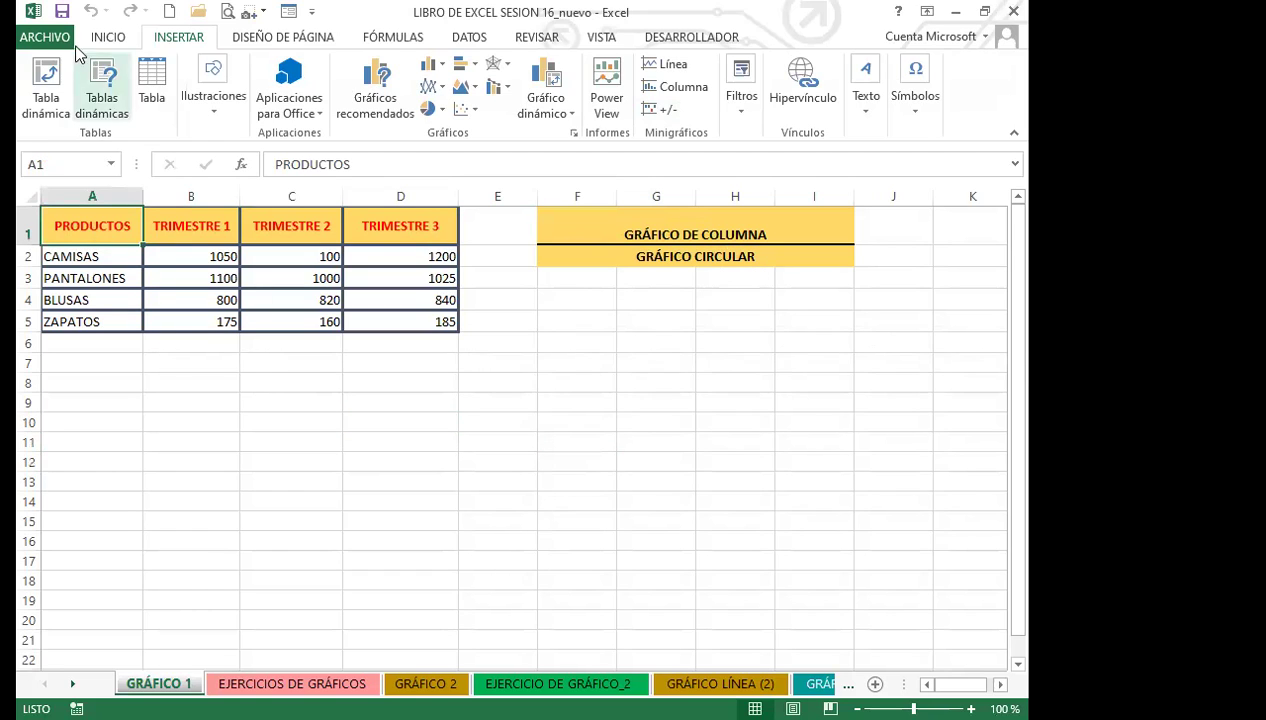
left_click(108, 37)
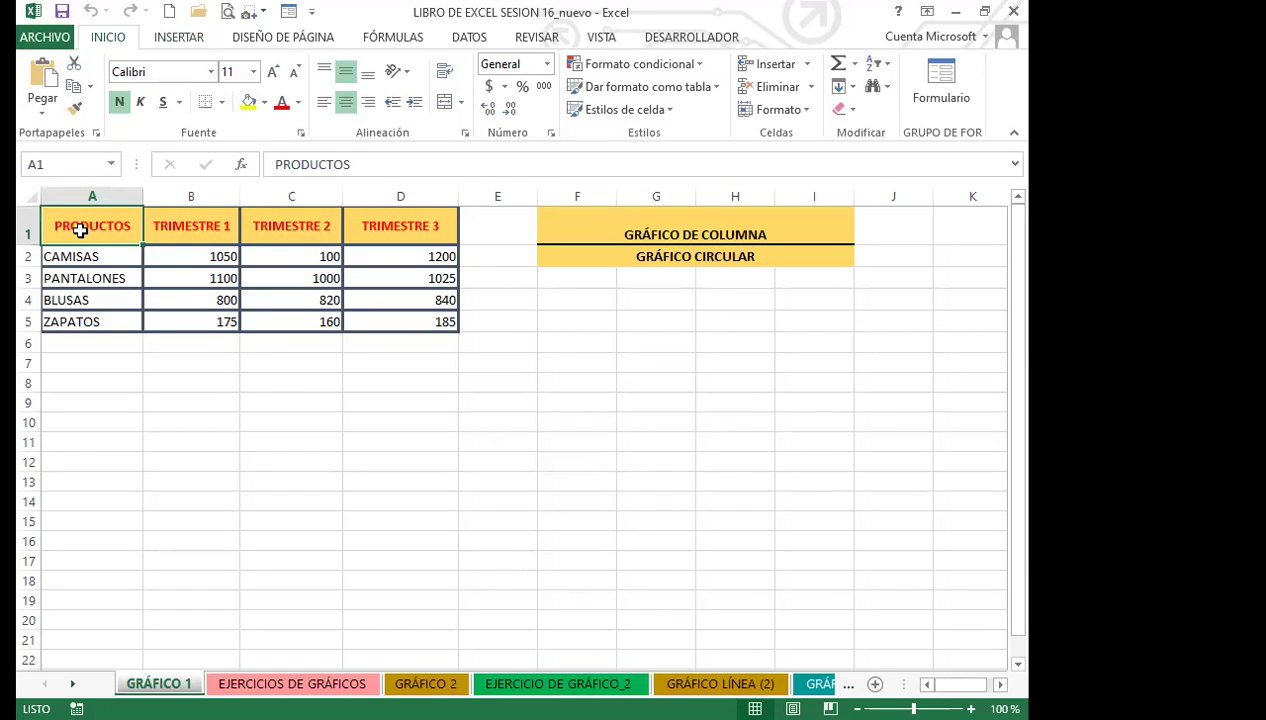
left_click_drag(86, 230, 390, 311)
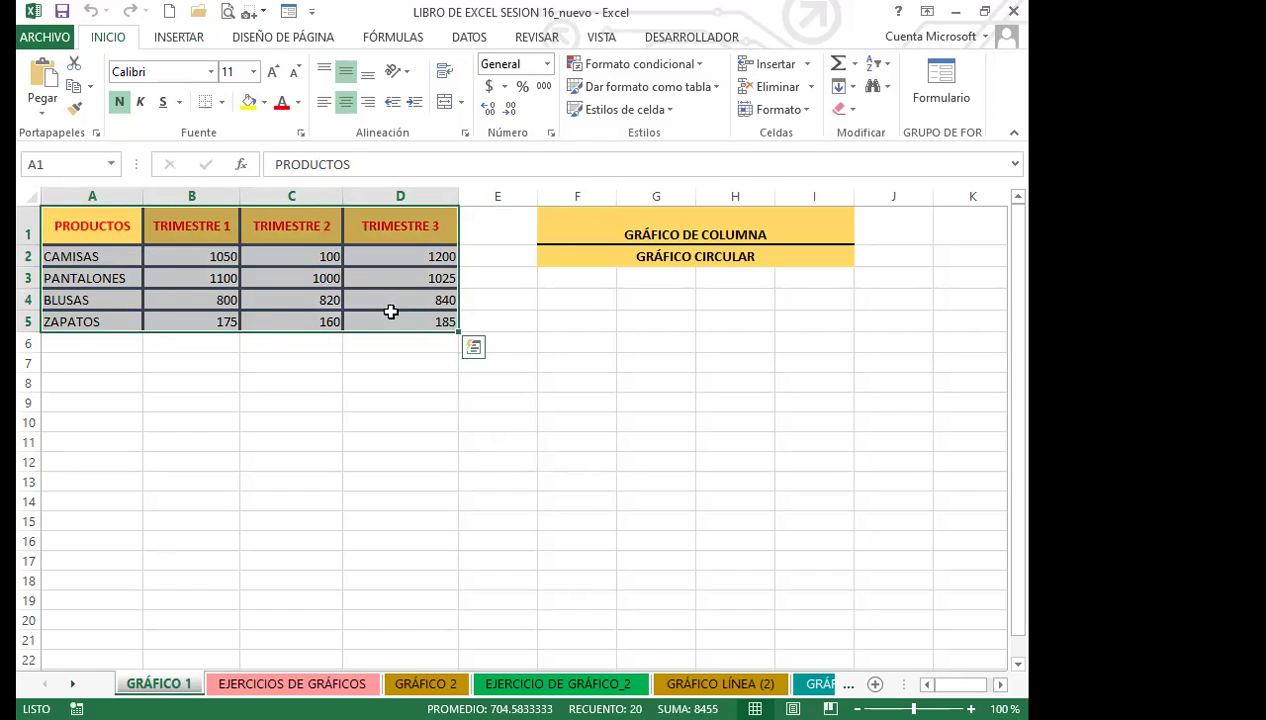
left_click(102, 236)
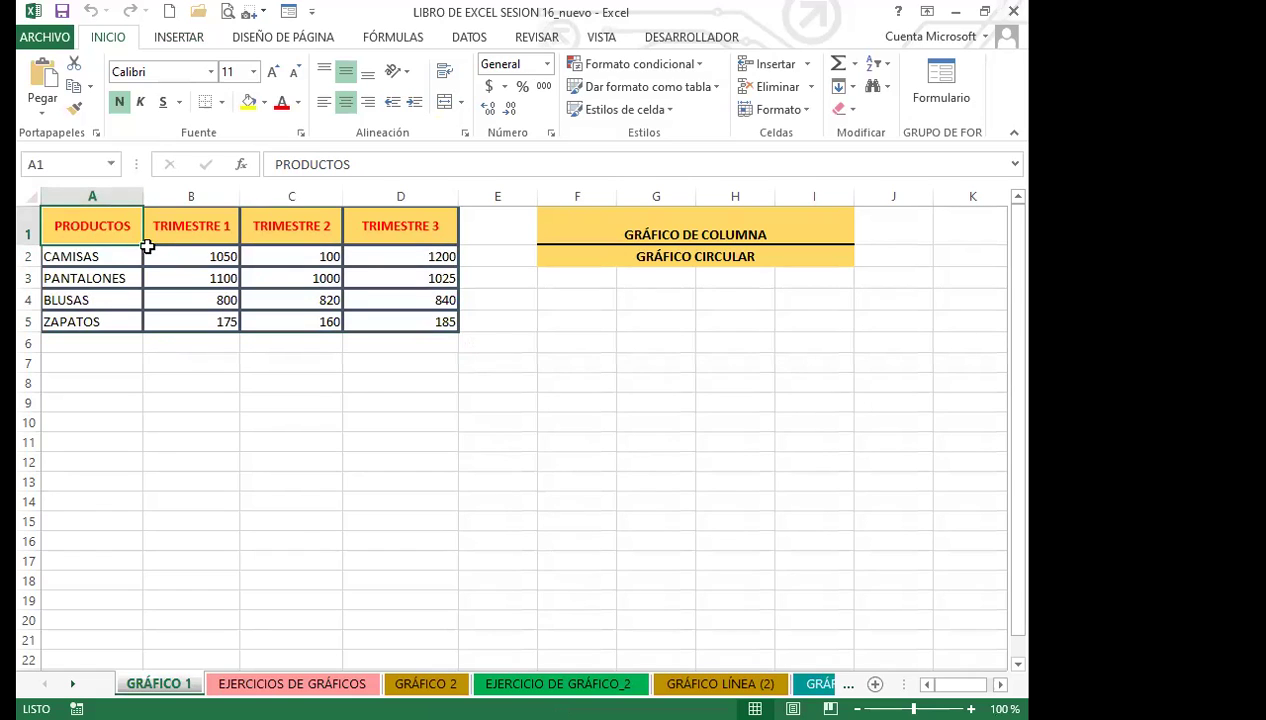
left_click_drag(93, 232, 410, 318)
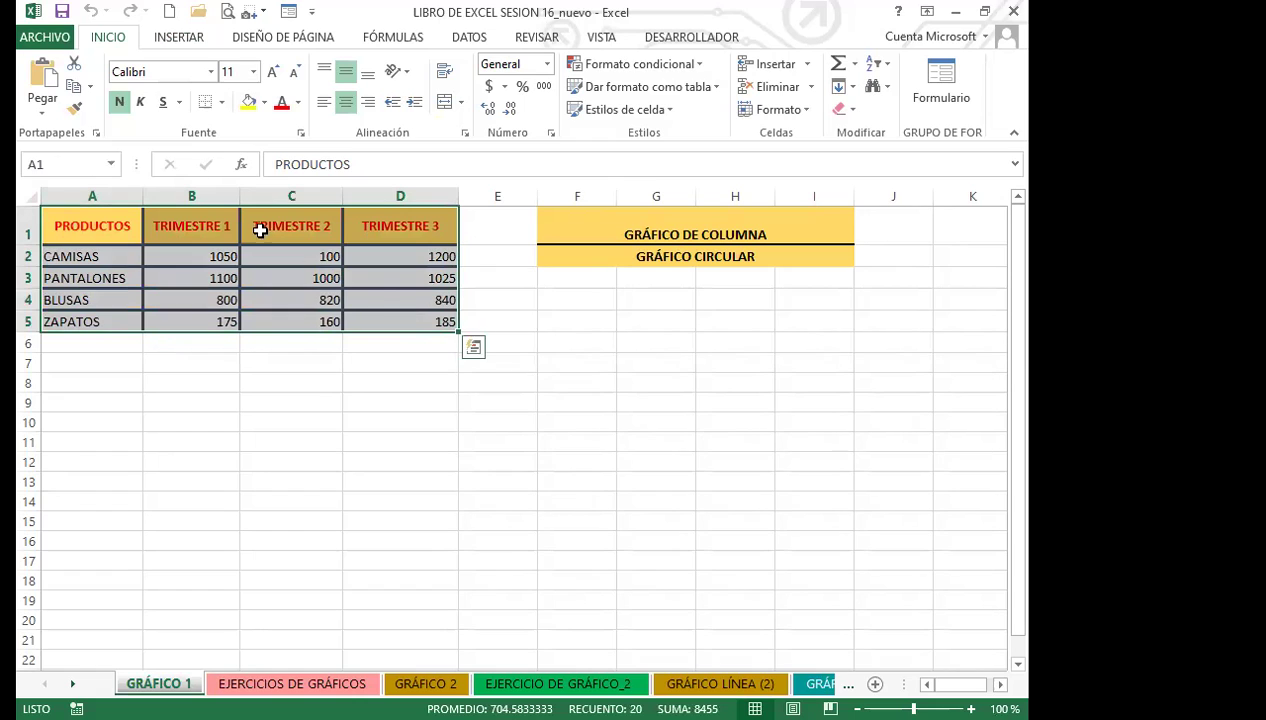
Add the column chart command to the Quick Access Toolbar.
left_click(179, 38)
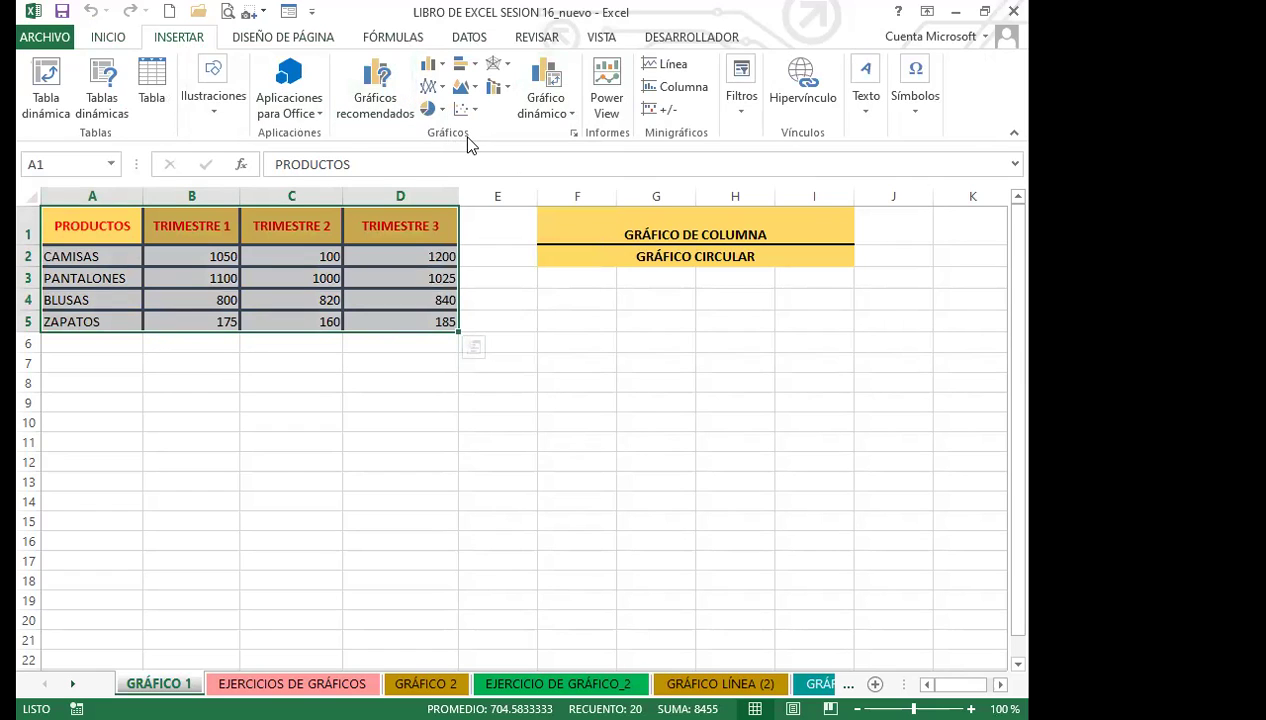
right_click(432, 70)
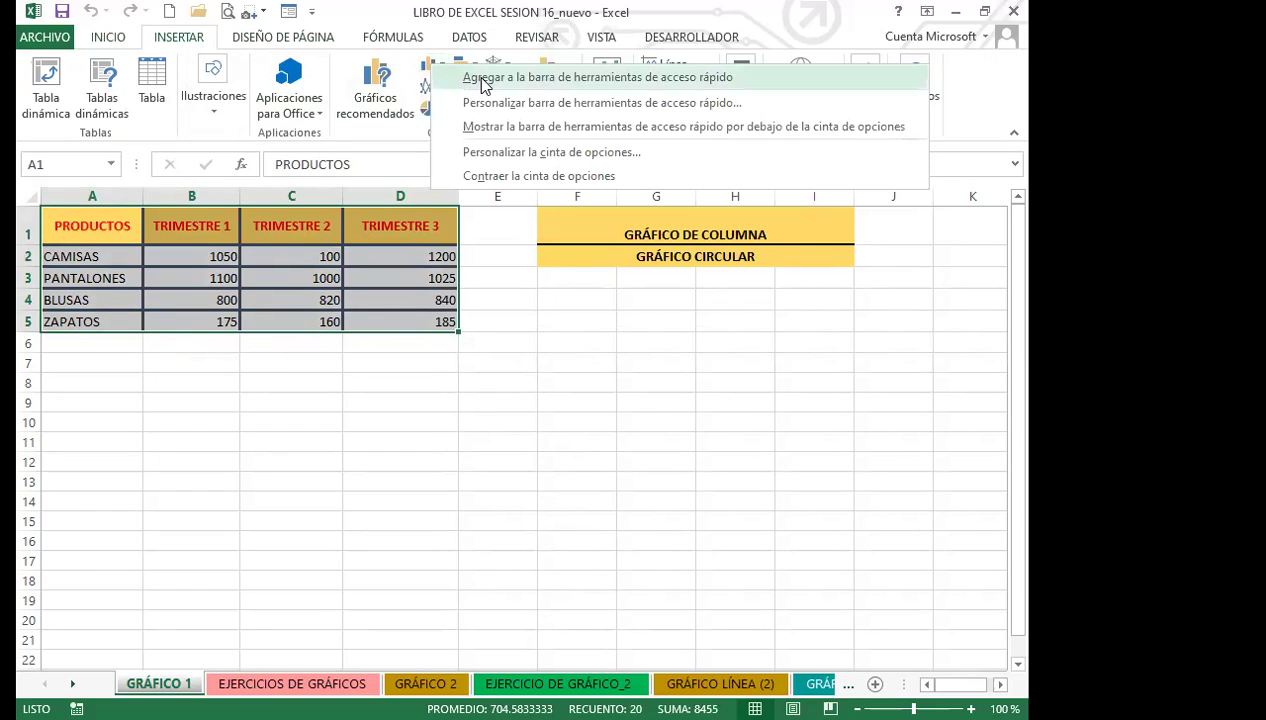
key("Return")
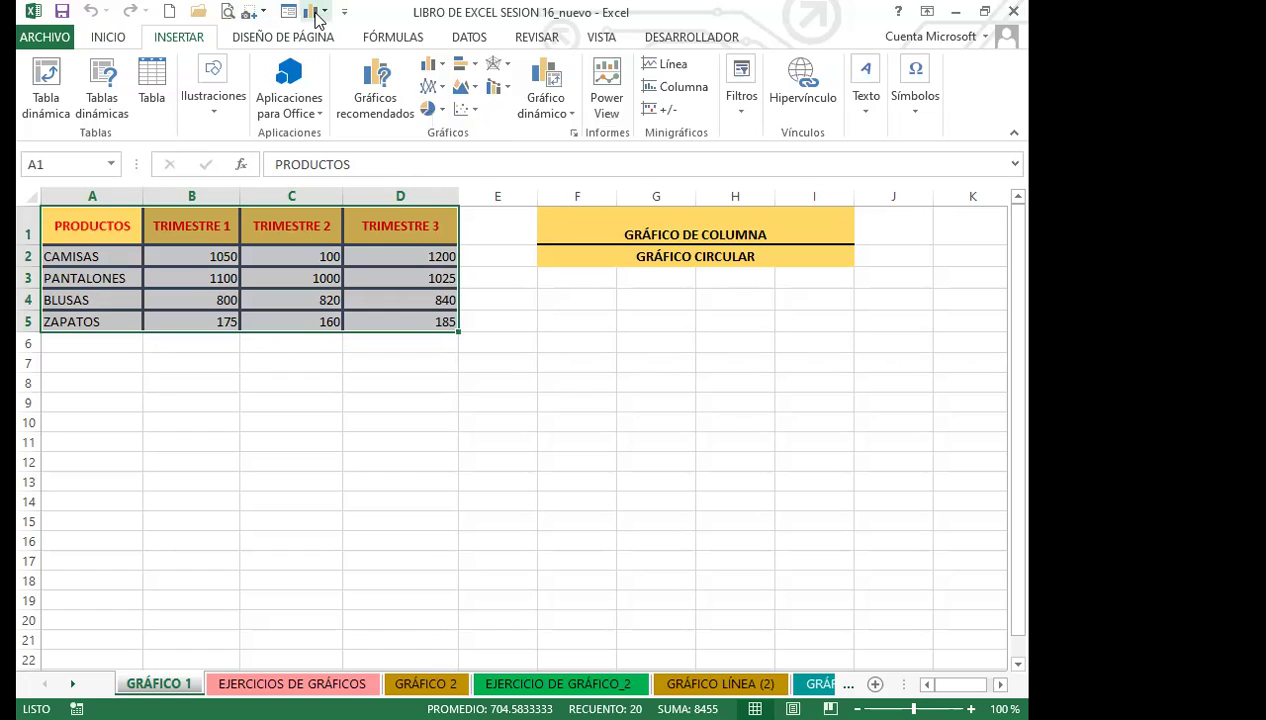
Insert a 2-D clustered column chart of the selected data and place it below the table, starting at row 7.
left_click(432, 66)
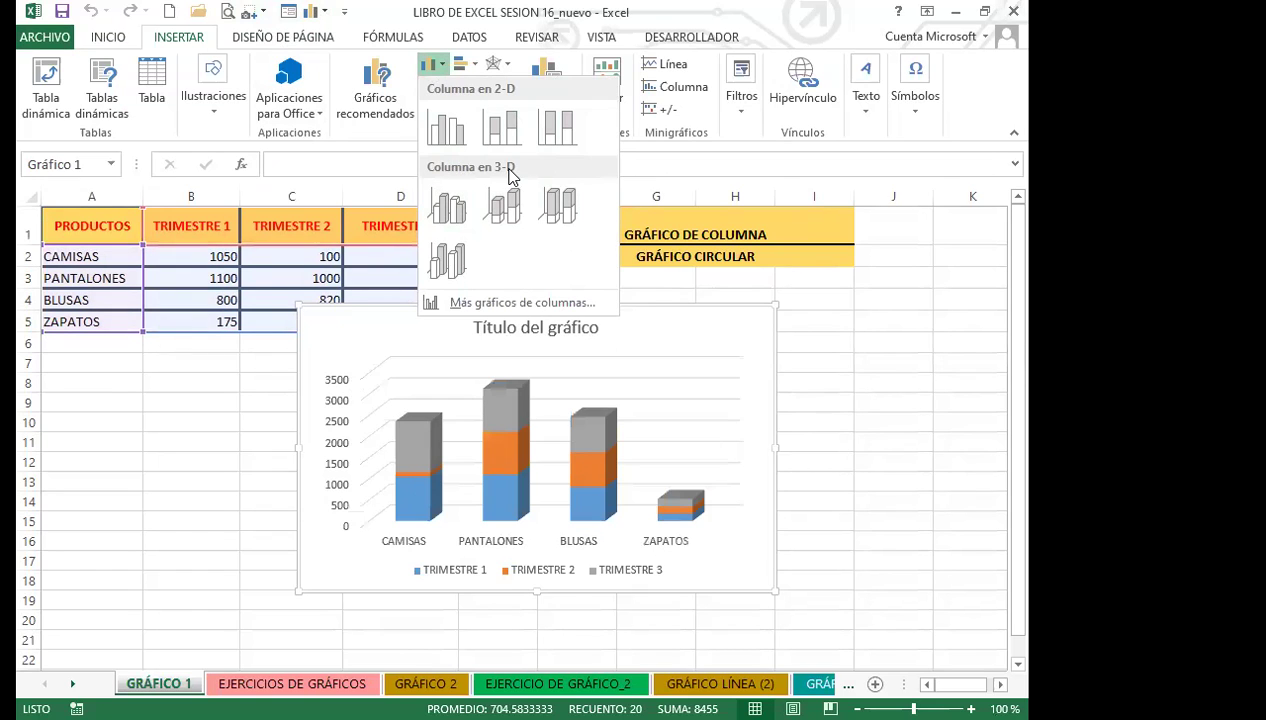
left_click(446, 122)
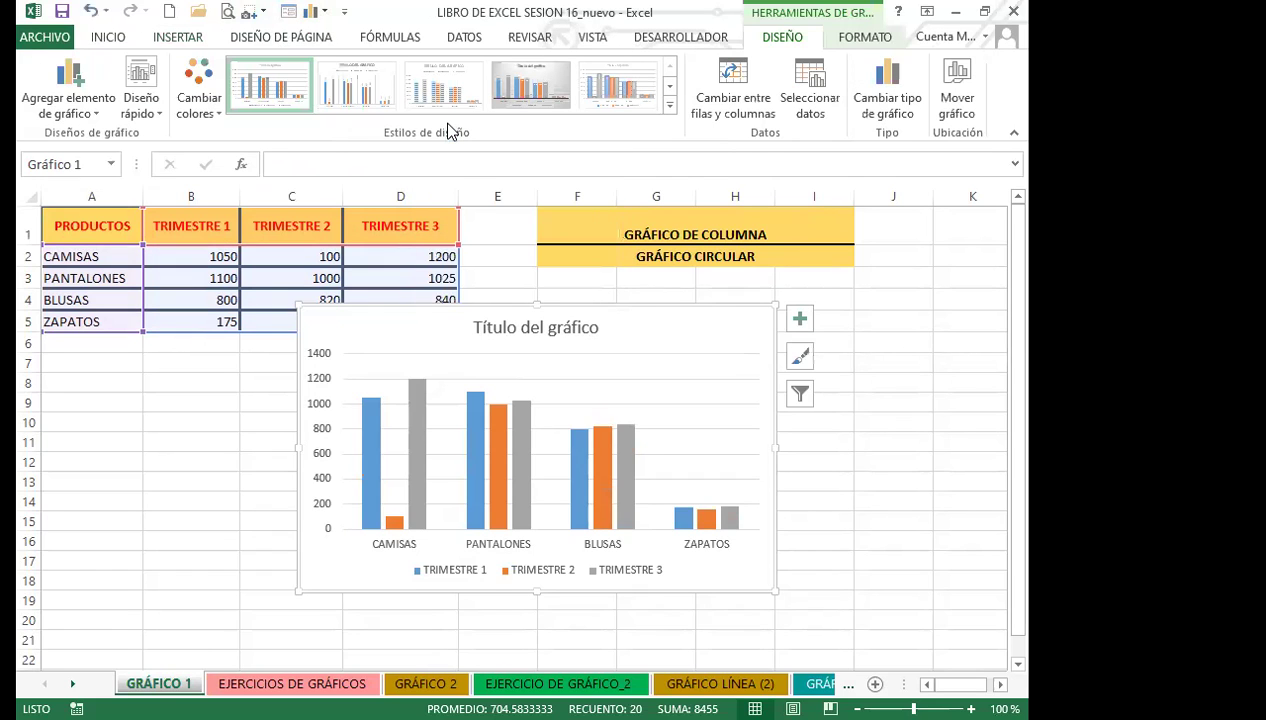
mouse_move(364, 488)
left_click_drag(658, 336, 551, 381)
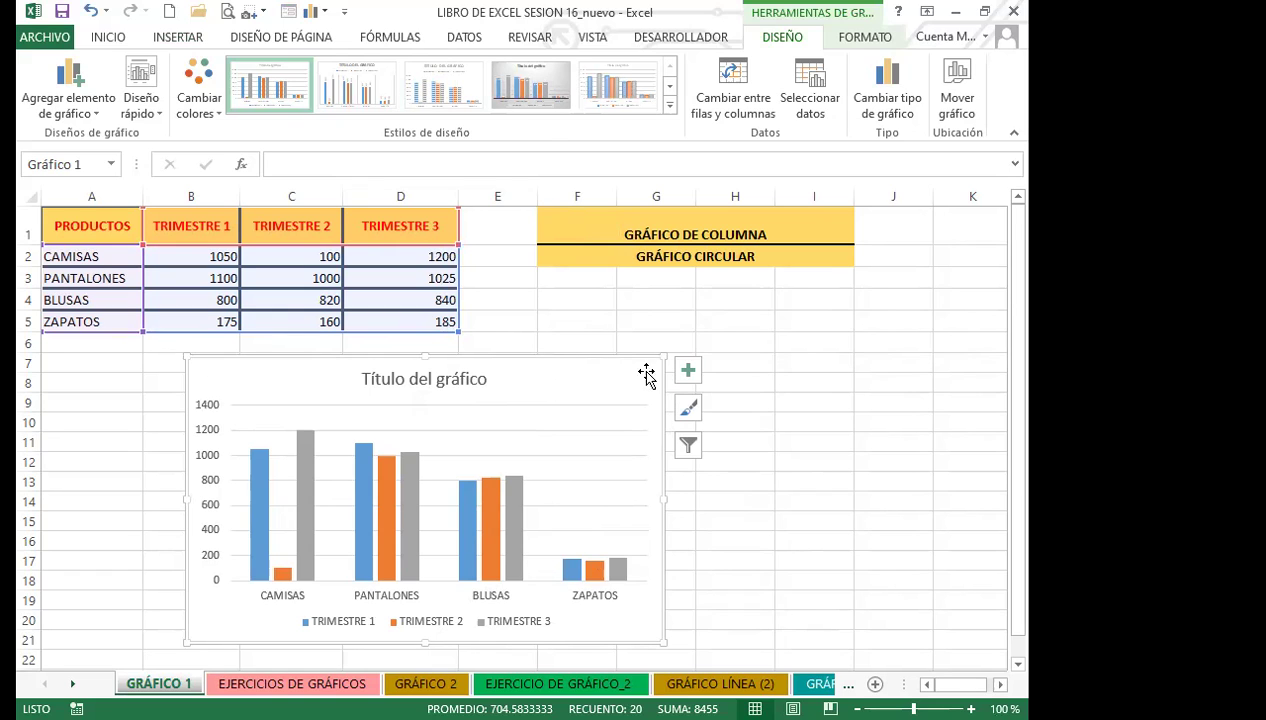
Apply the quick layout with a chart title, titles on both axes and a legend to the right of the plot.
left_click(796, 401)
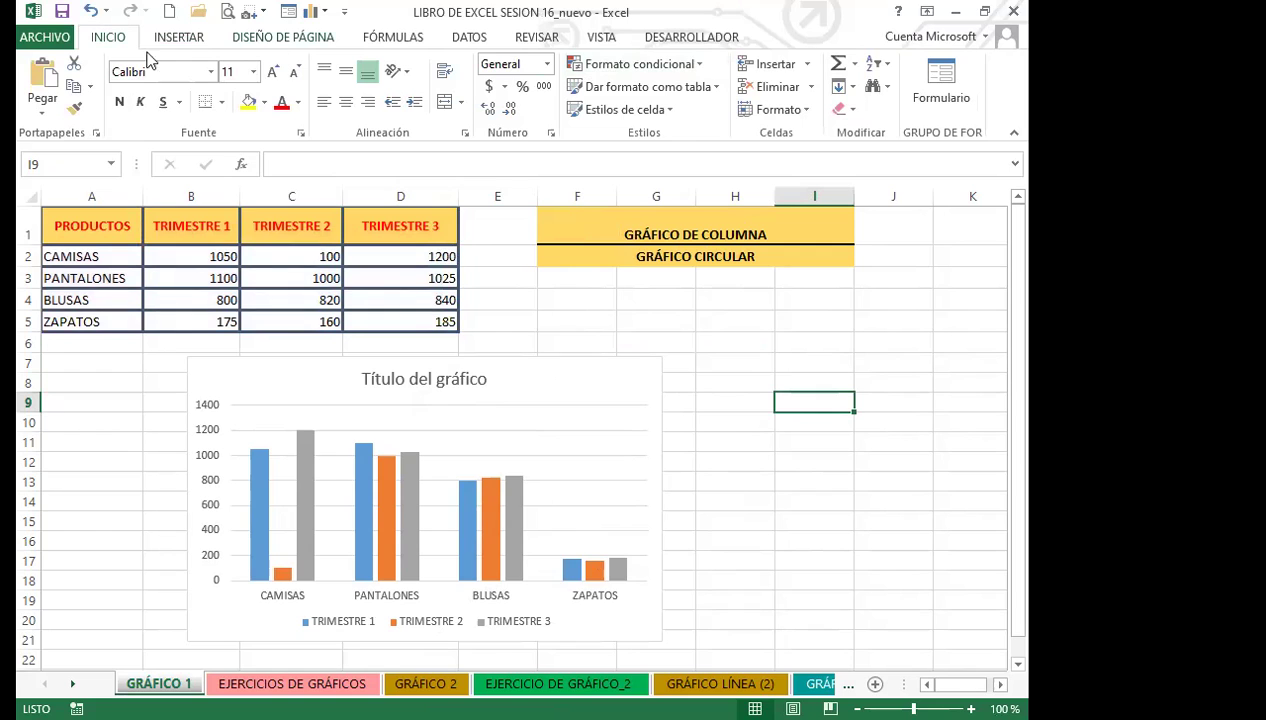
left_click(573, 393)
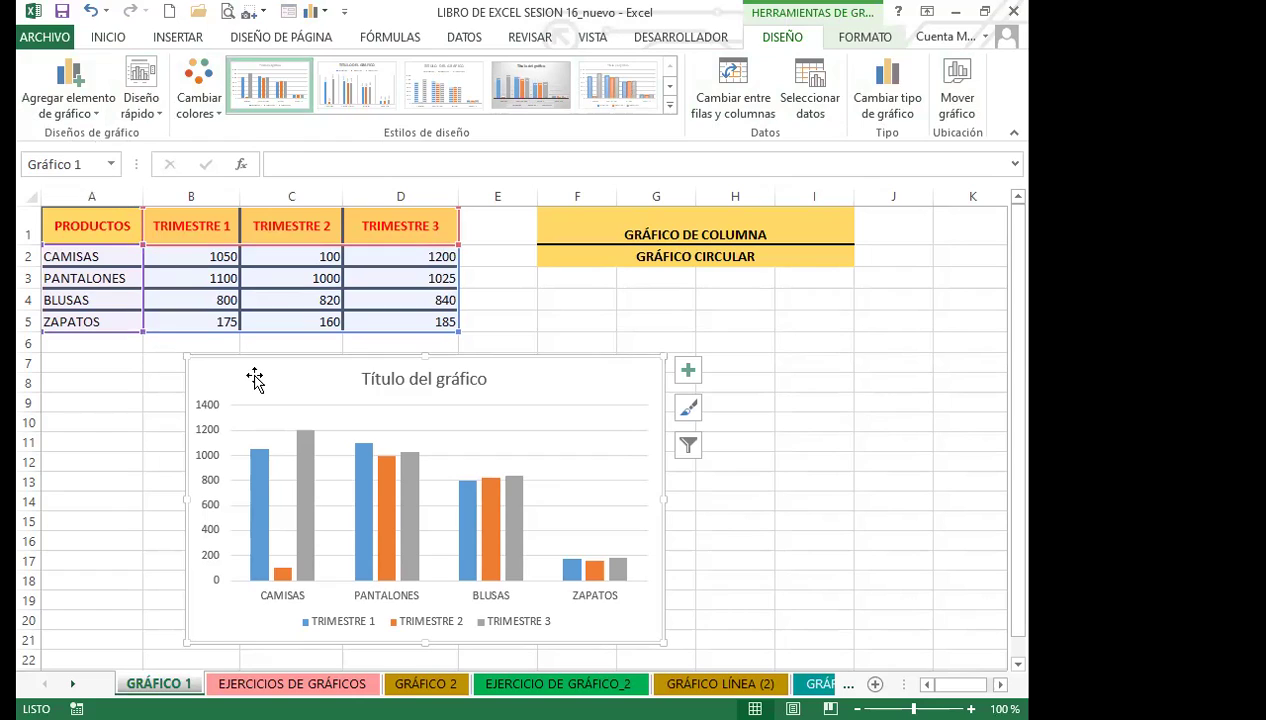
left_click(141, 105)
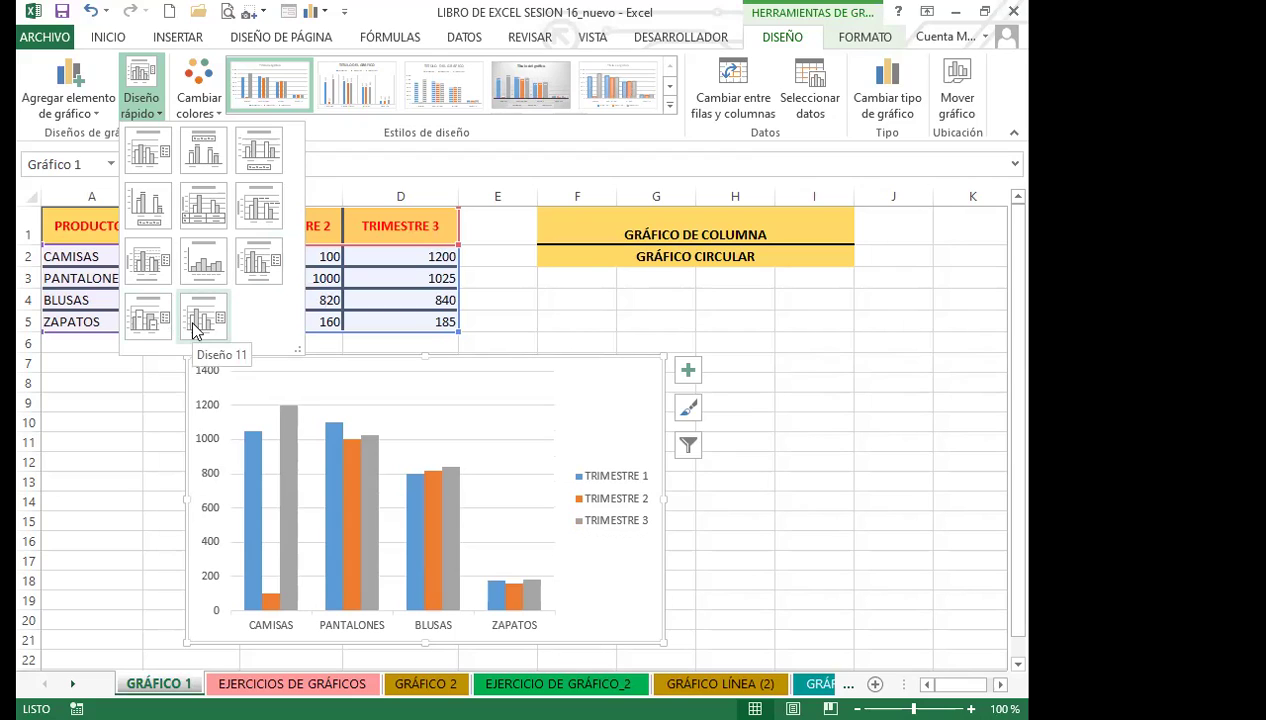
left_click(261, 264)
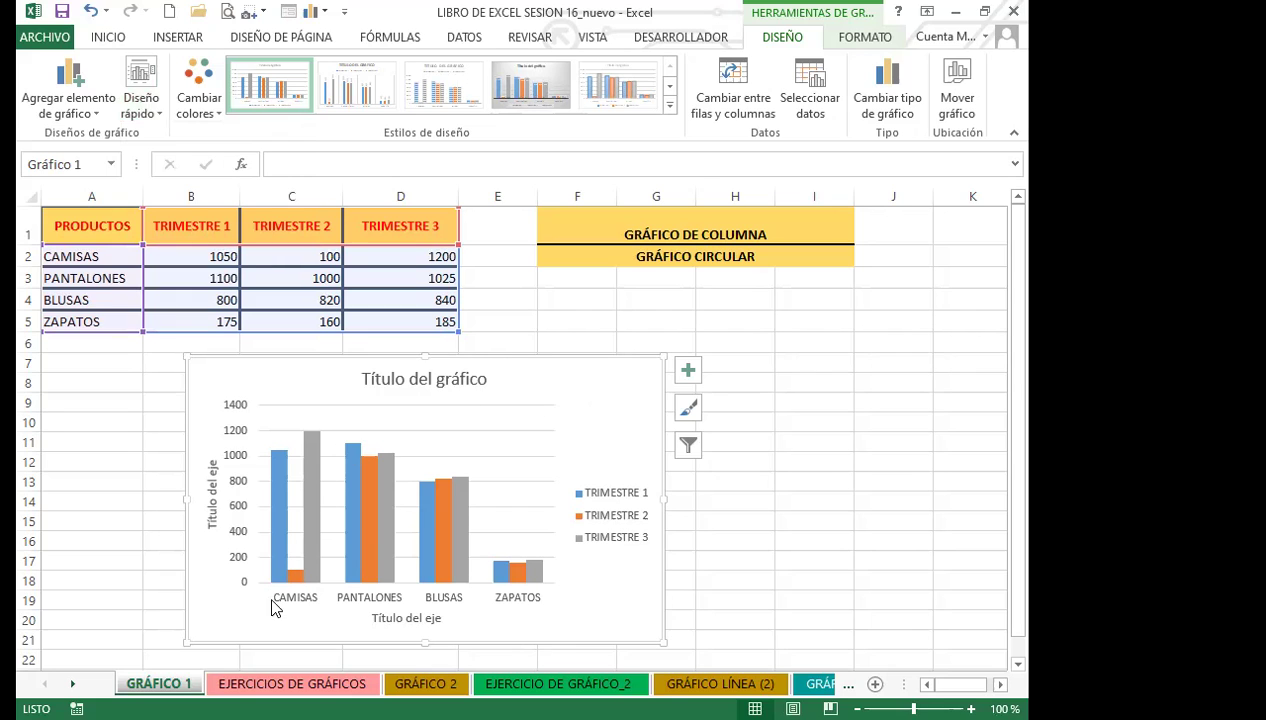
Preview alternative colour palettes and chart styles on the column chart without applying any.
left_click(214, 110)
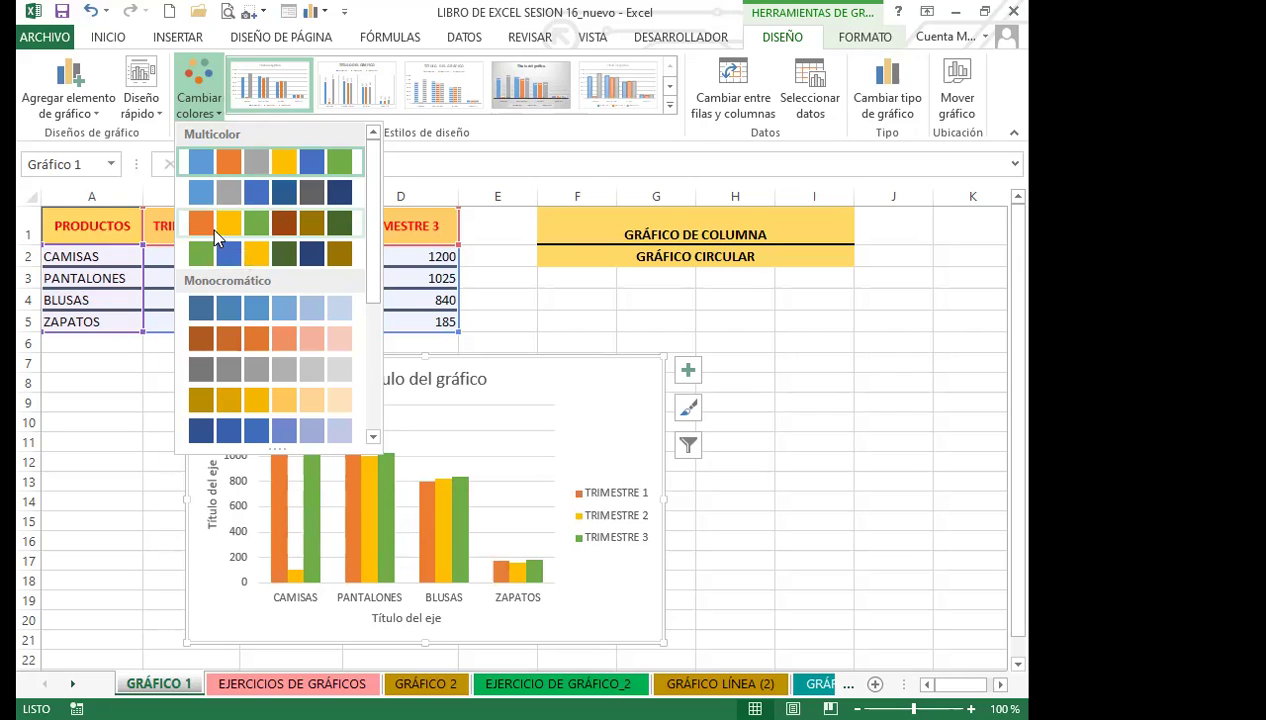
left_click(603, 392)
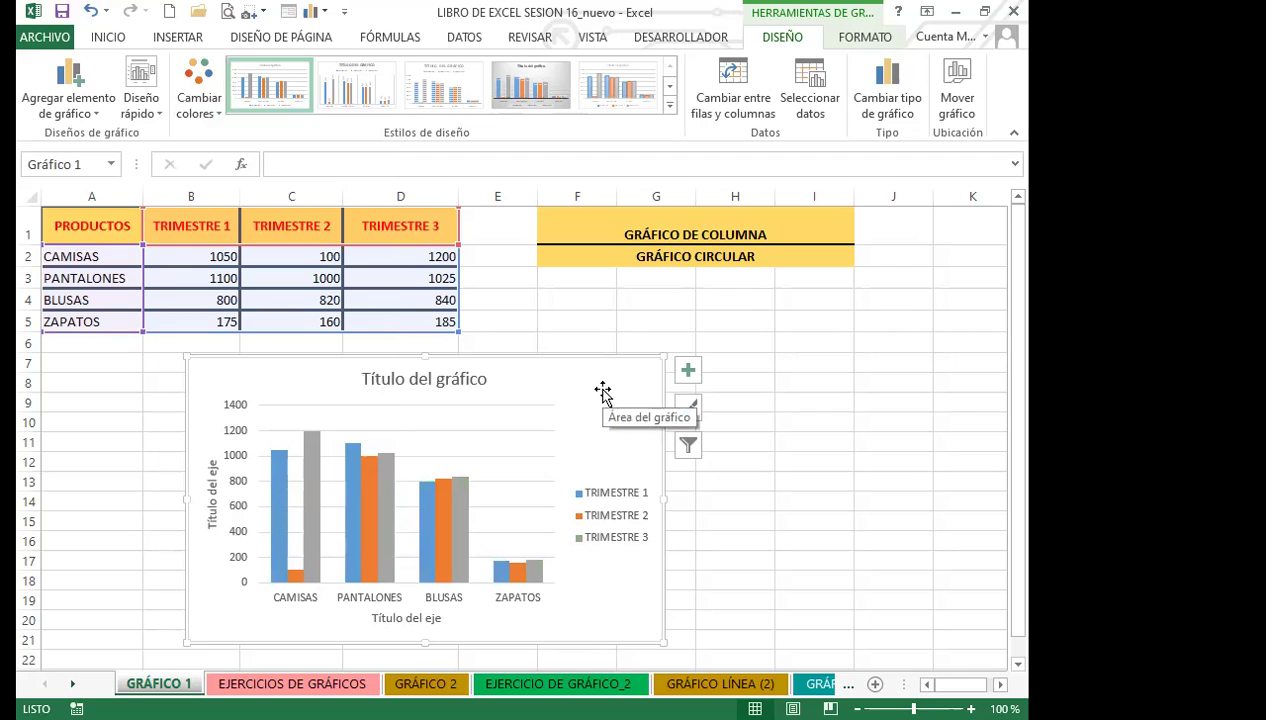
left_click(670, 106)
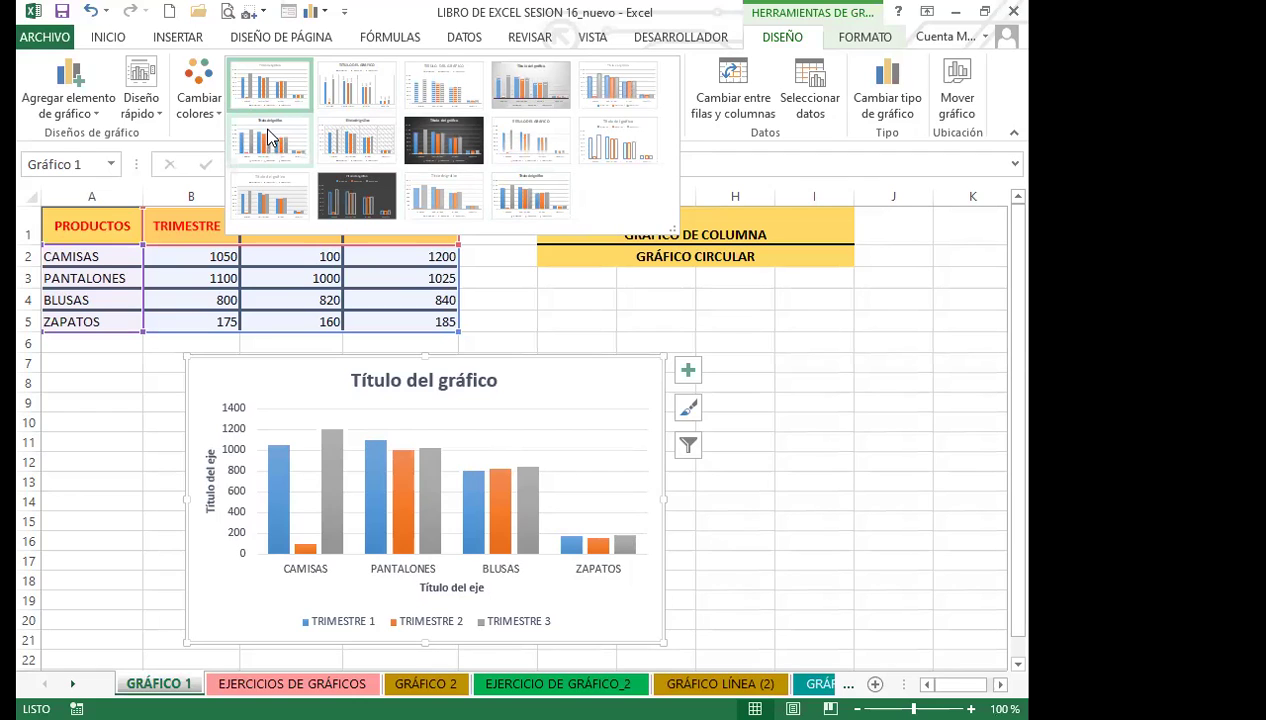
left_click(634, 420)
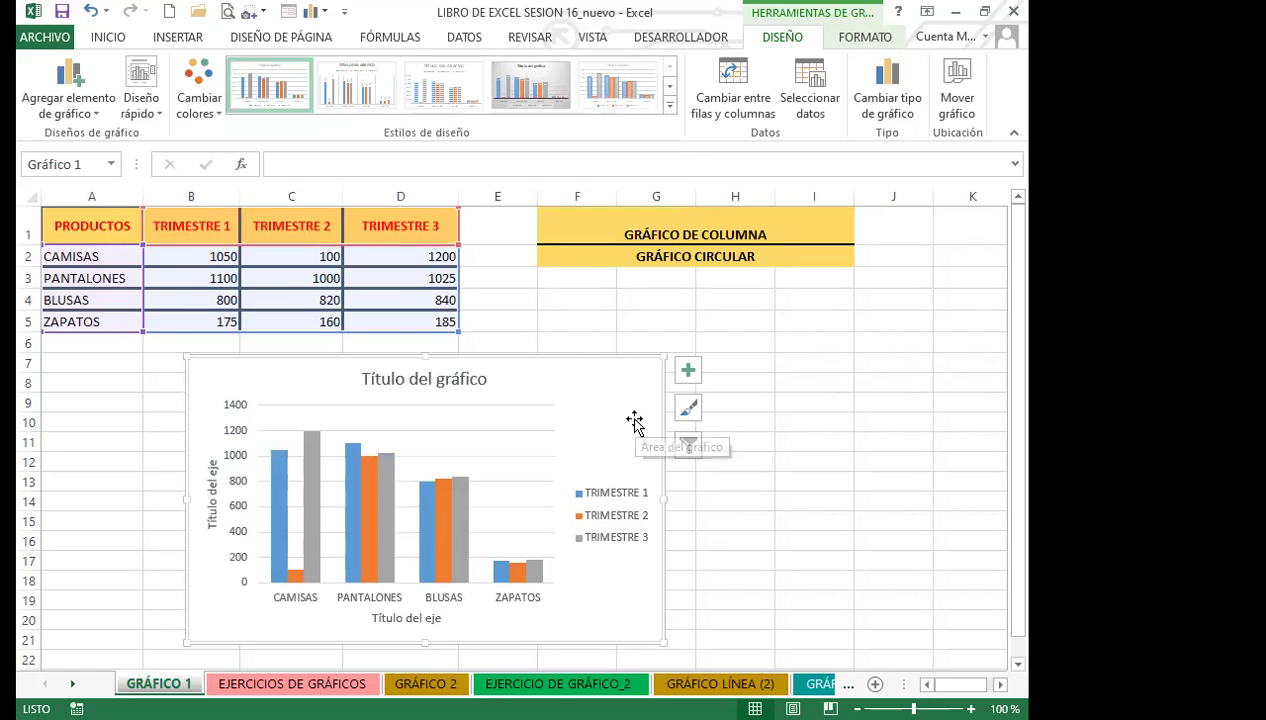
Move the chart further left under the table and open the fill options of the TRIMESTRE 1 series.
left_click_drag(608, 387, 478, 390)
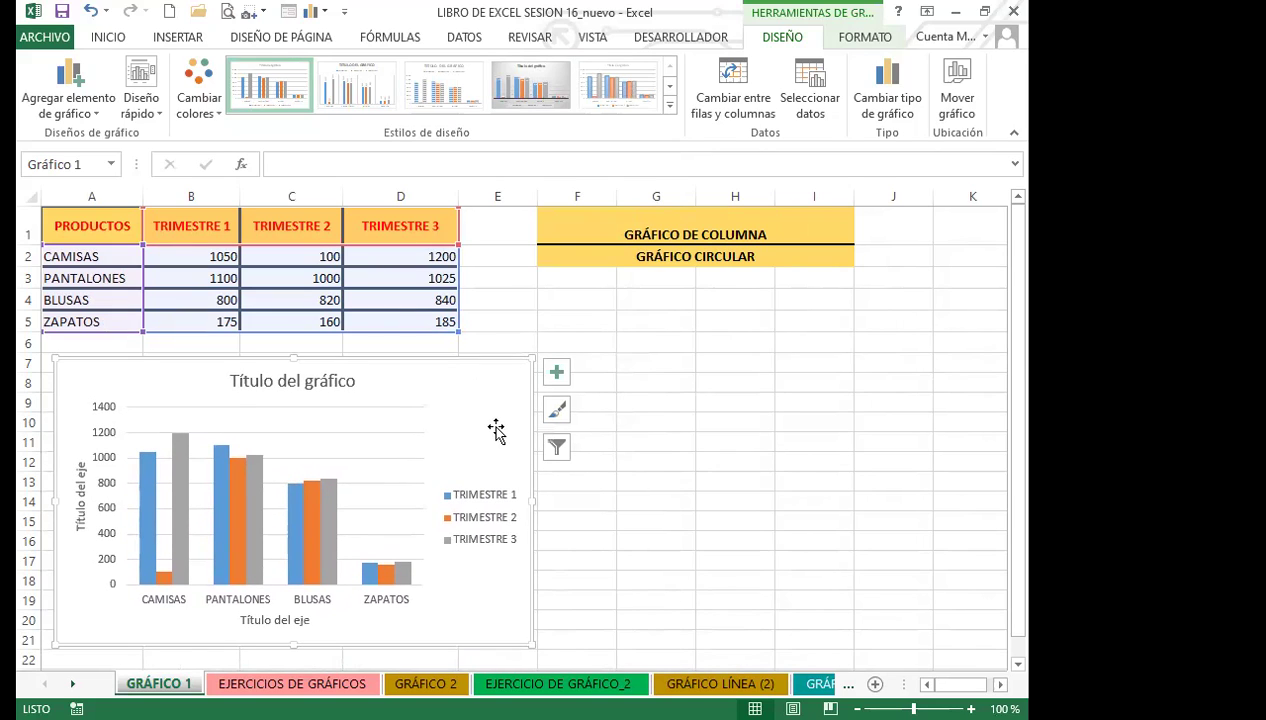
left_click(149, 546)
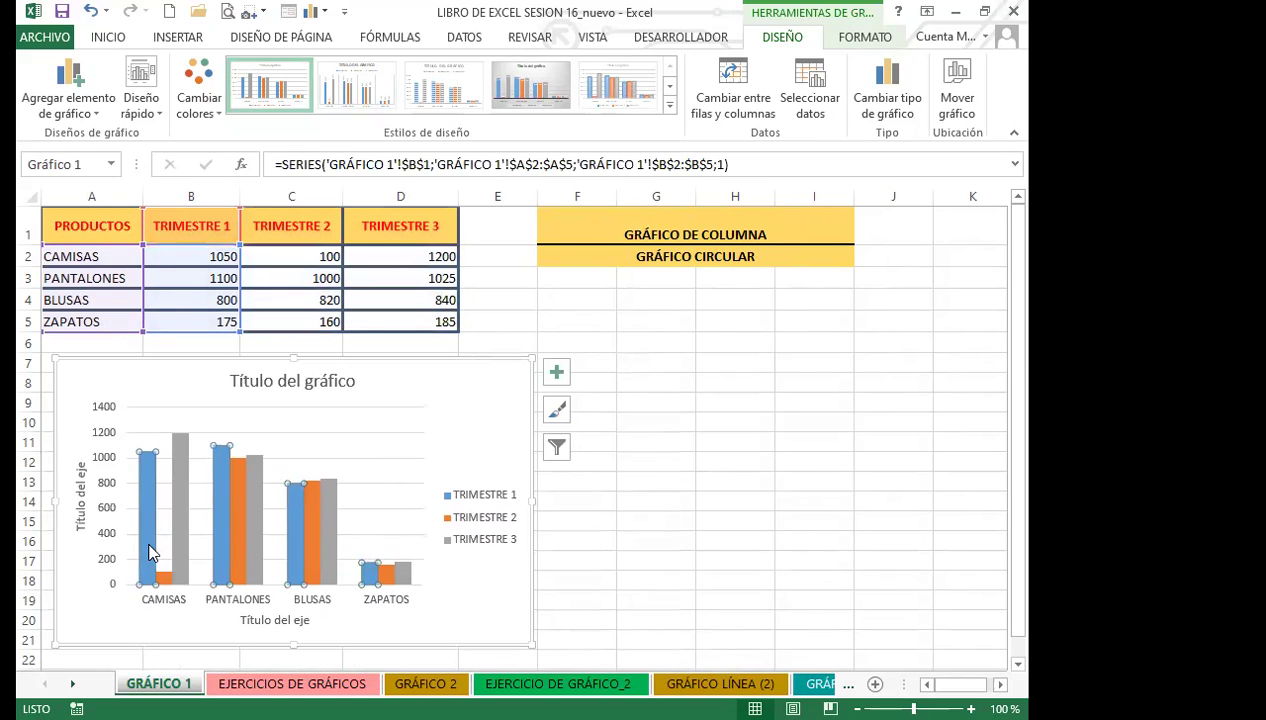
left_click(864, 38)
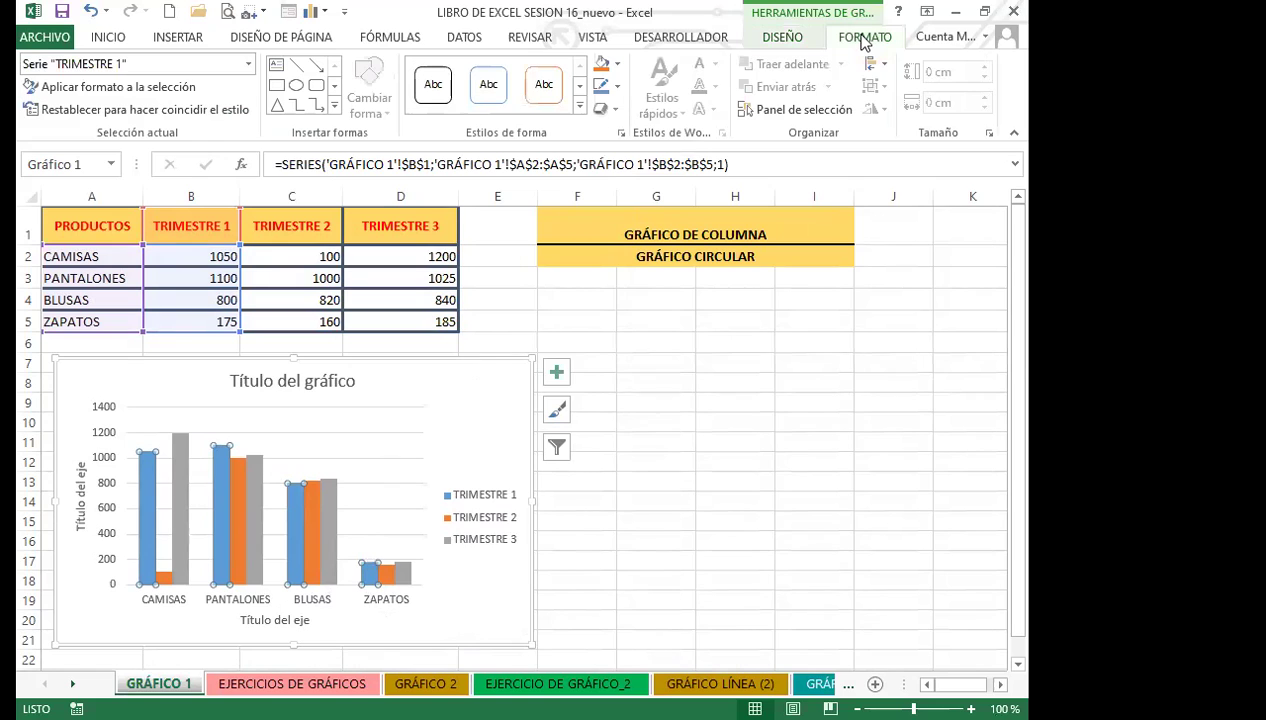
left_click(620, 132)
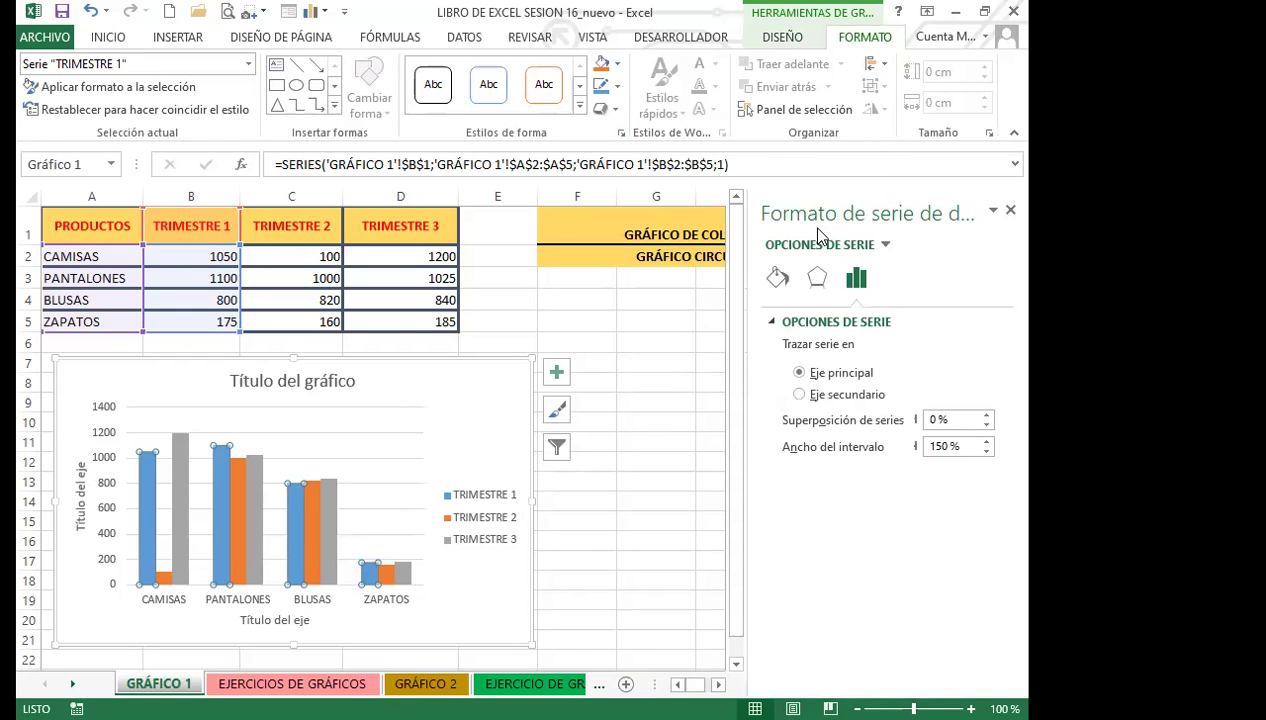
left_click(777, 277)
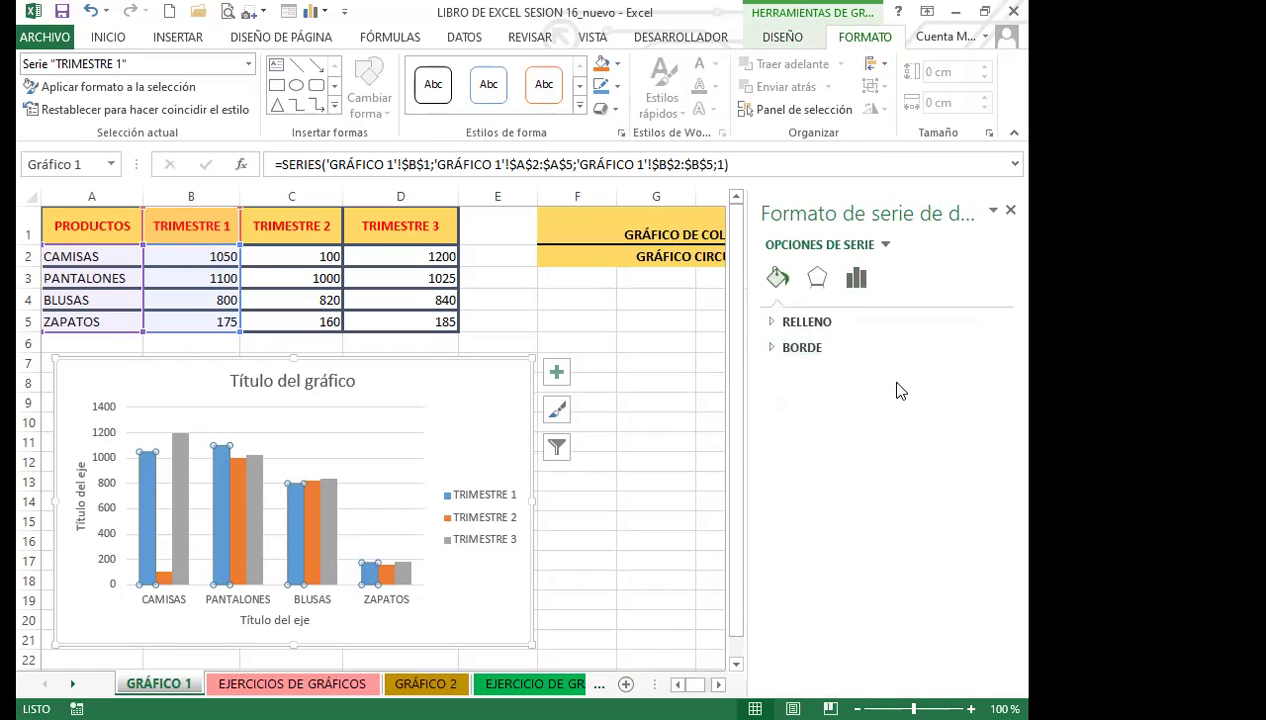
left_click(771, 324)
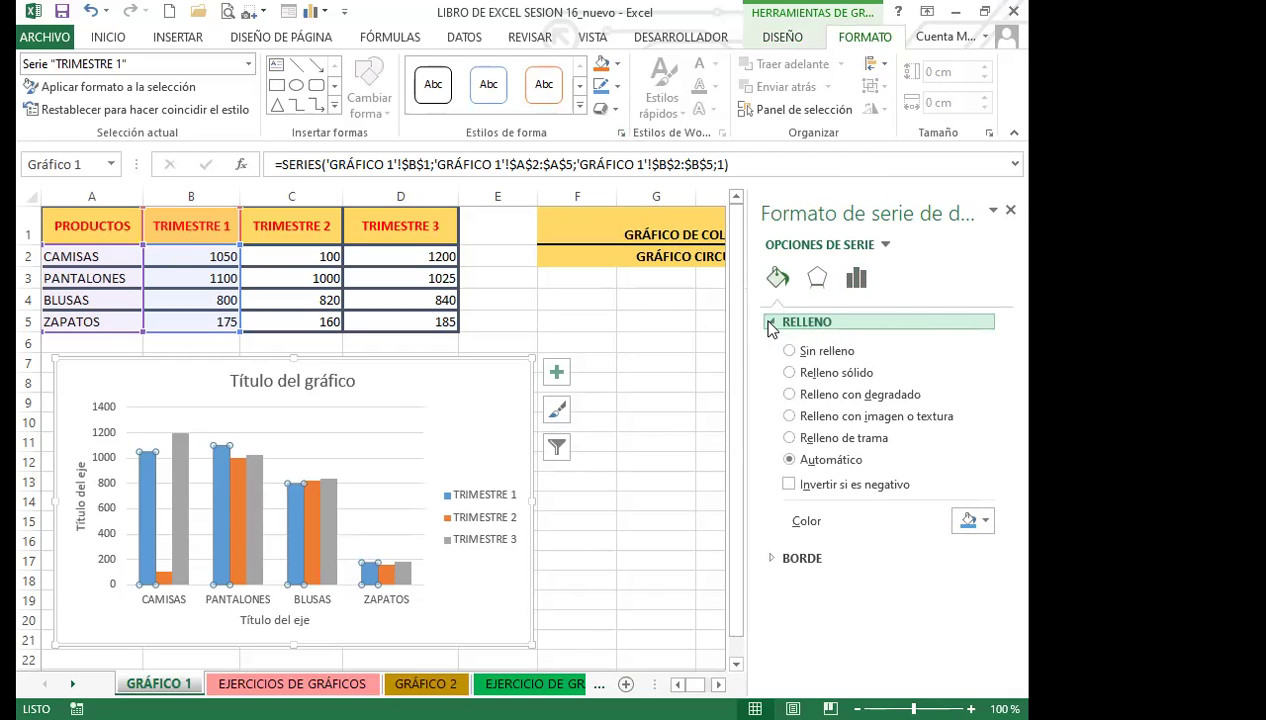
Try a solid fill, a gradient fill and a pale marbled texture on the TRIMESTRE 1 columns.
left_click(789, 373)
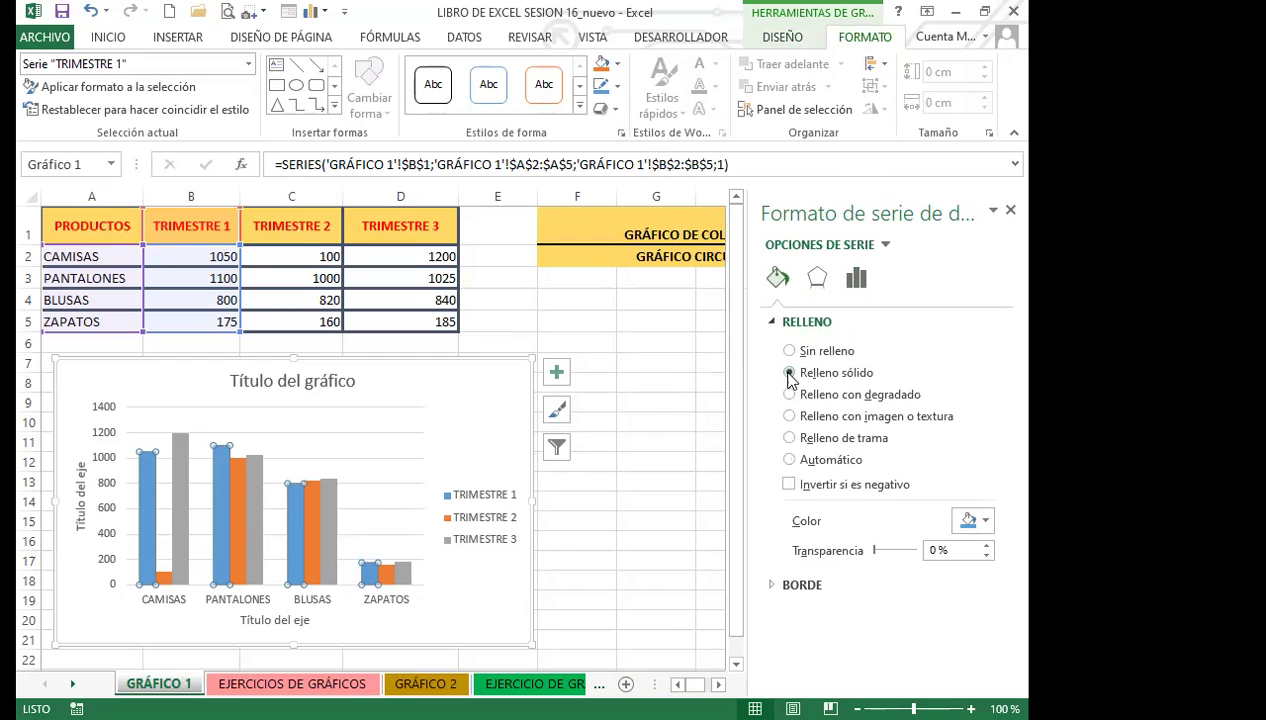
left_click(790, 395)
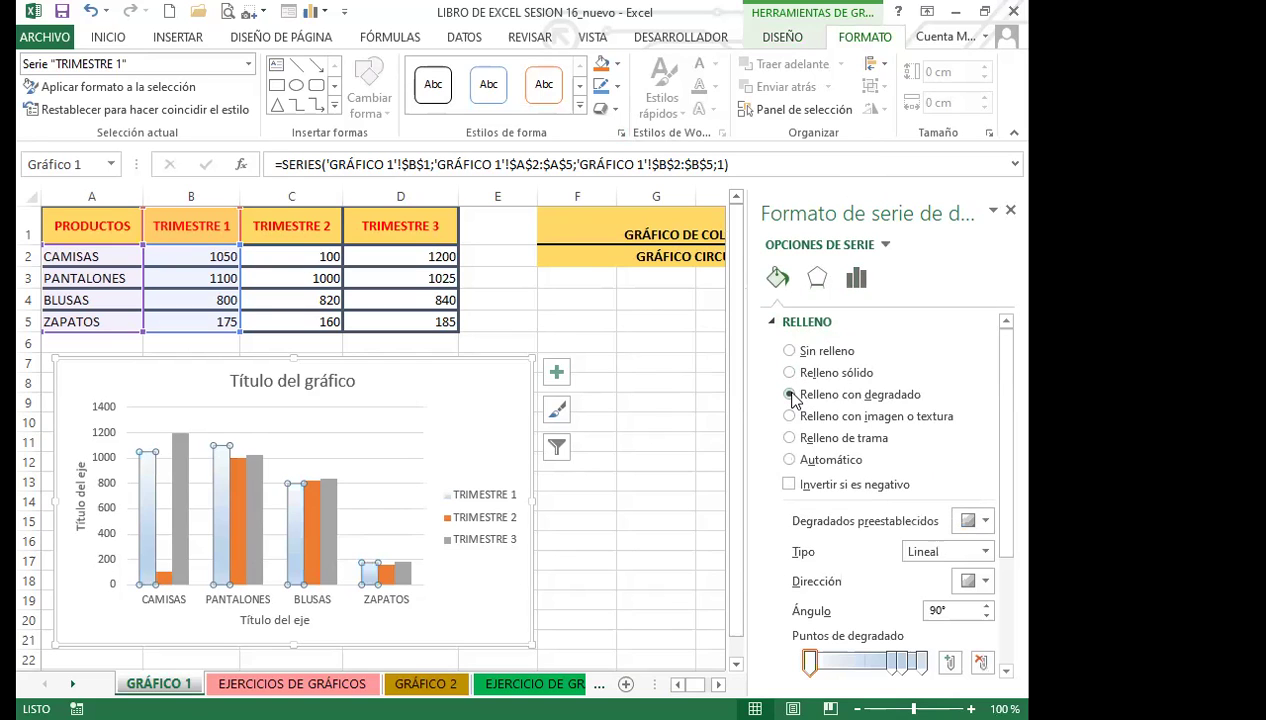
left_click(789, 416)
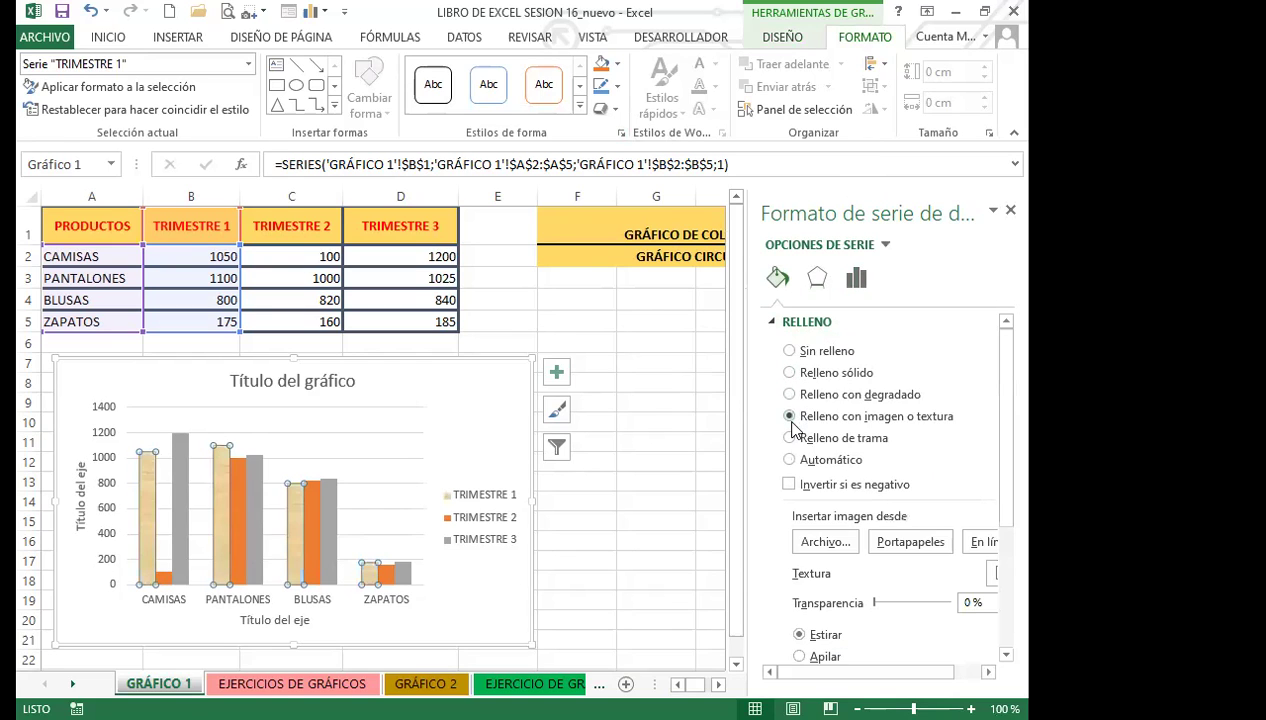
left_click(997, 574)
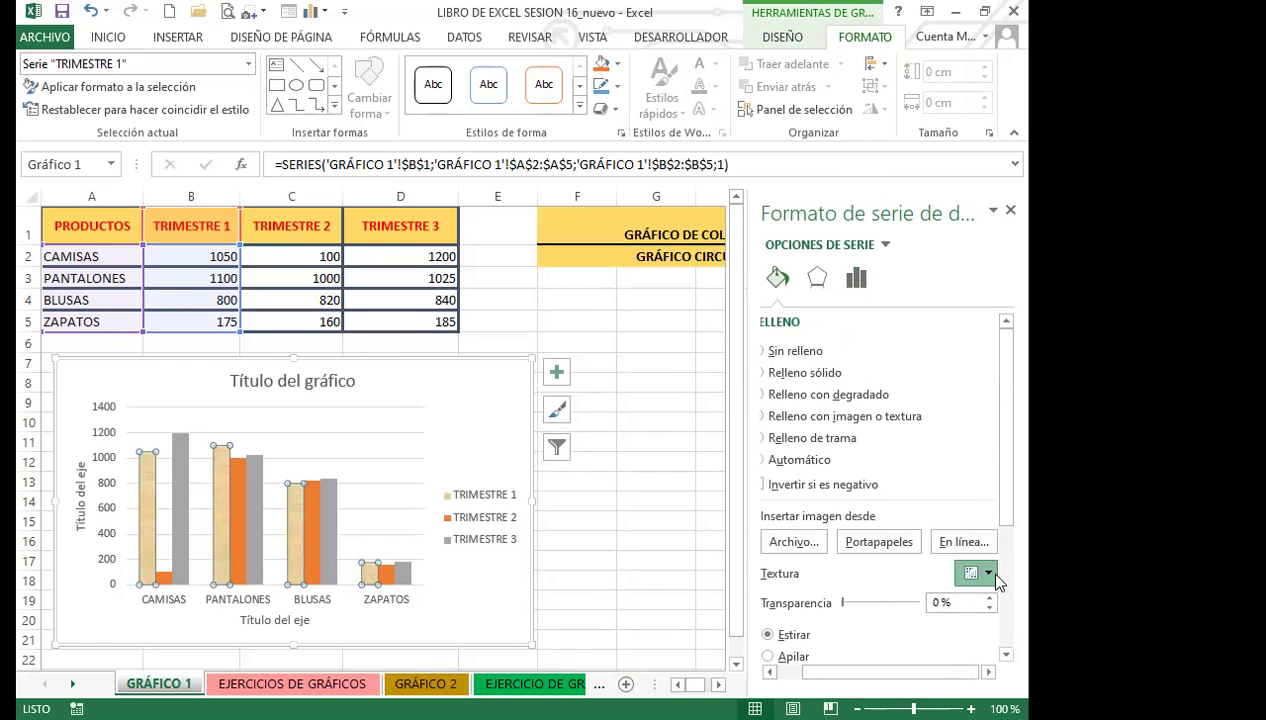
left_click(963, 434)
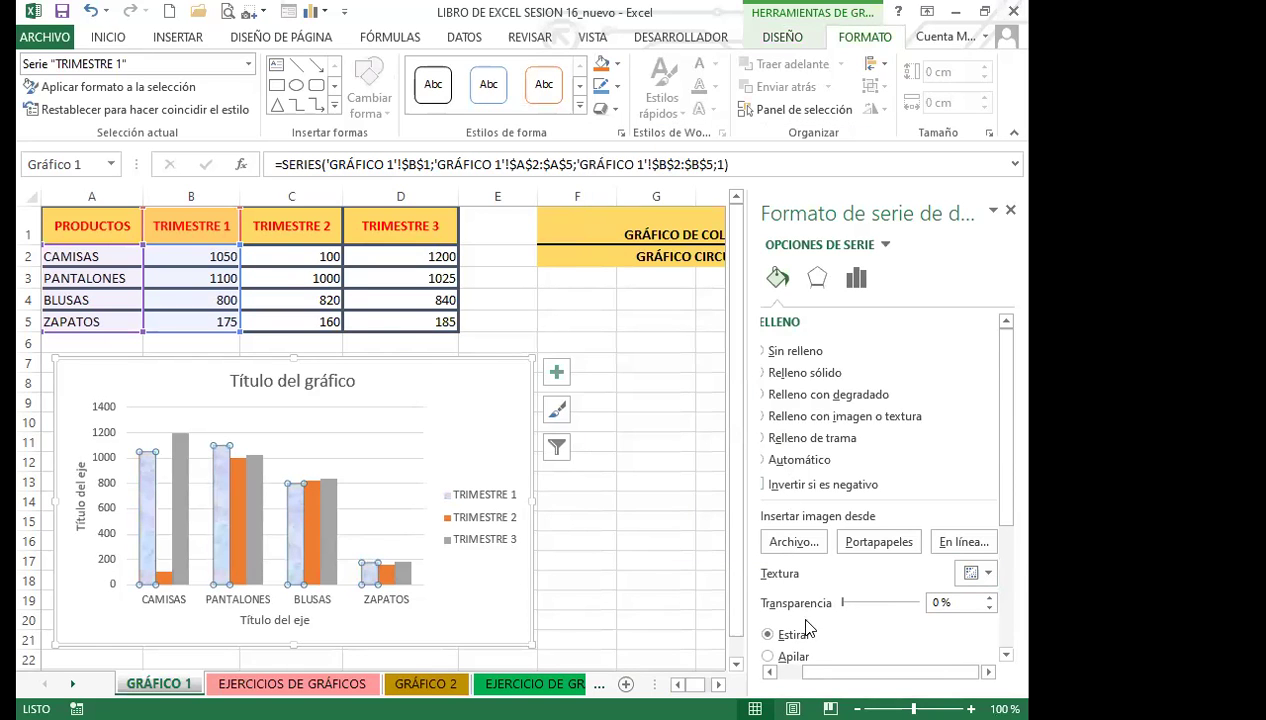
left_click(775, 671)
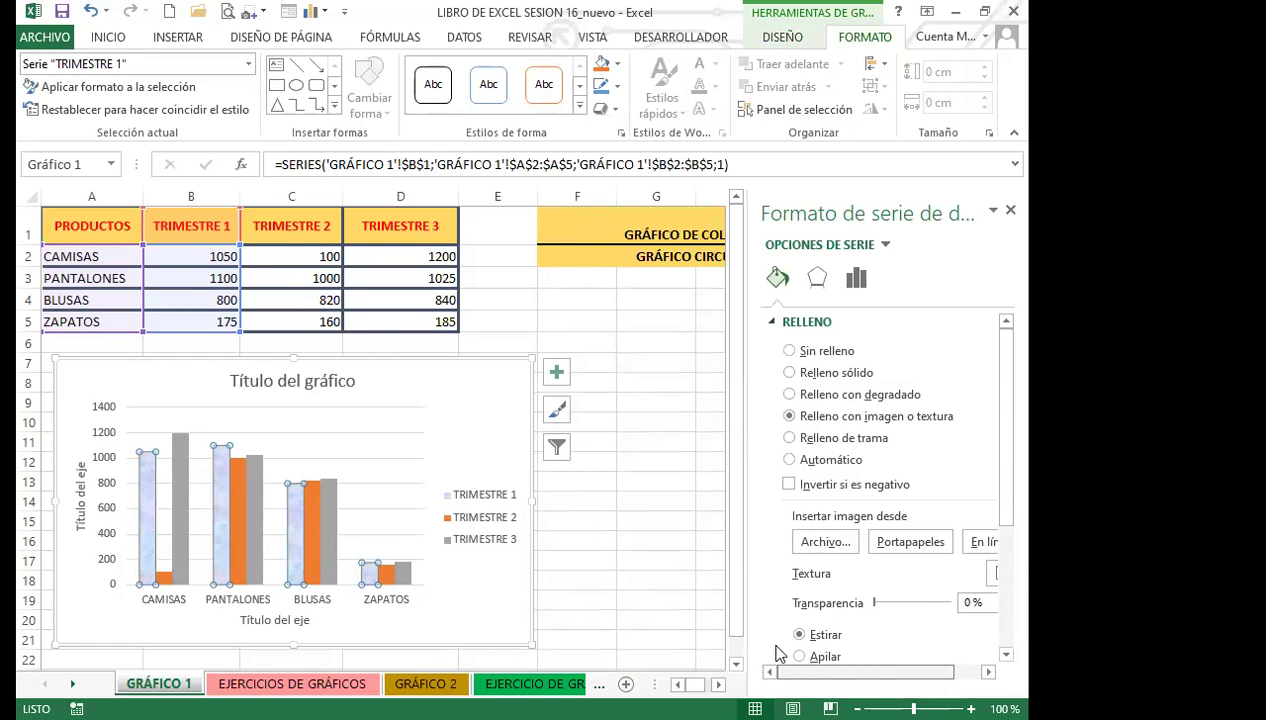
Try a pattern fill on the TRIMESTRE 1 columns, using a large checkerboard with yellow foreground and green background.
left_click(790, 439)
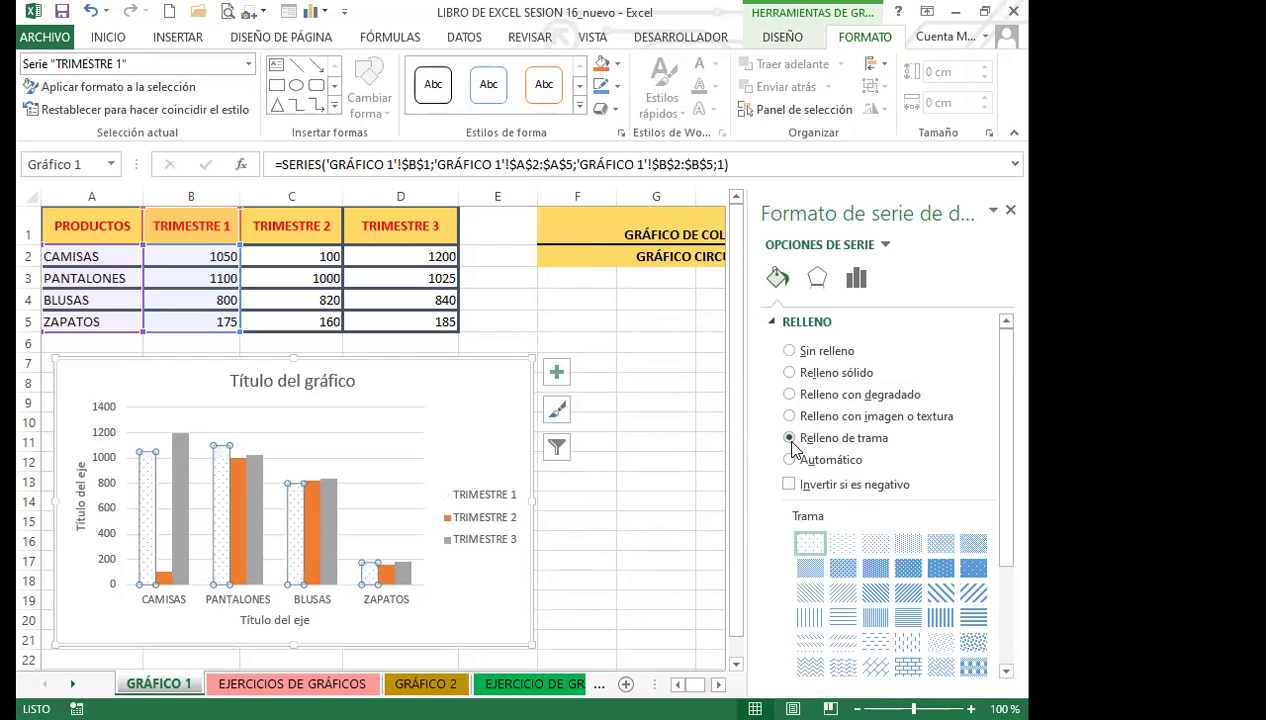
left_click(875, 592)
scroll(1008, 578, "down", 3)
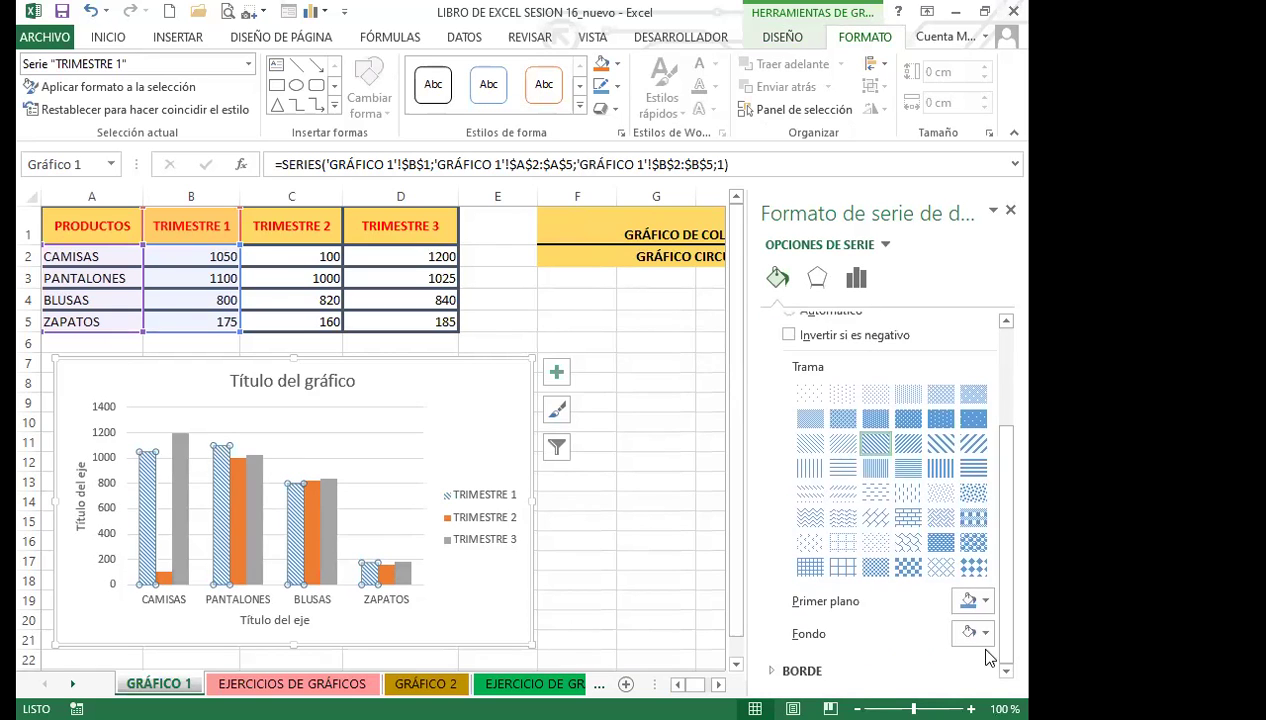
left_click(975, 600)
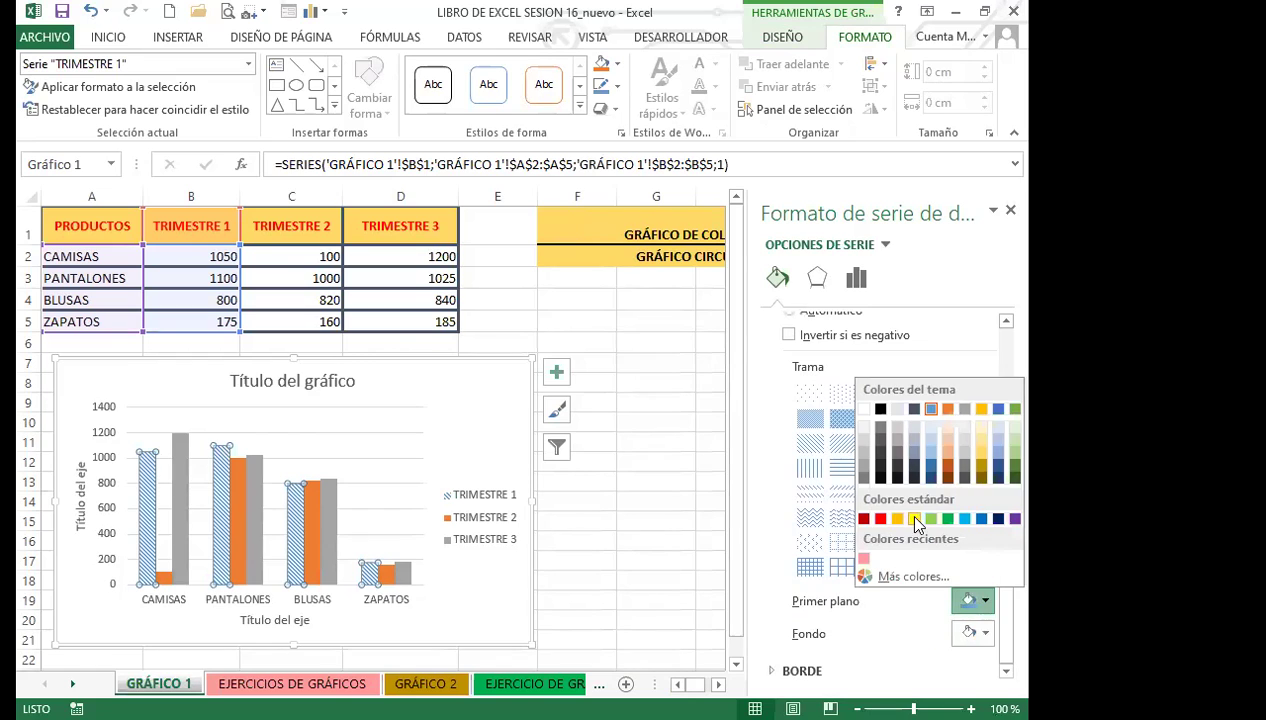
left_click(913, 518)
left_click(969, 632)
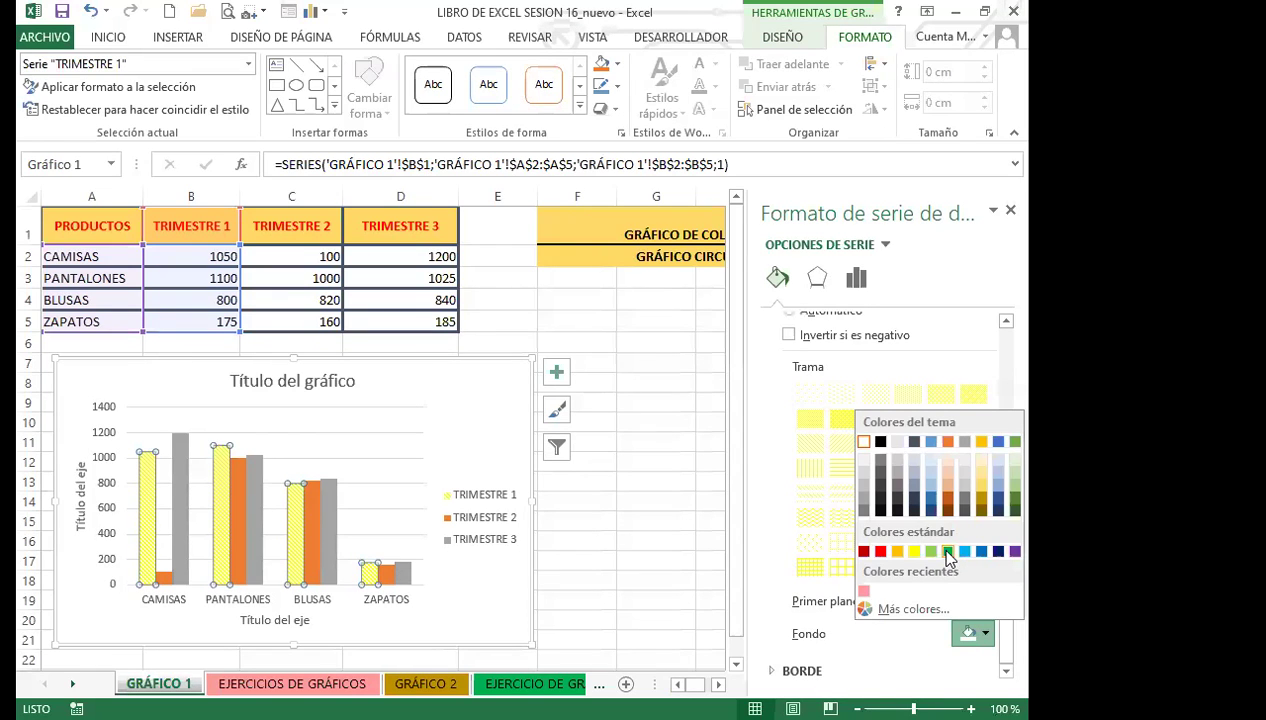
left_click(947, 551)
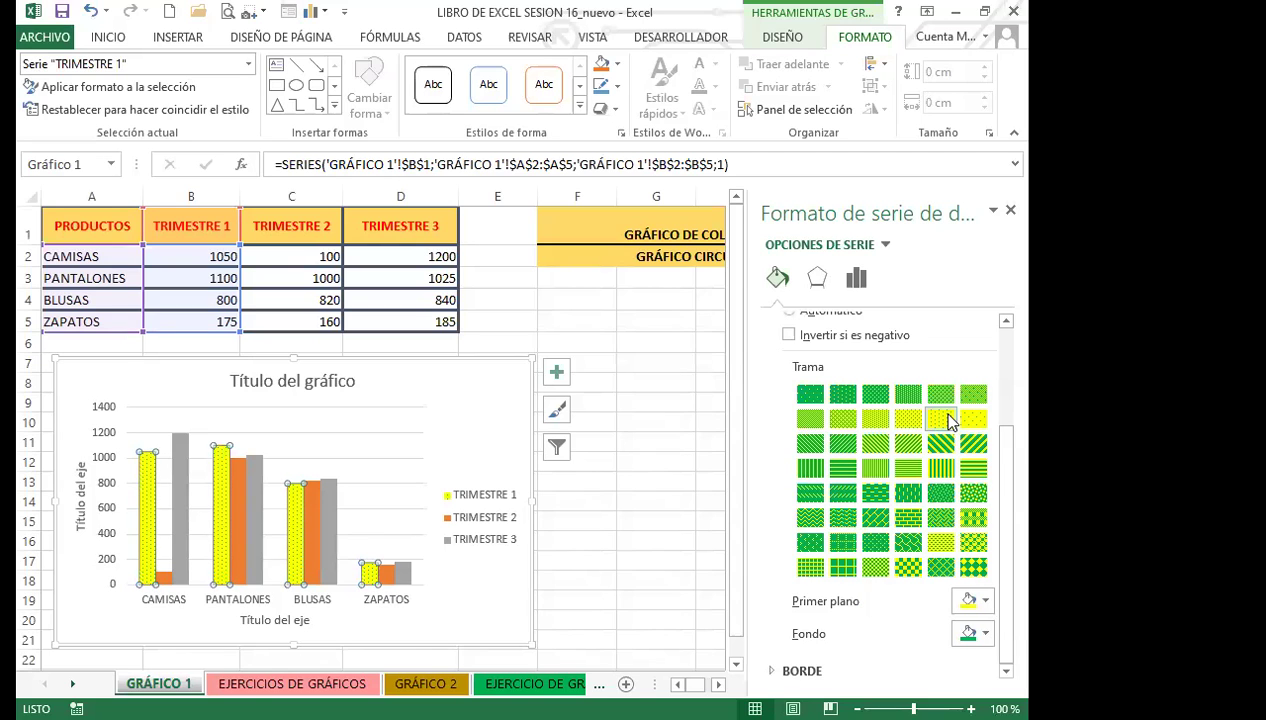
left_click(906, 567)
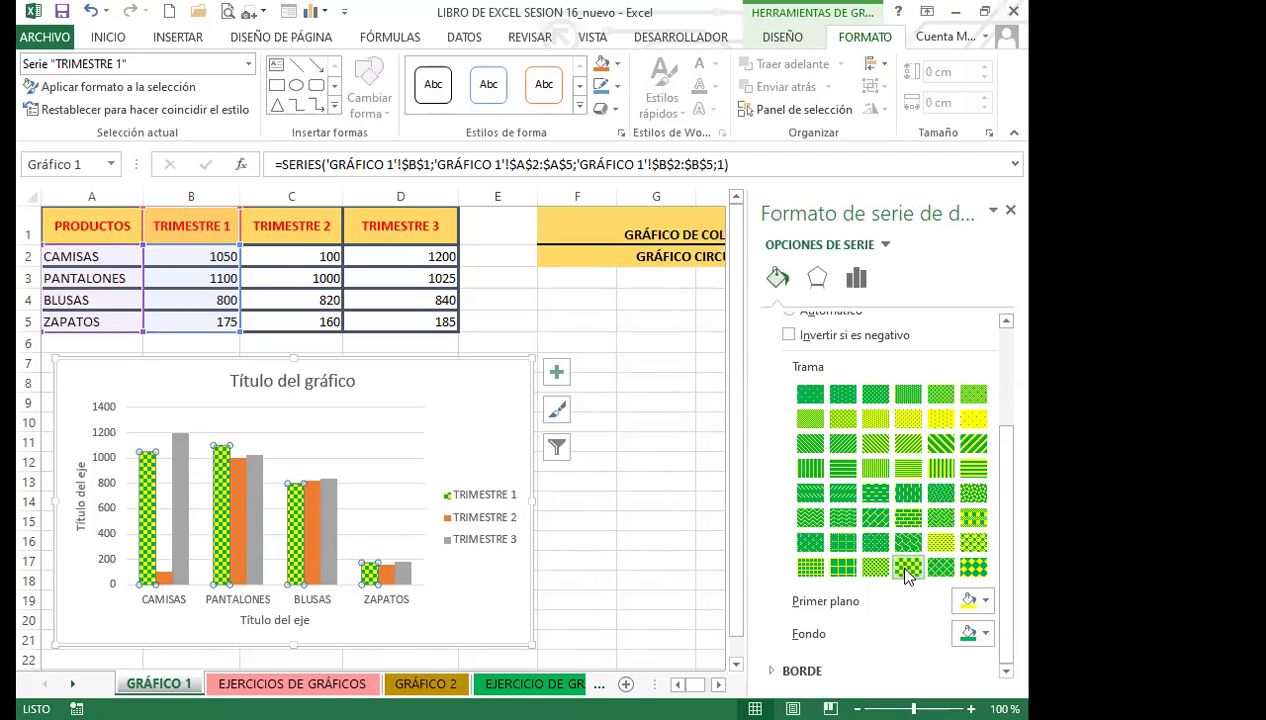
scroll(800, 485, "up", 3)
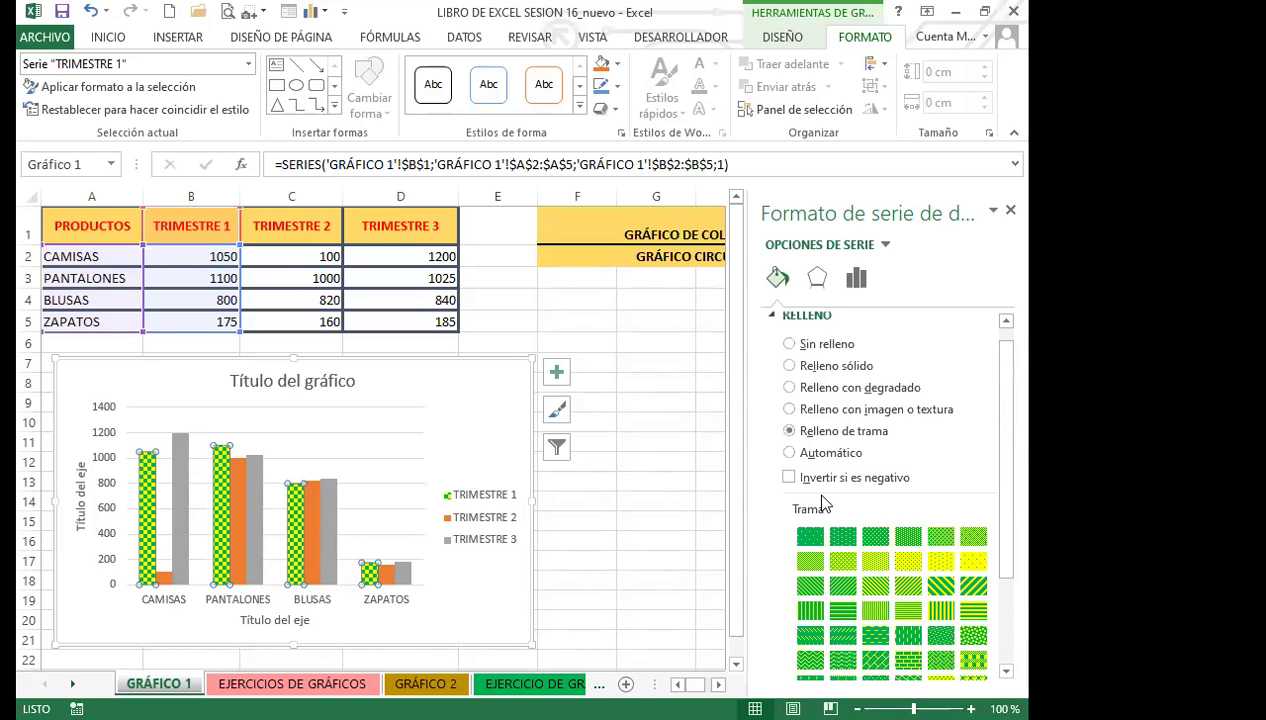
Fill the TRIMESTRE 1 columns with the picture IMAGEN 4 from the desktop folder CURSOS INGLES CORPORATIVO > TODAS LAS COSAS_10.10.22.
left_click(789, 416)
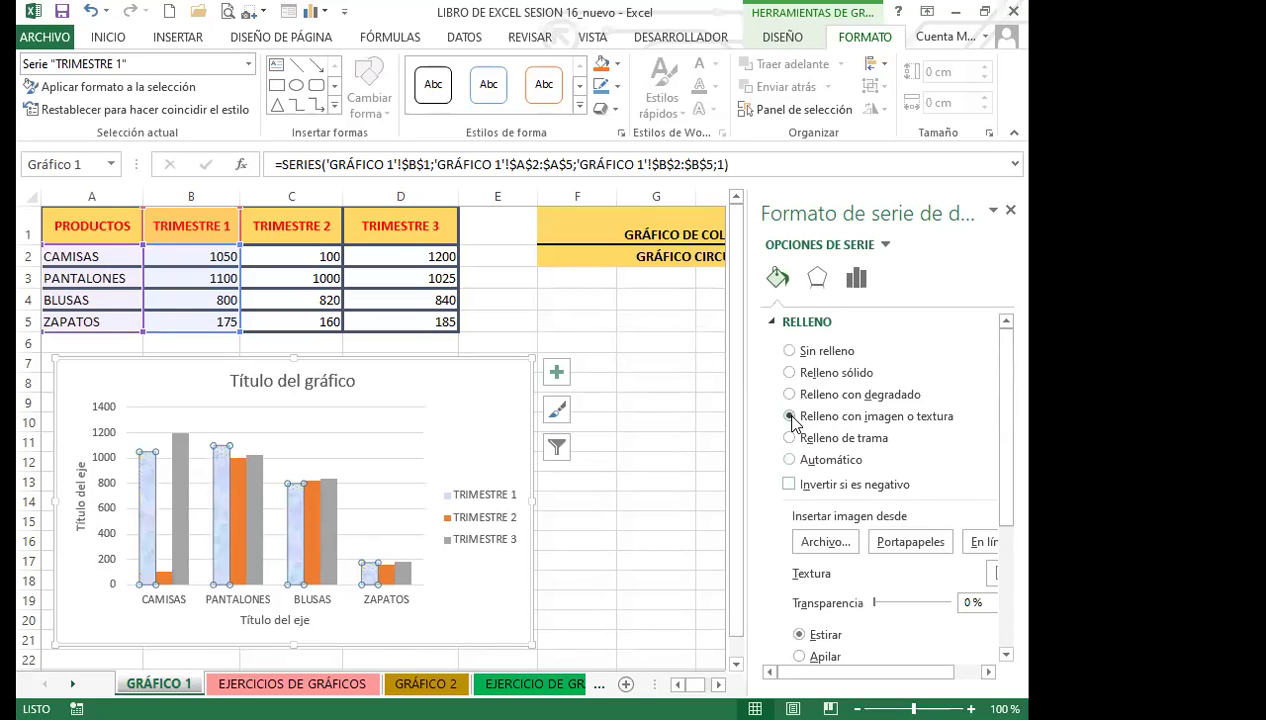
left_click(825, 543)
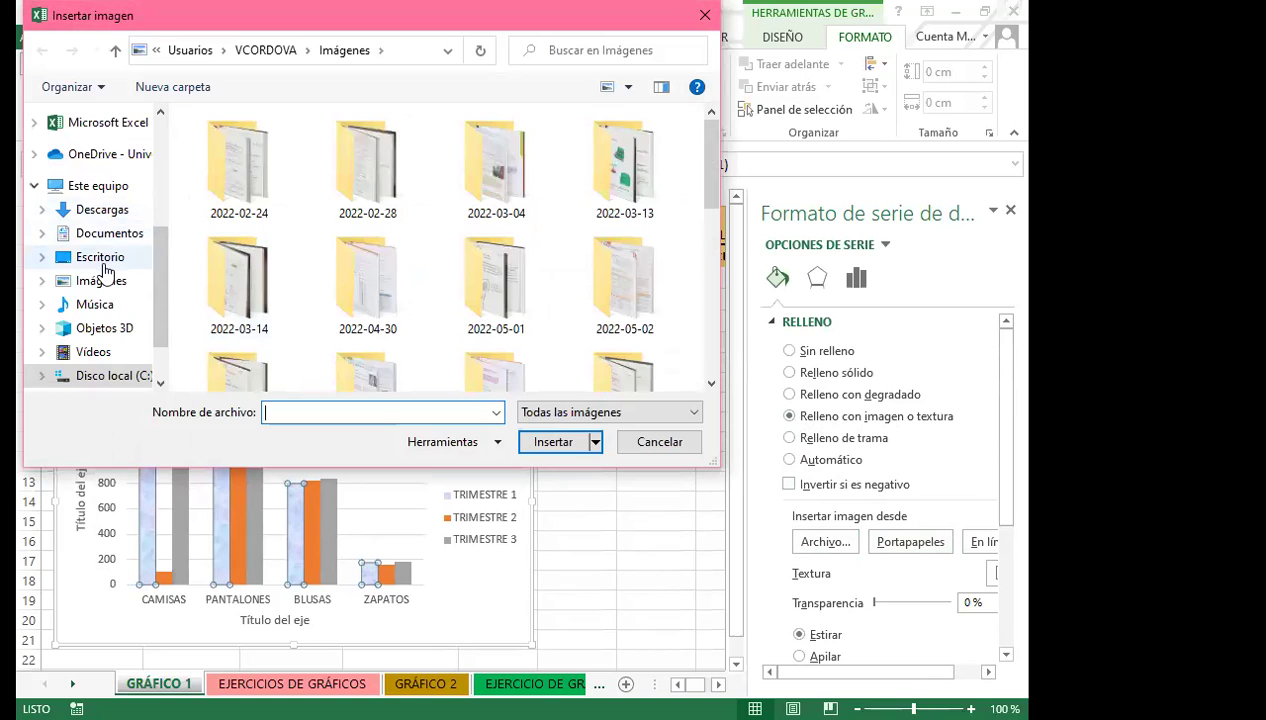
left_click(103, 262)
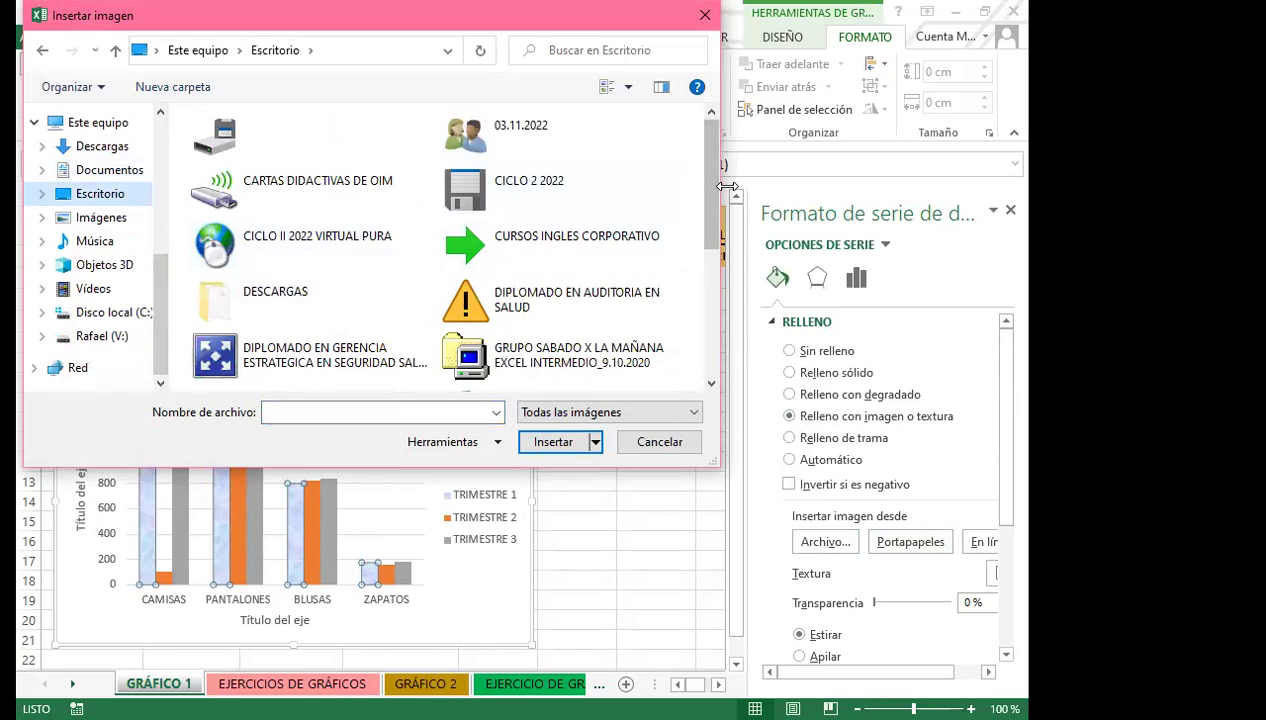
left_click_drag(727, 186, 747, 186)
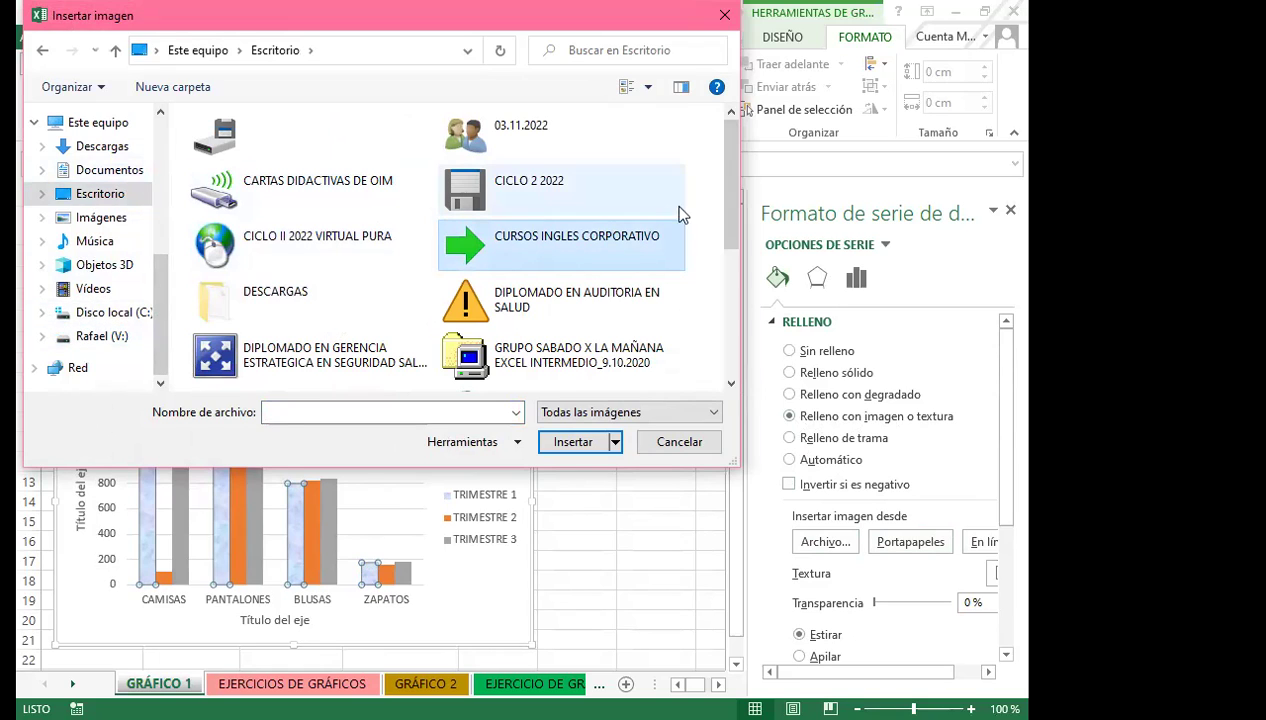
double_click(582, 246)
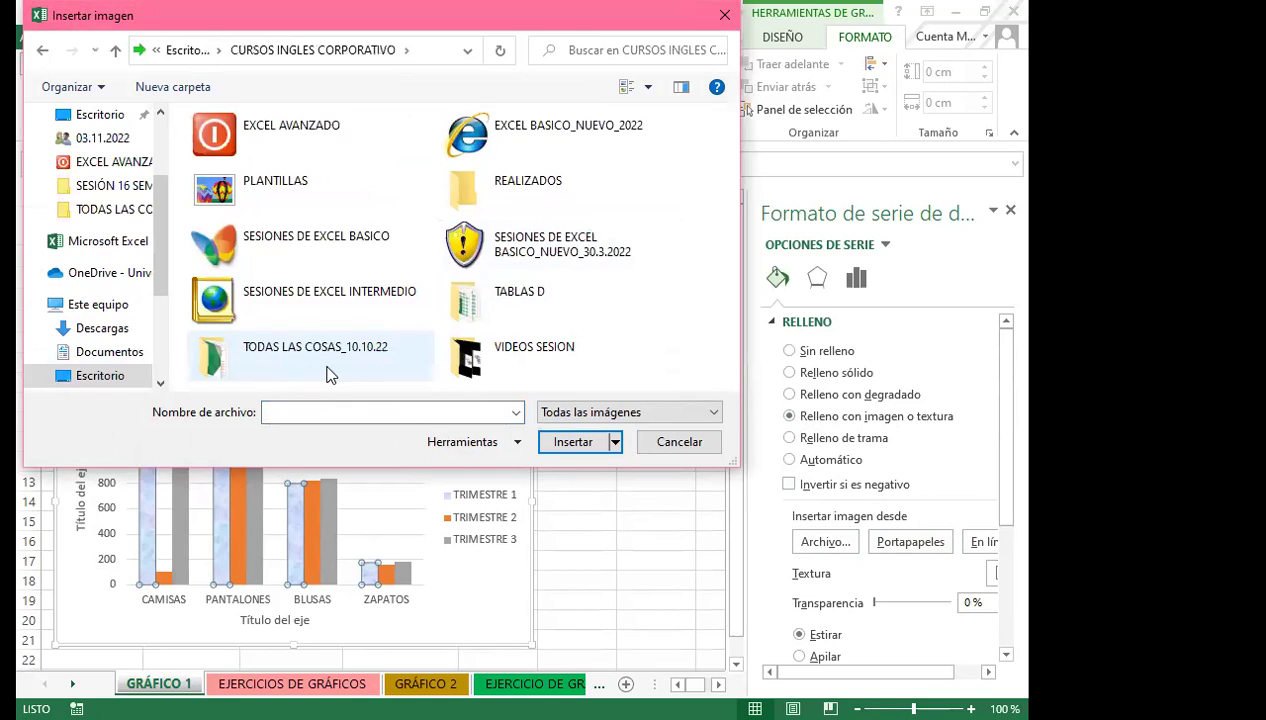
double_click(366, 360)
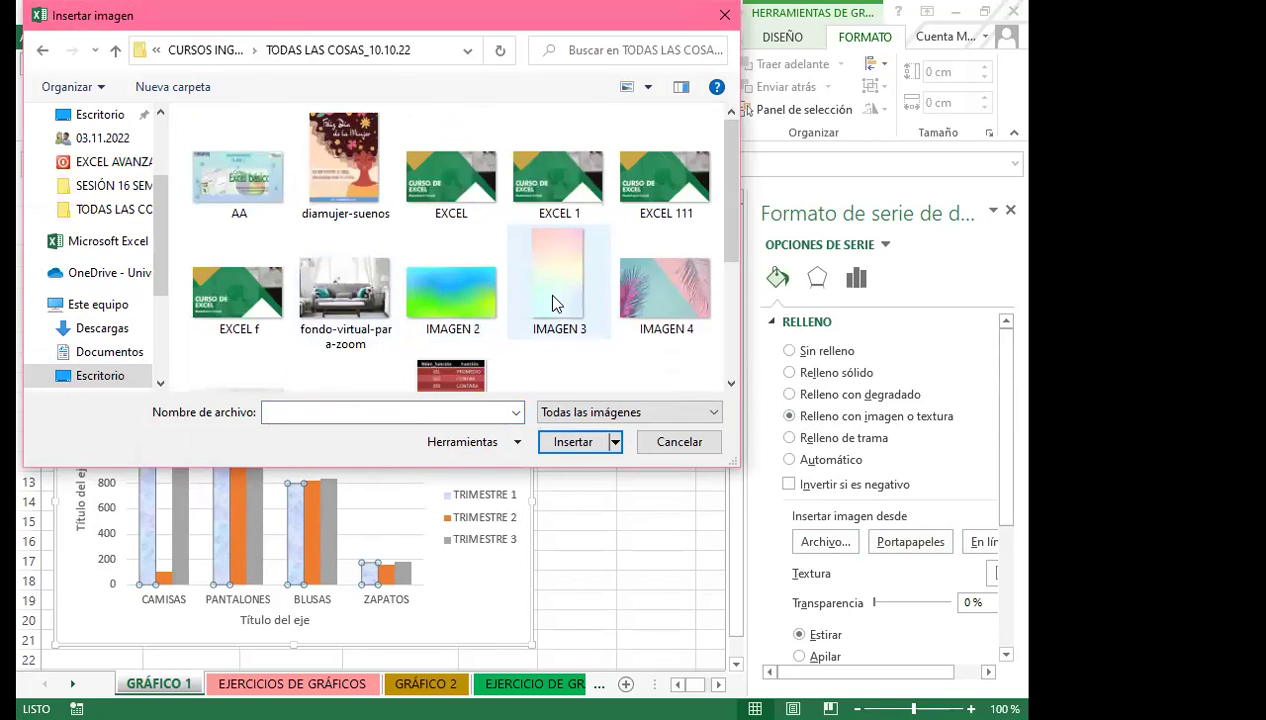
left_click(654, 290)
left_click(568, 442)
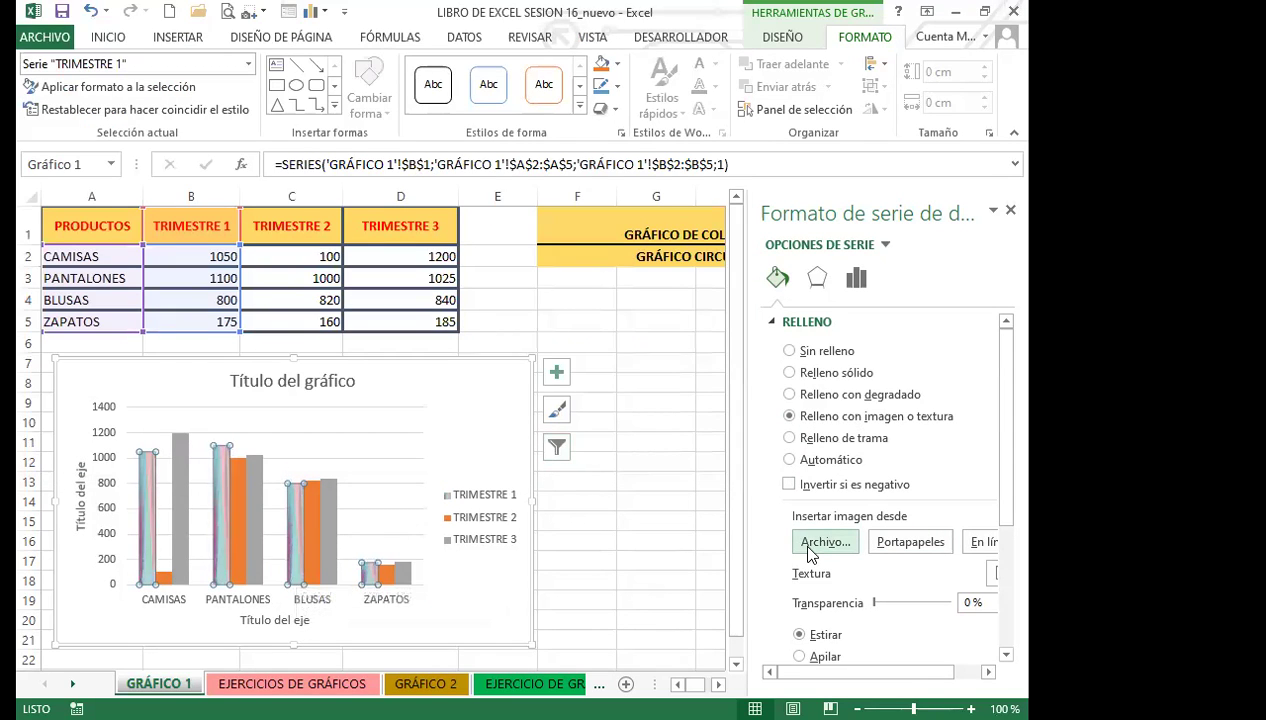
Search Bing for PAISAJES and fill the TRIMESTRE 1 columns with the rocky beach sunset picture.
left_click(978, 542)
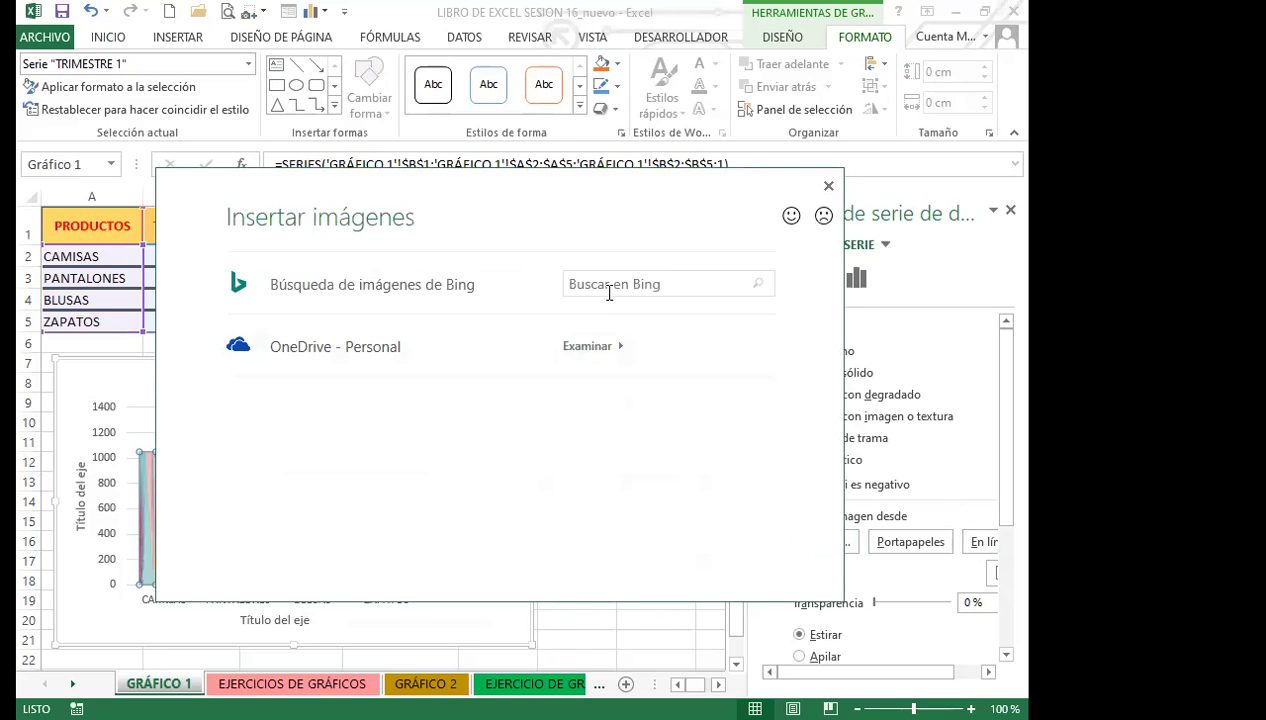
type("PAIS")
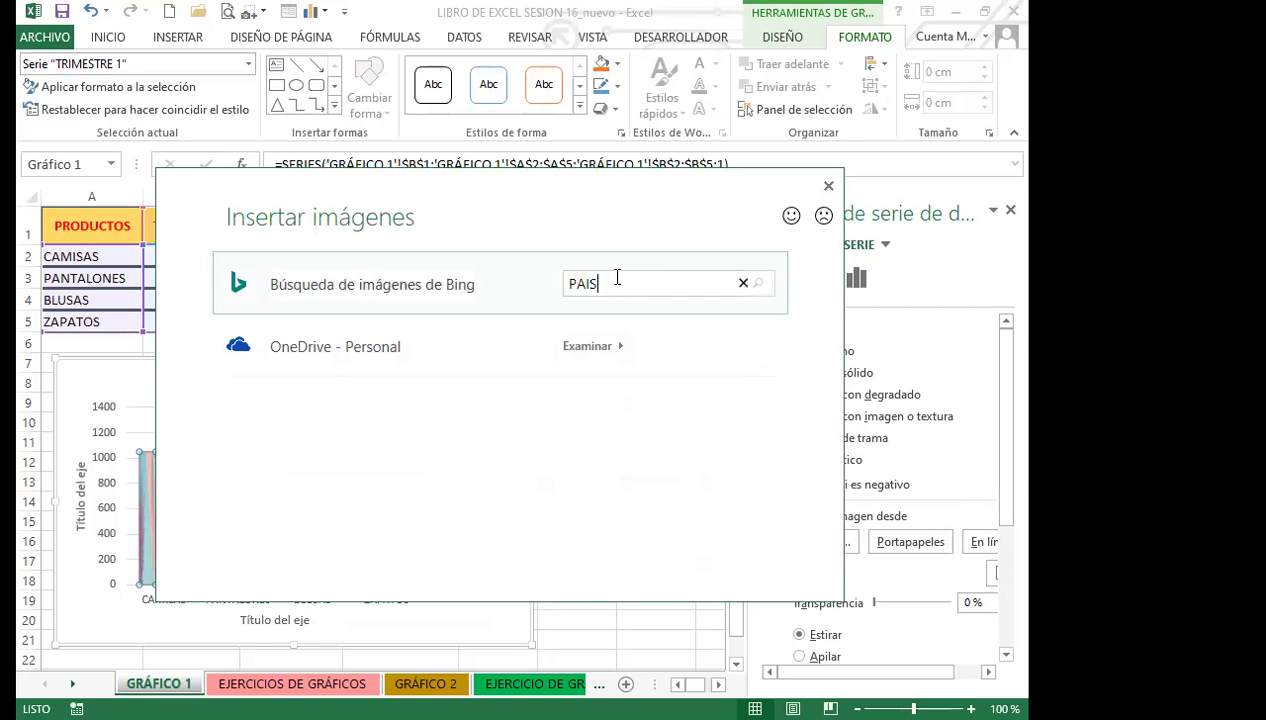
type("AJES")
key("Return")
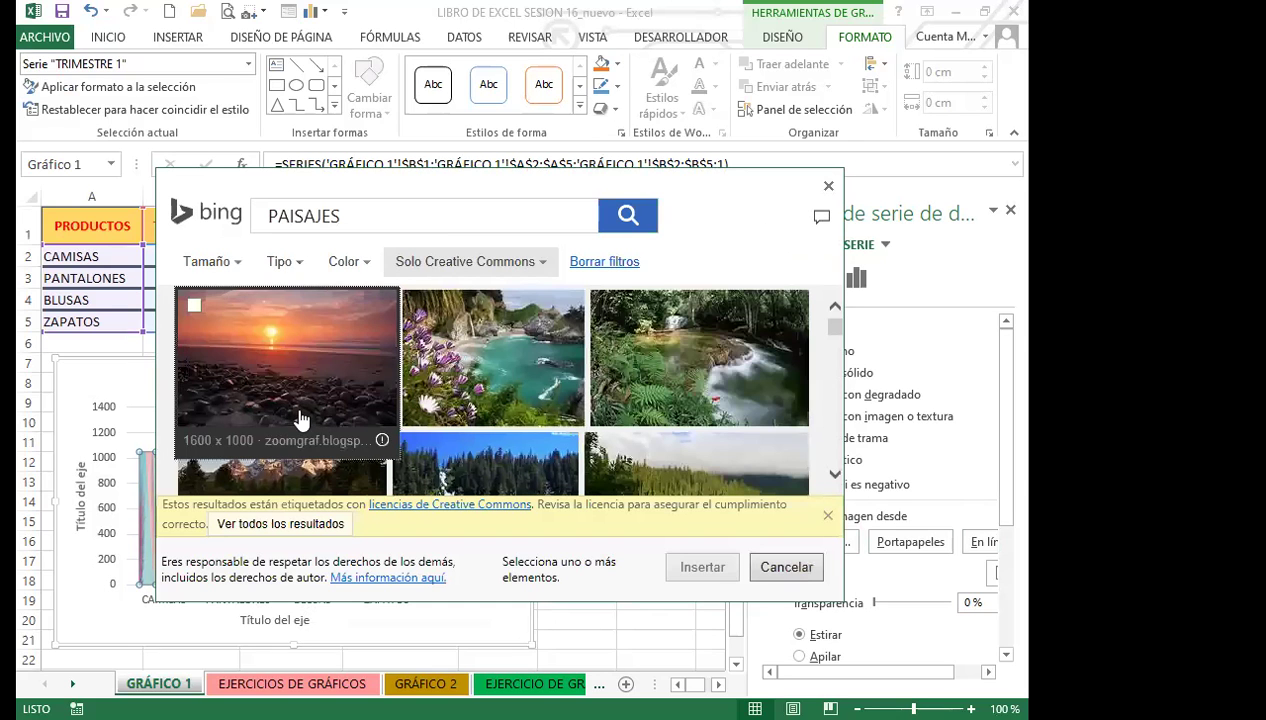
left_click(194, 305)
left_click(700, 566)
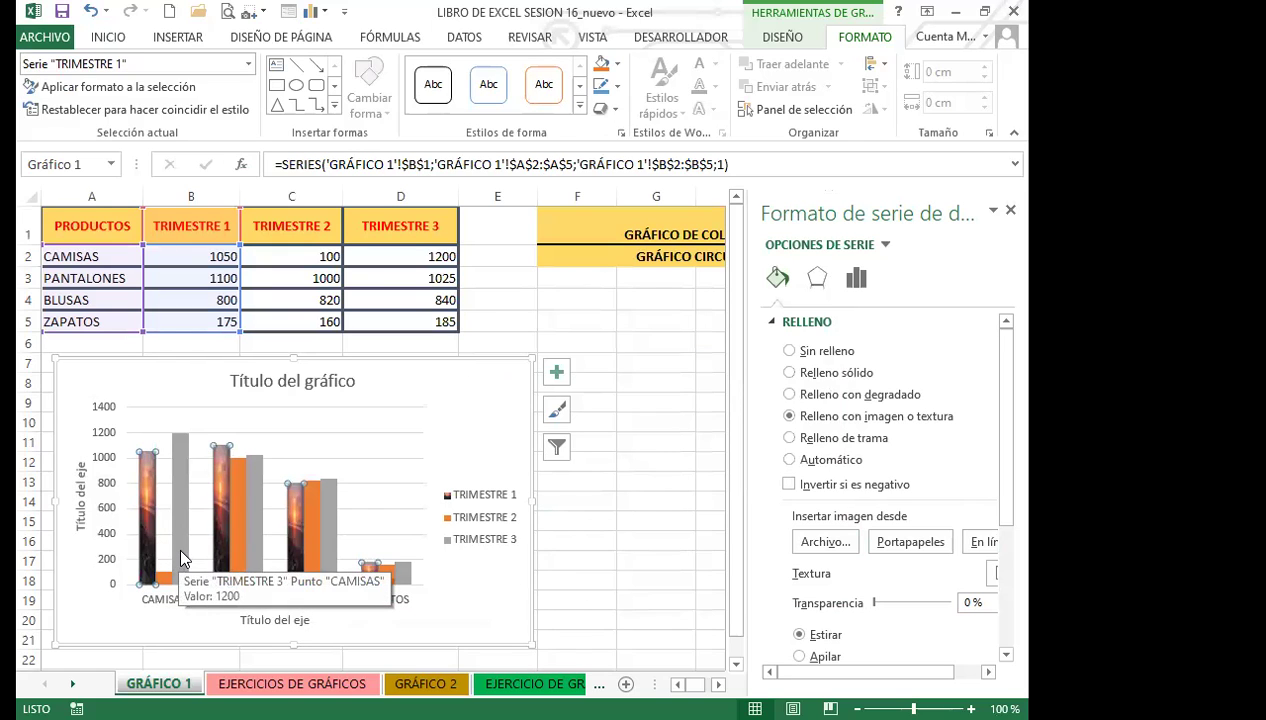
Undo the sunset picture fill on the TRIMESTRE 1 columns, keeping the IMAGEN 4 fill.
left_click(178, 540)
left_click(84, 11)
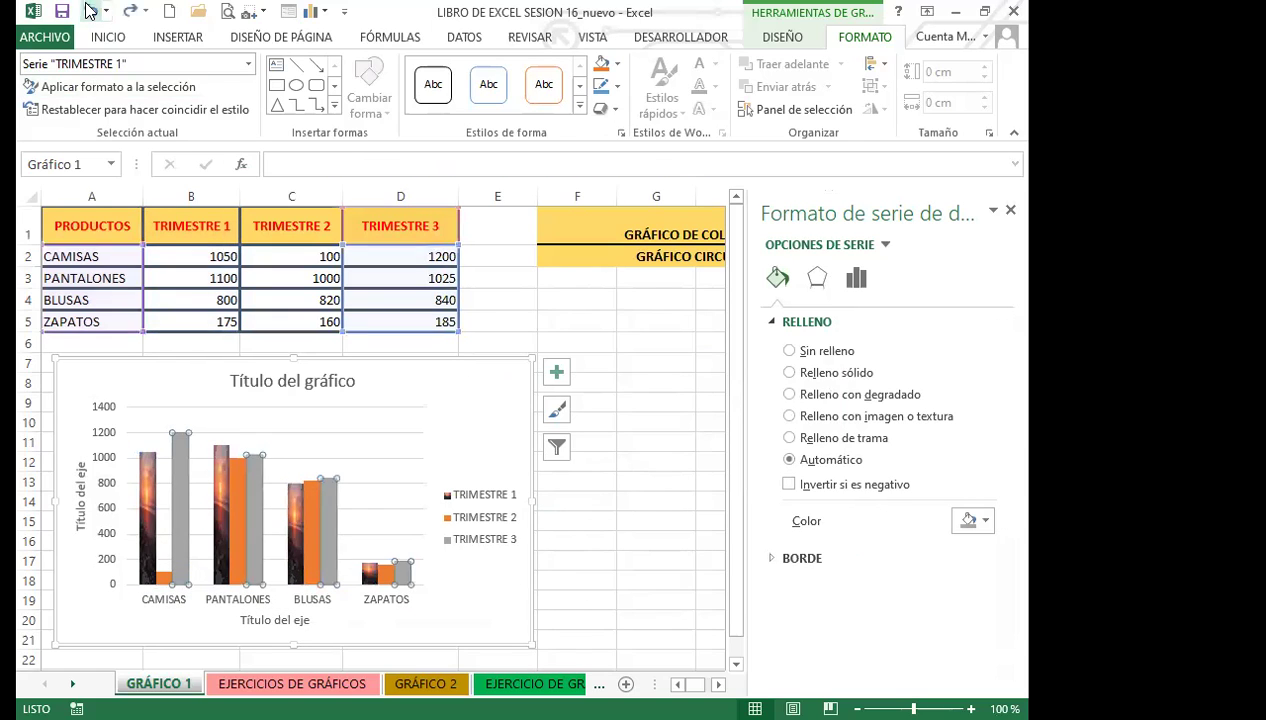
left_click(84, 11)
left_click(130, 11)
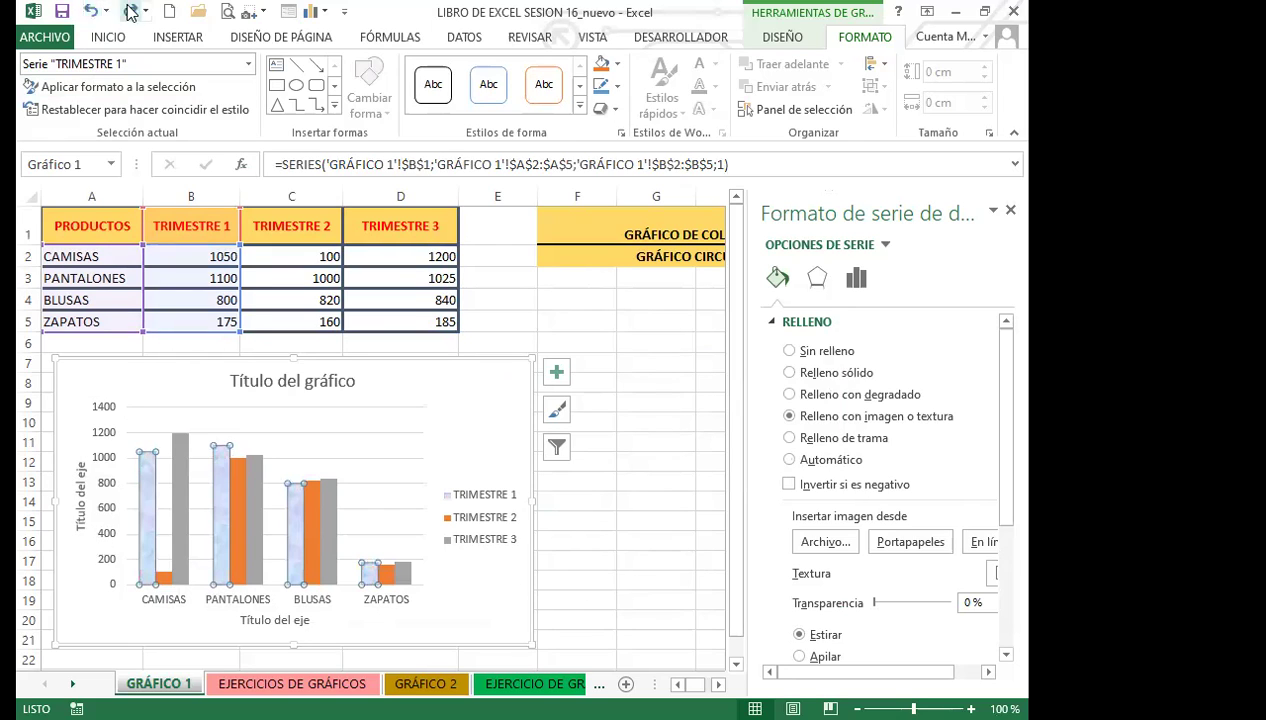
Fill the TRIMESTRE 3 columns with the rocky beach sunset picture from a Bing search for PAISAJES.
left_click(181, 545)
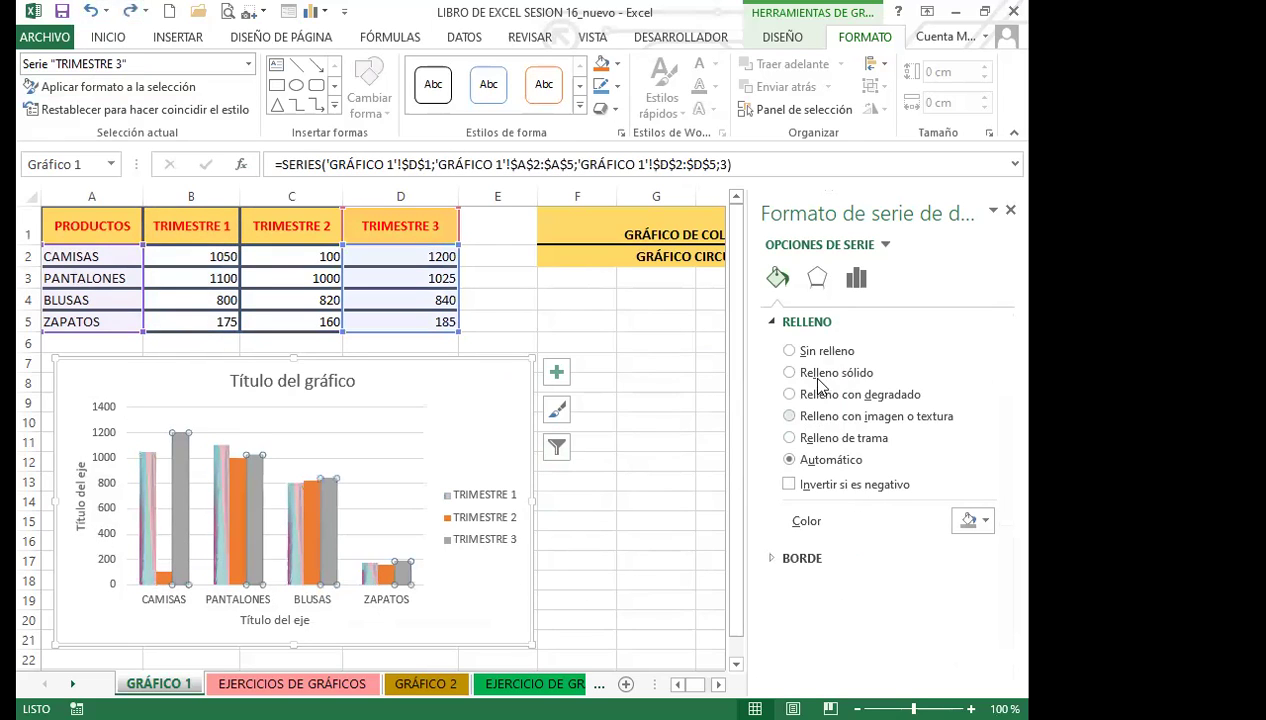
left_click(789, 416)
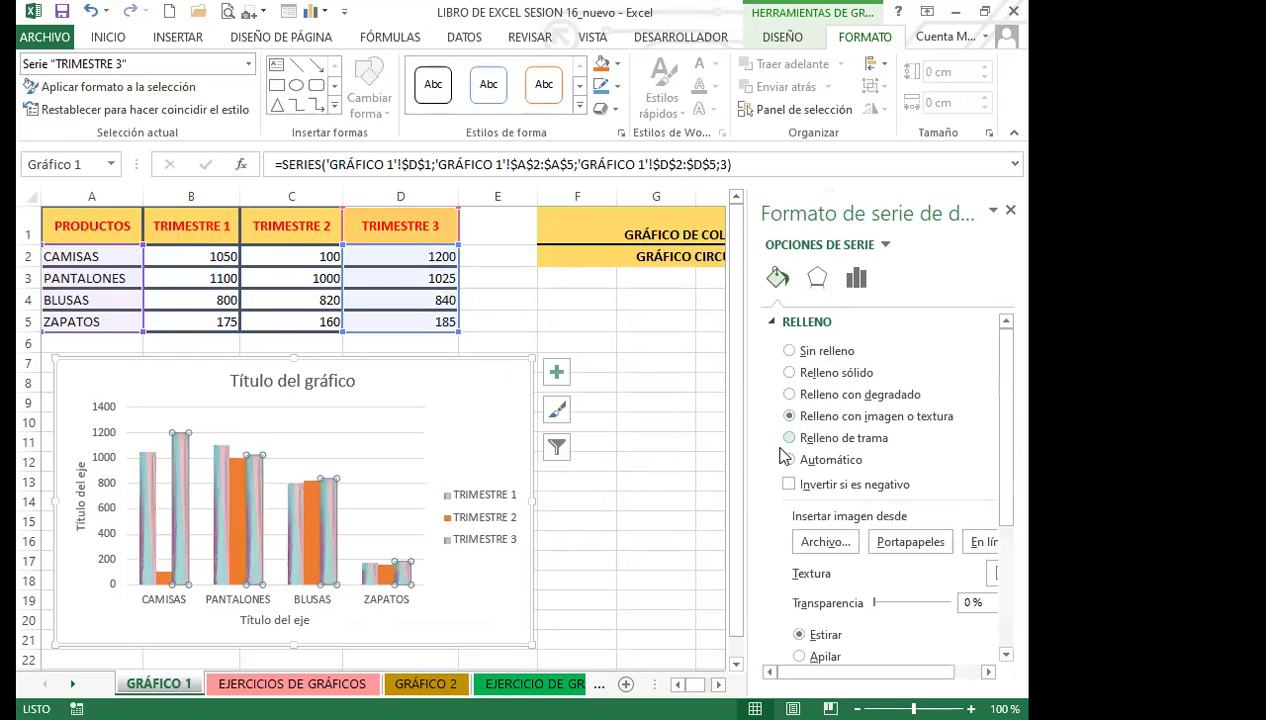
left_click(986, 543)
left_click(597, 287)
type("PAISAJES")
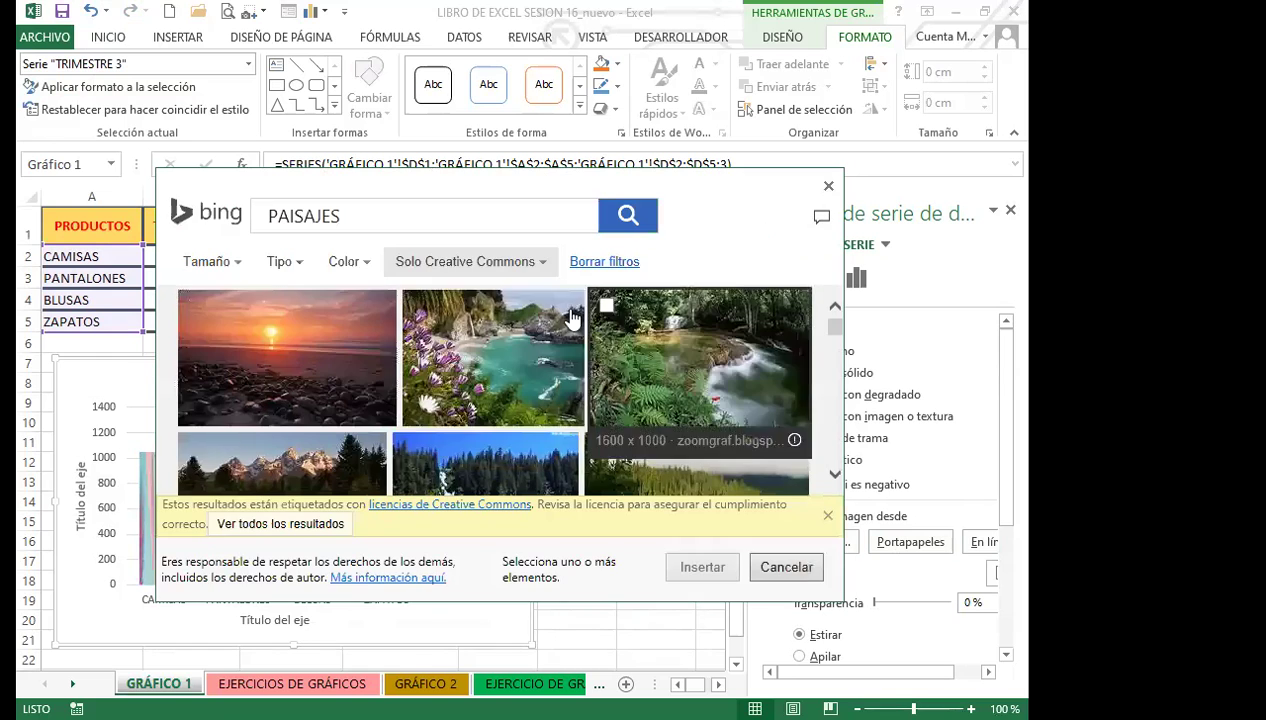
left_click(325, 390)
left_click(714, 569)
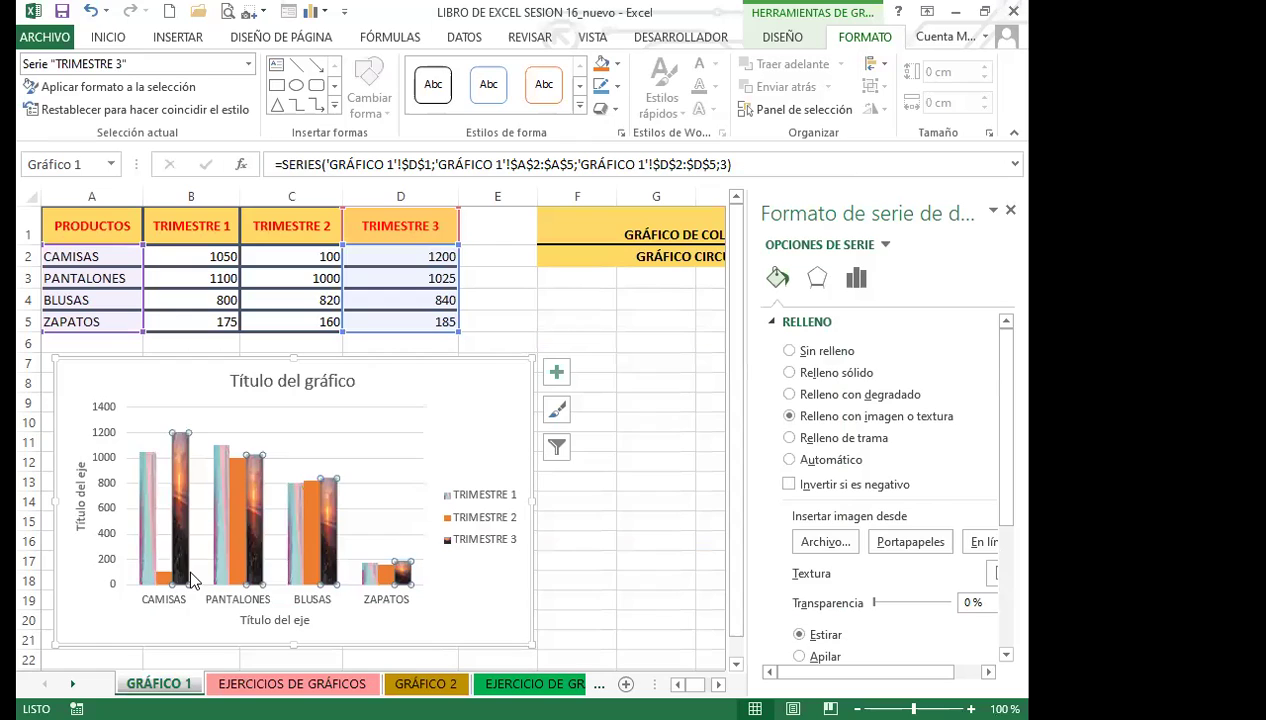
Try a solid fill on the TRIMESTRE 2 columns and switch them to a gradient fill.
left_click(240, 530)
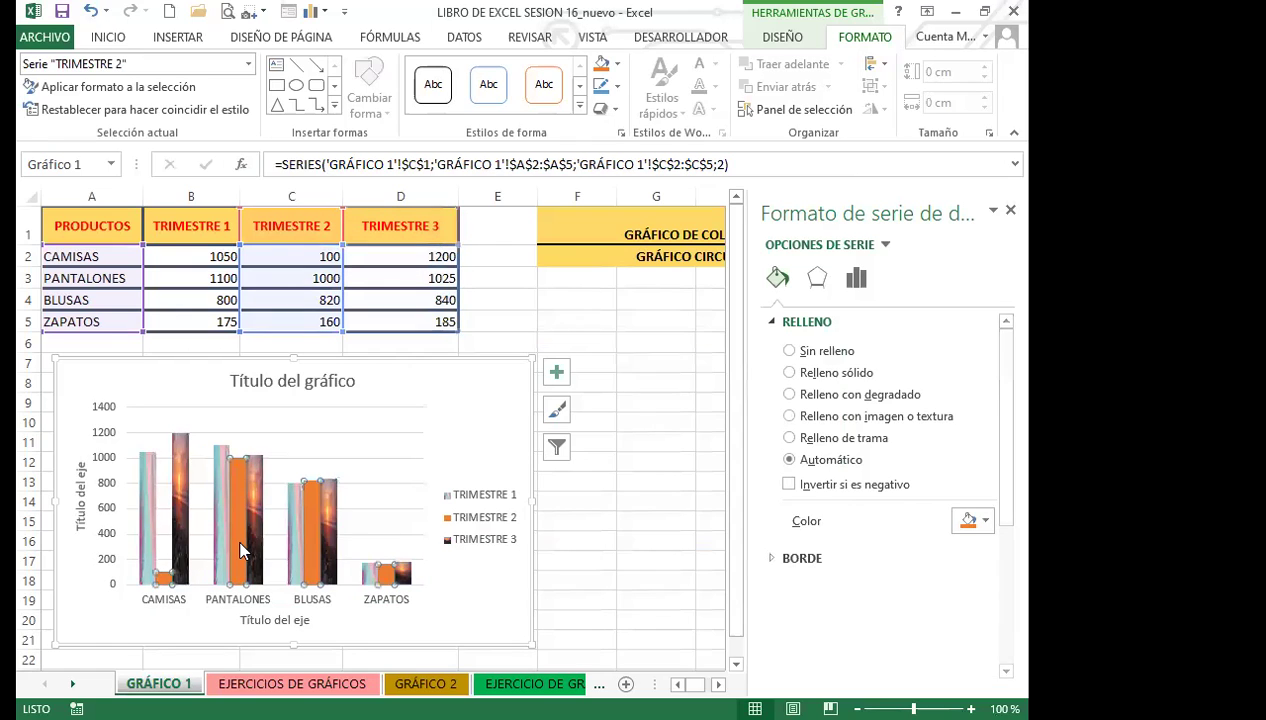
left_click(789, 372)
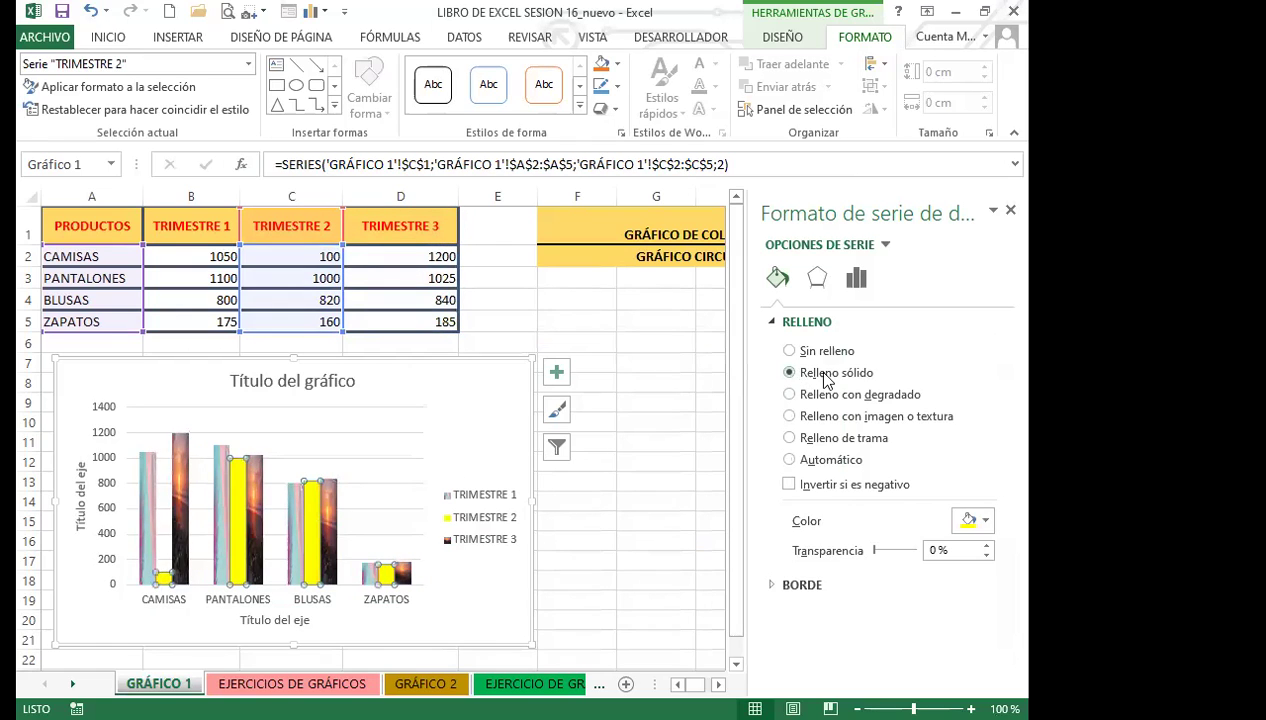
left_click(789, 394)
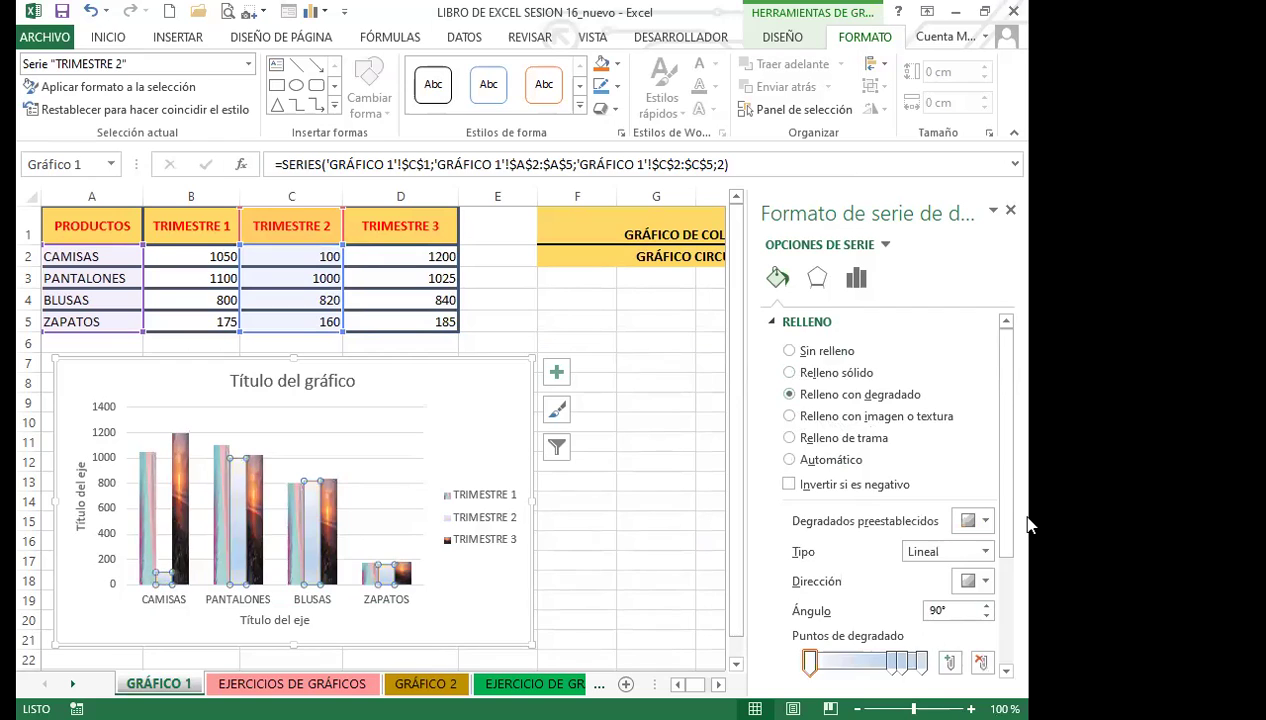
Remove one of the inner gradient stops of the TRIMESTRE 2 fill and move the remaining inner stop to 51%.
left_click_drag(1009, 526, 998, 626)
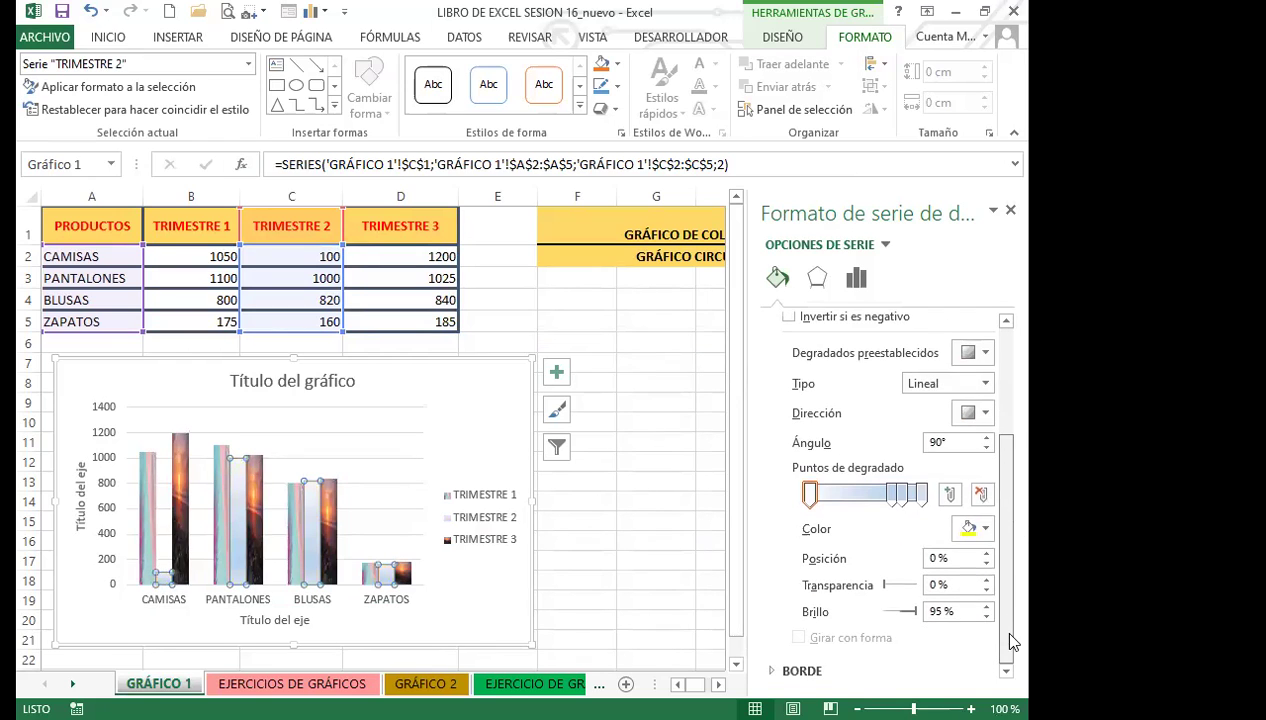
left_click(893, 495)
left_click(982, 495)
left_click(899, 494)
left_click_drag(899, 494, 866, 500)
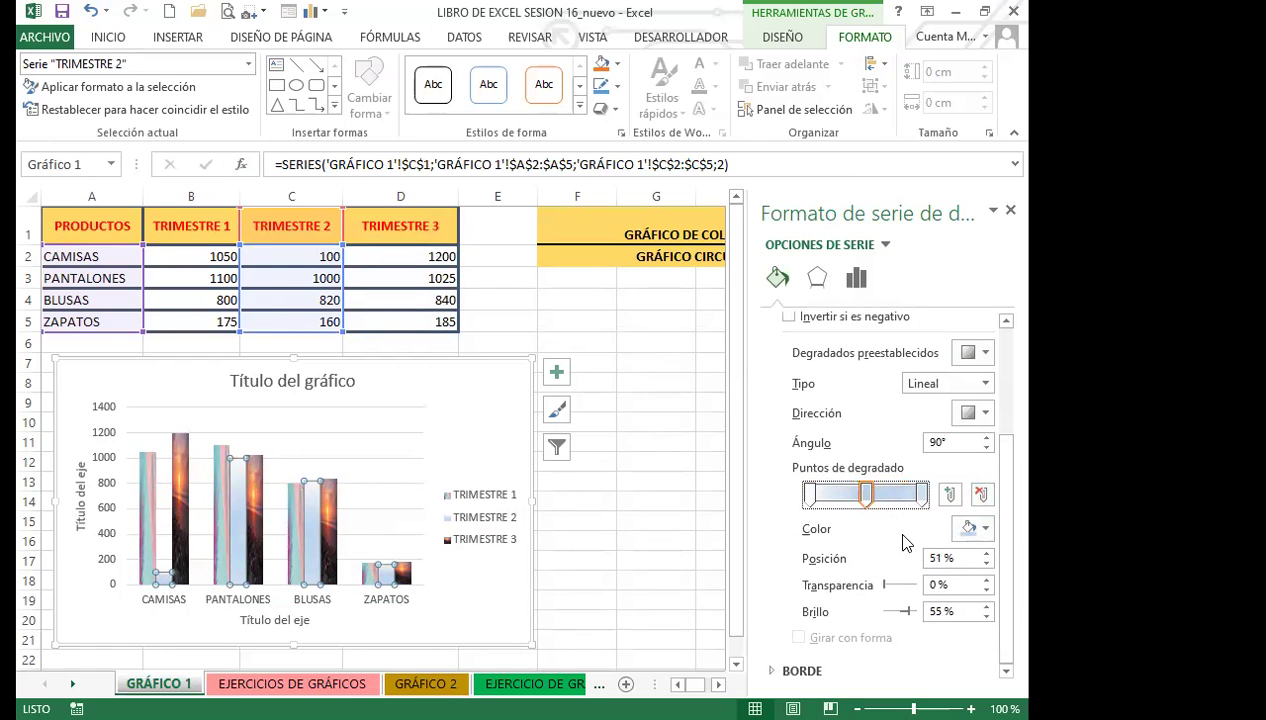
Colour the middle gradient stop of TRIMESTRE 2 dark orange-brown and the last stop green.
left_click(975, 530)
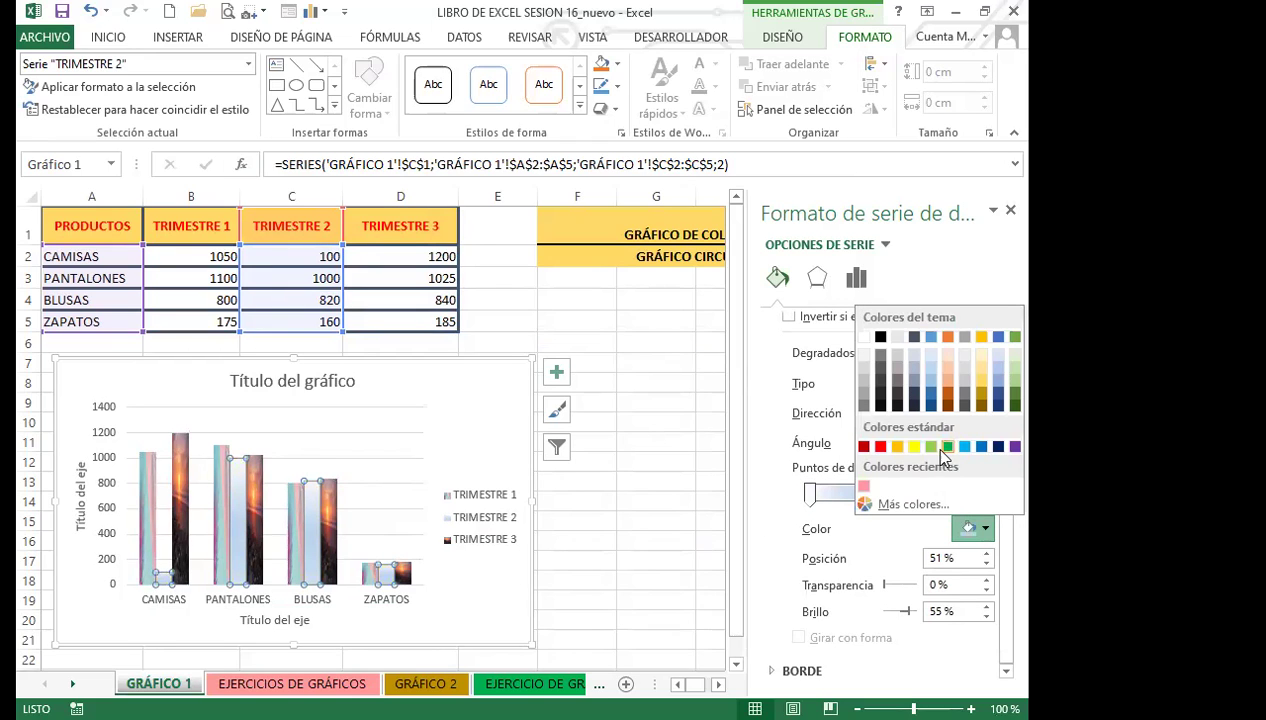
left_click(947, 405)
left_click(921, 493)
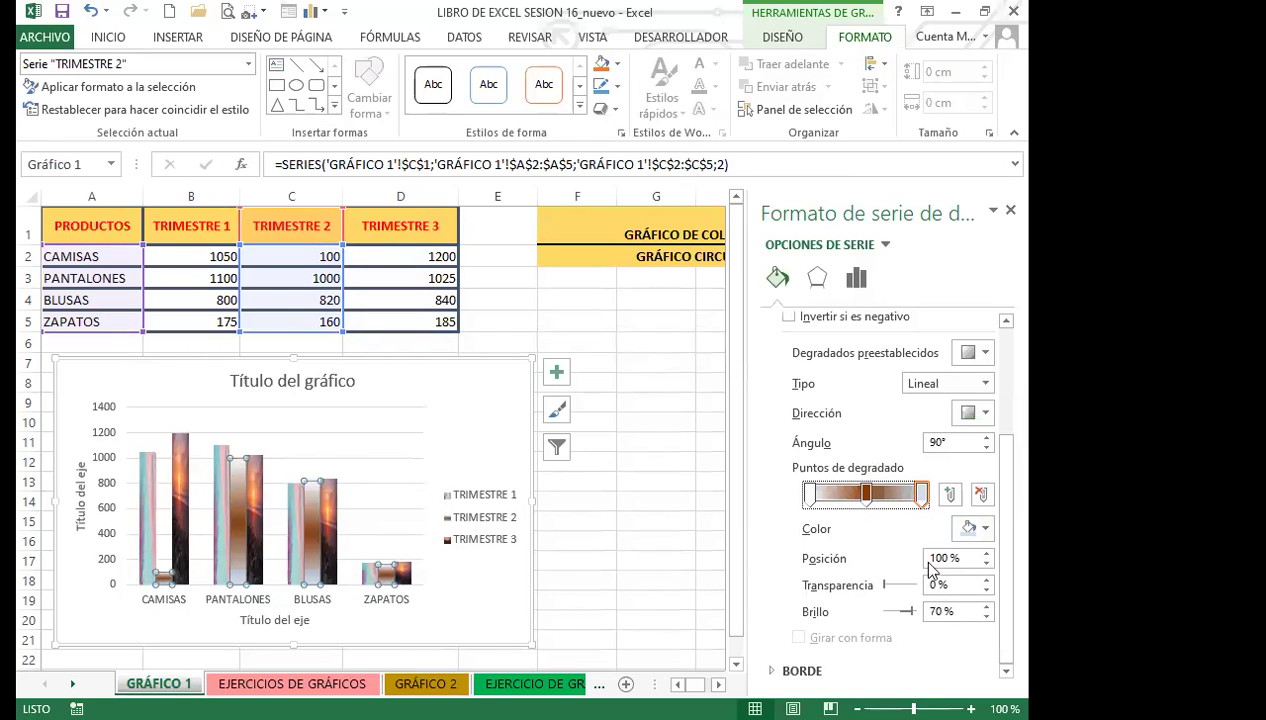
left_click(985, 530)
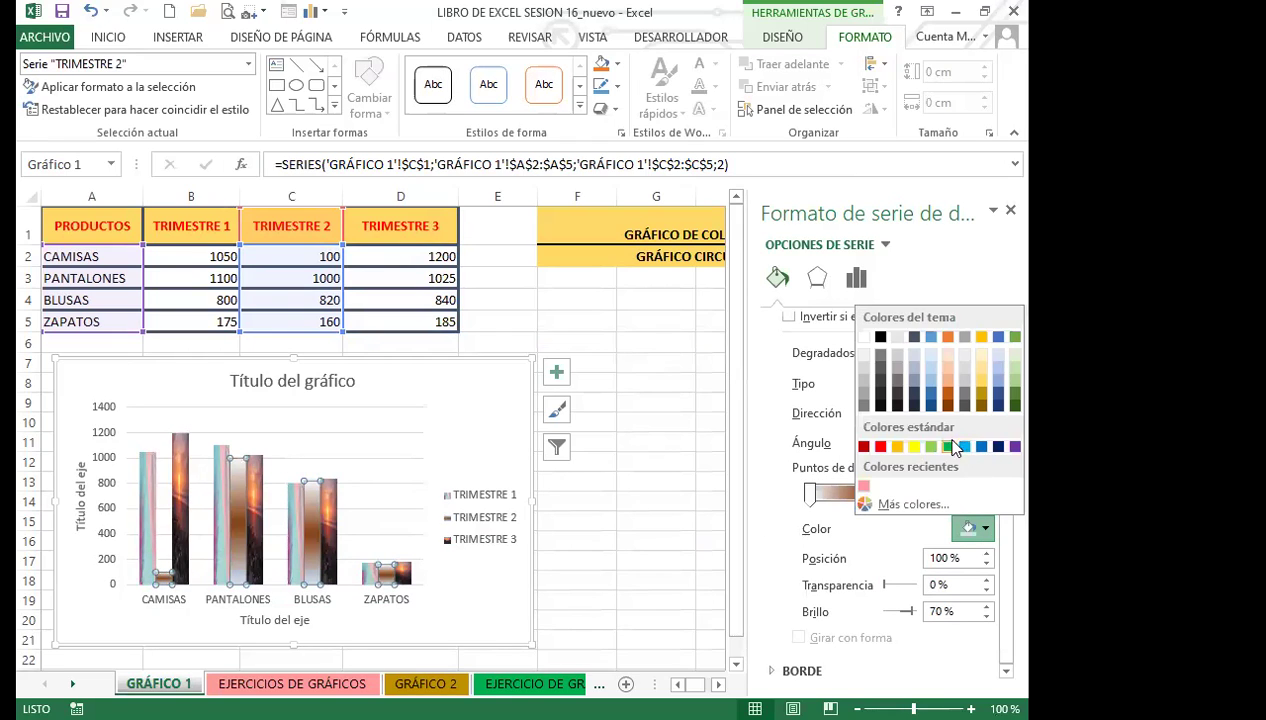
left_click(797, 512)
Move the first gradient stop of TRIMESTRE 2 to 2% and colour it red.
left_click(811, 493)
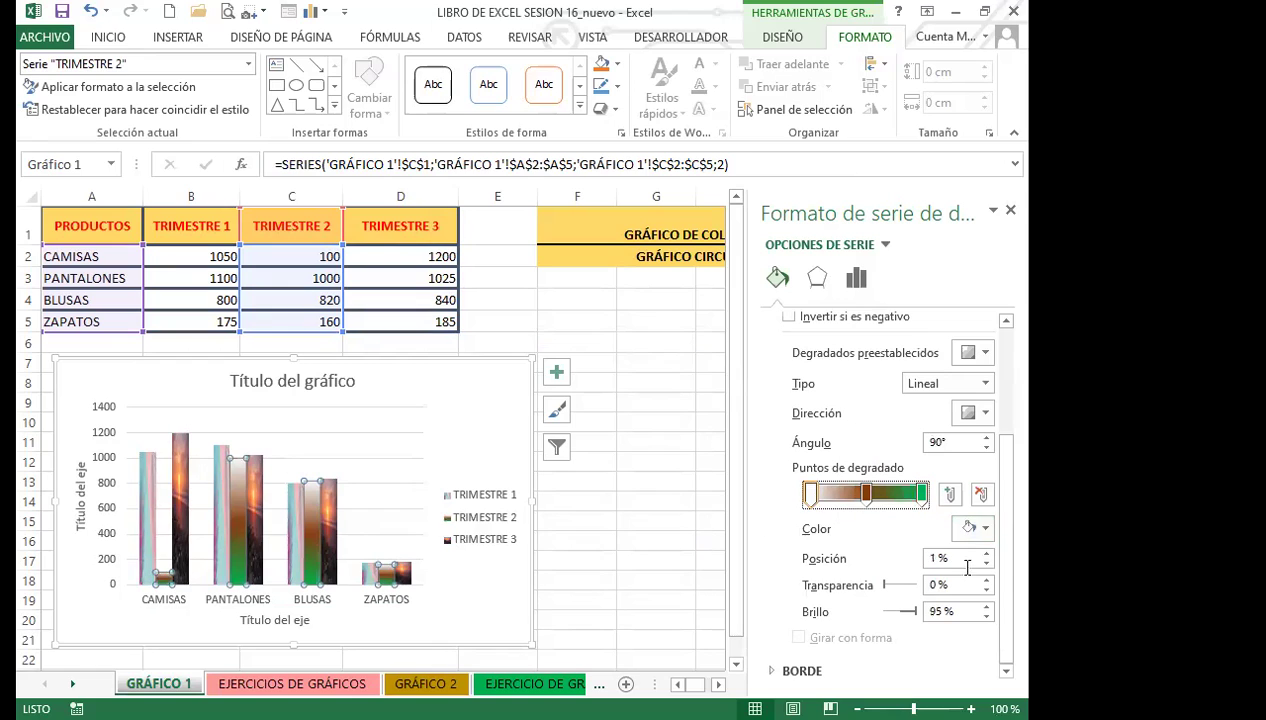
left_click(987, 532)
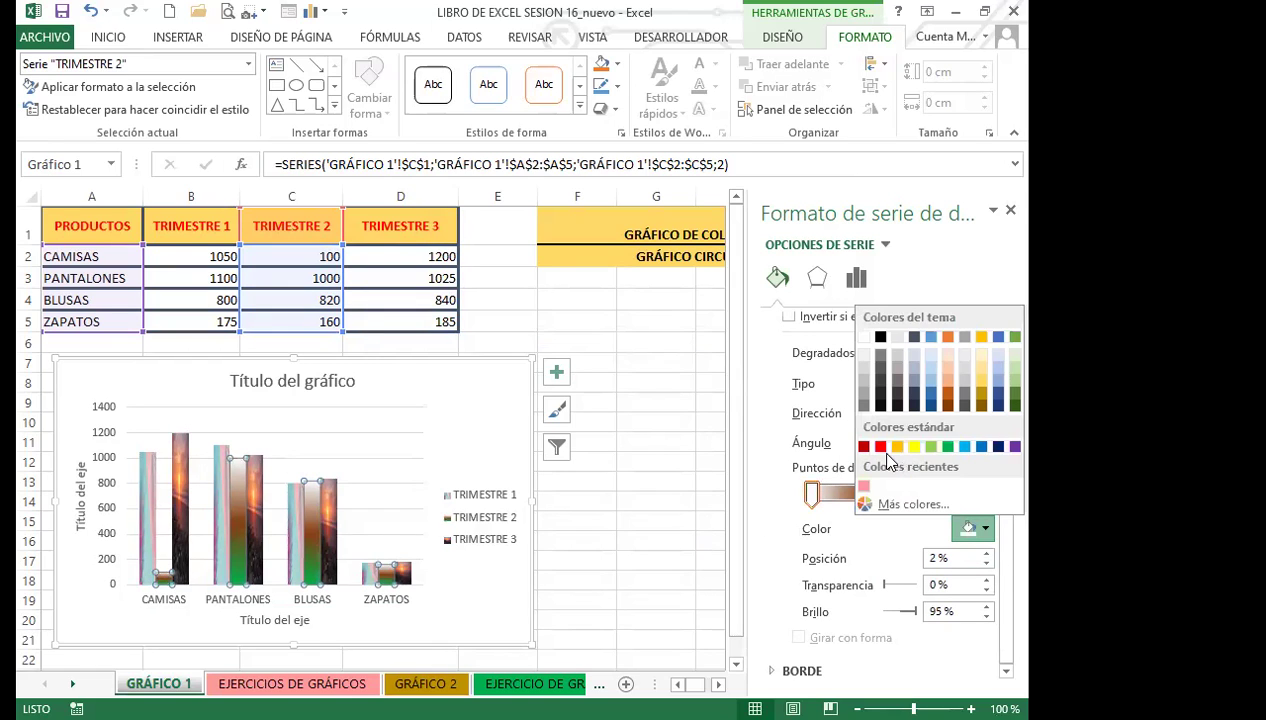
left_click(880, 447)
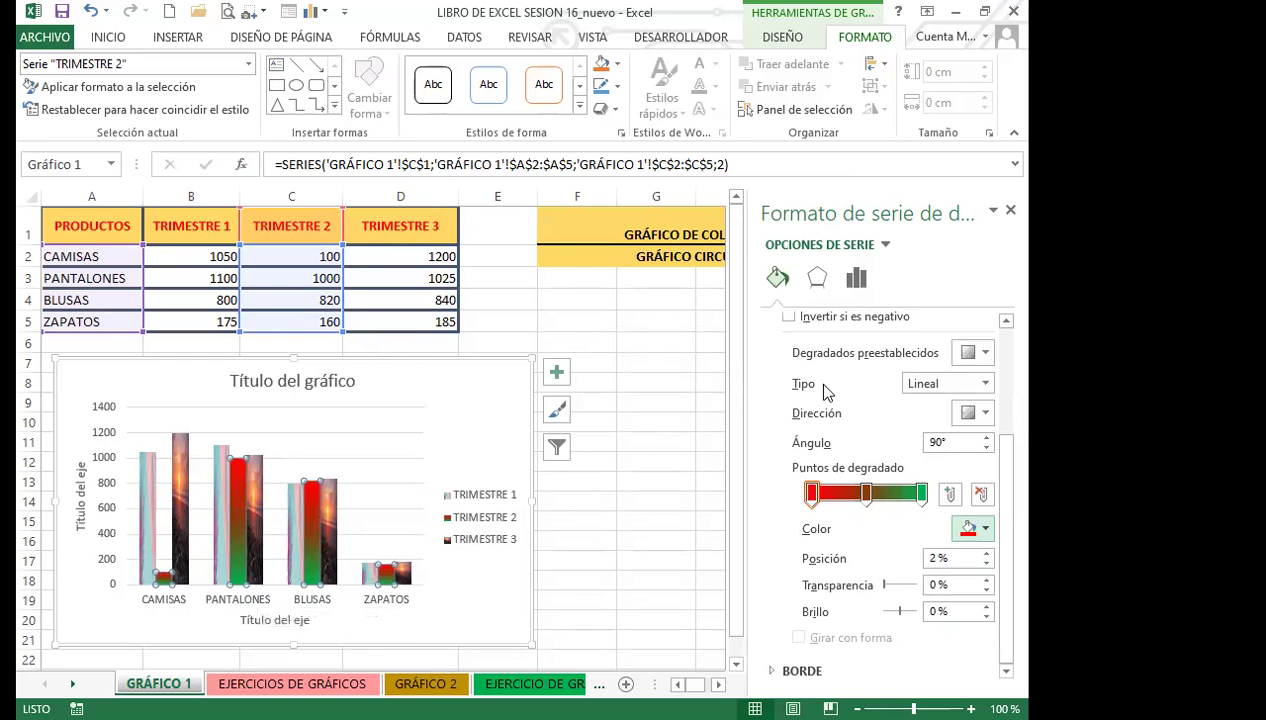
Close the series formatting pane and replace the chart title with ALMACEN EL BUEN VESTIR.
left_click(1010, 211)
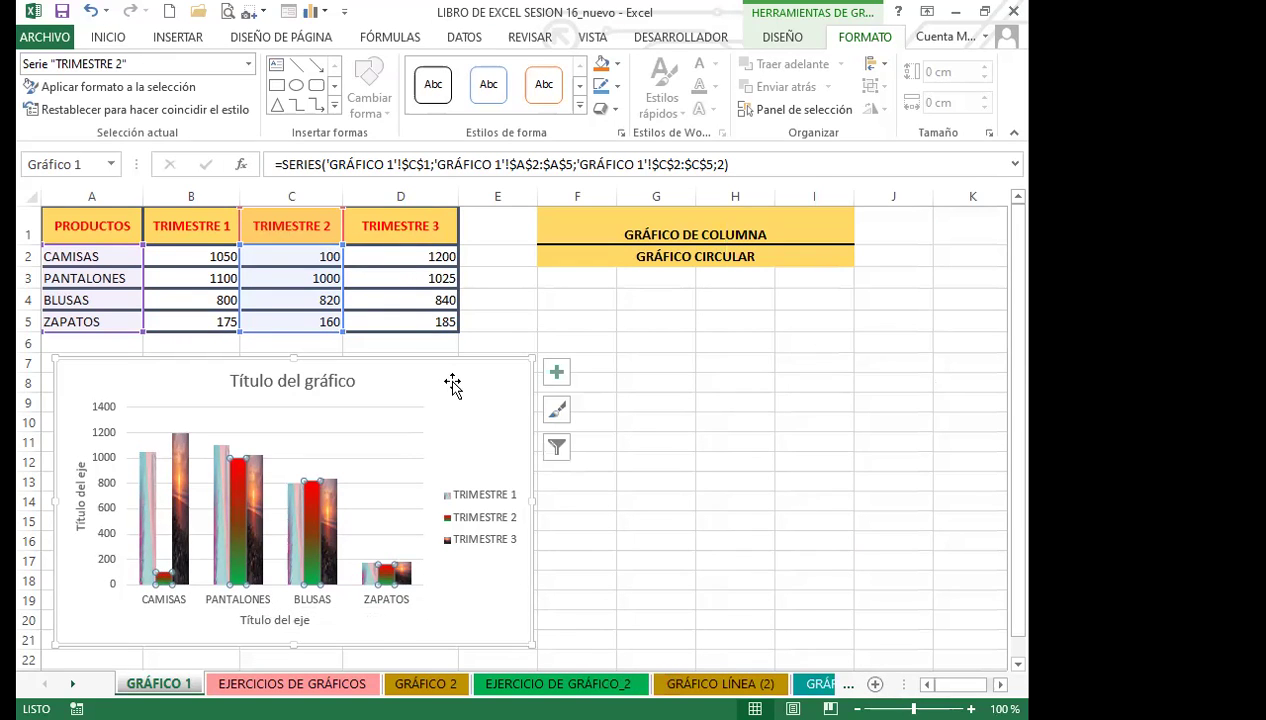
left_click(452, 384)
left_click(231, 388)
left_click_drag(231, 382, 352, 388)
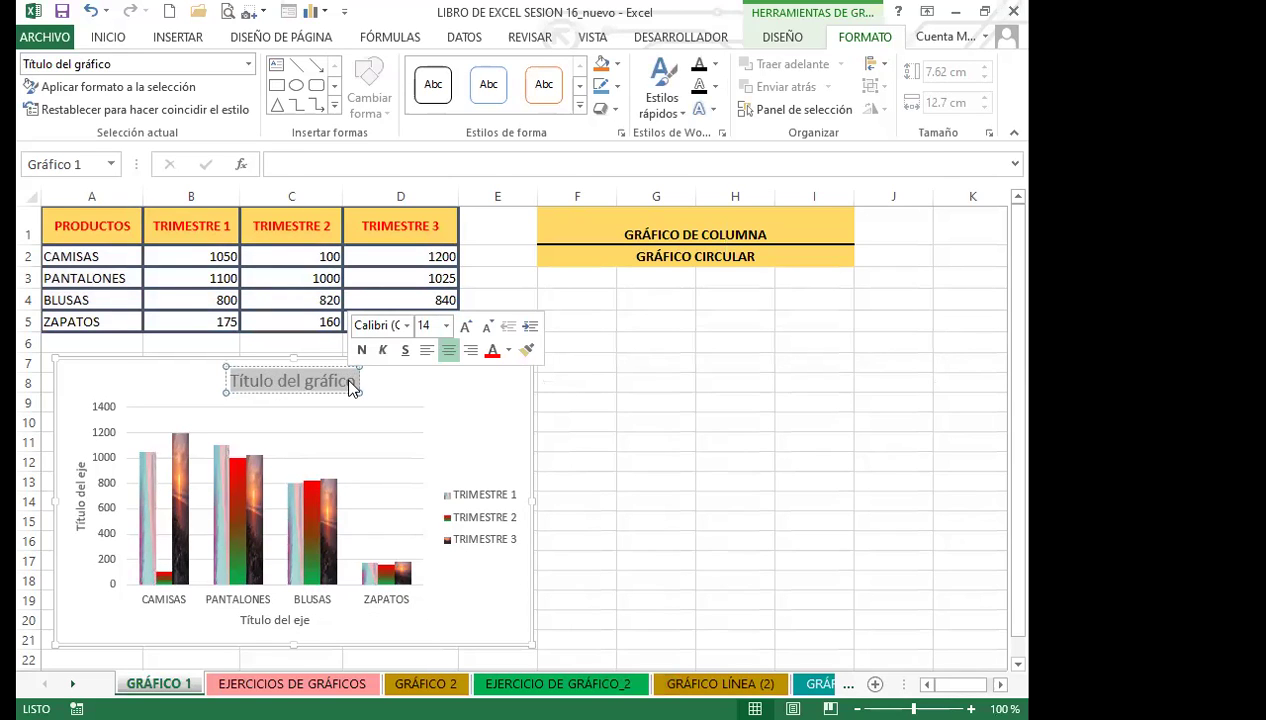
type("AL")
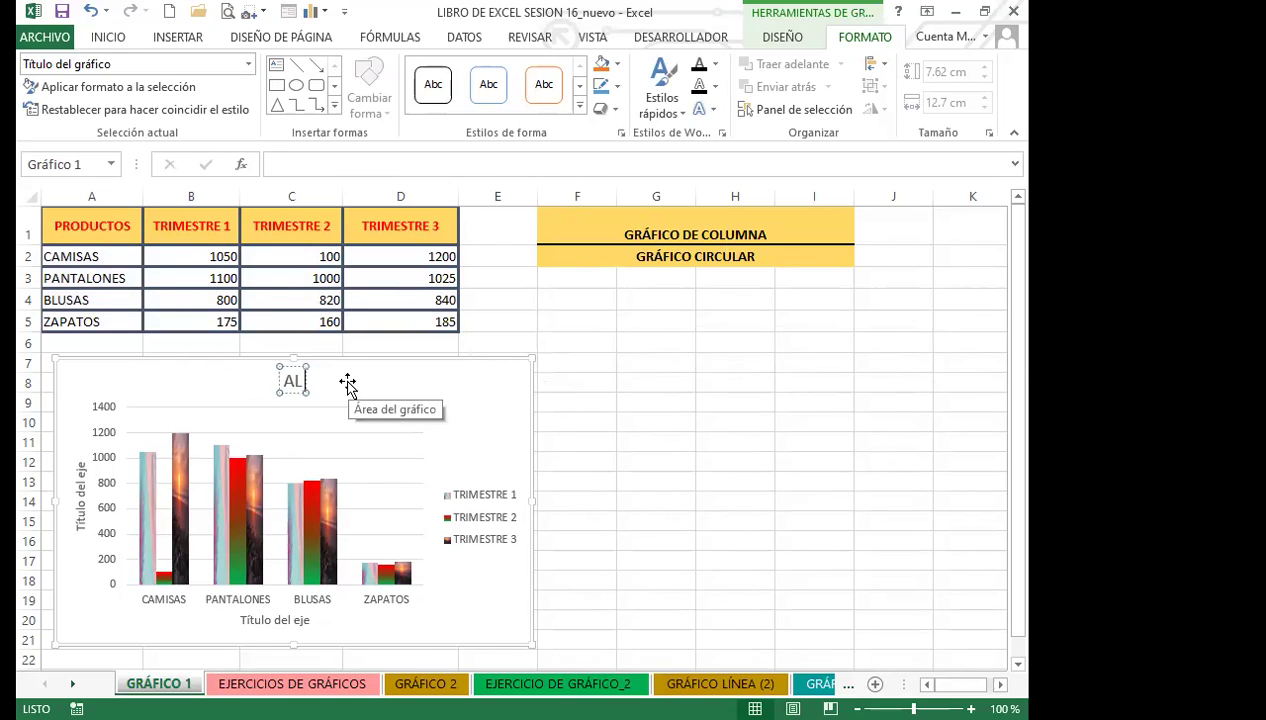
type("MACEN EL")
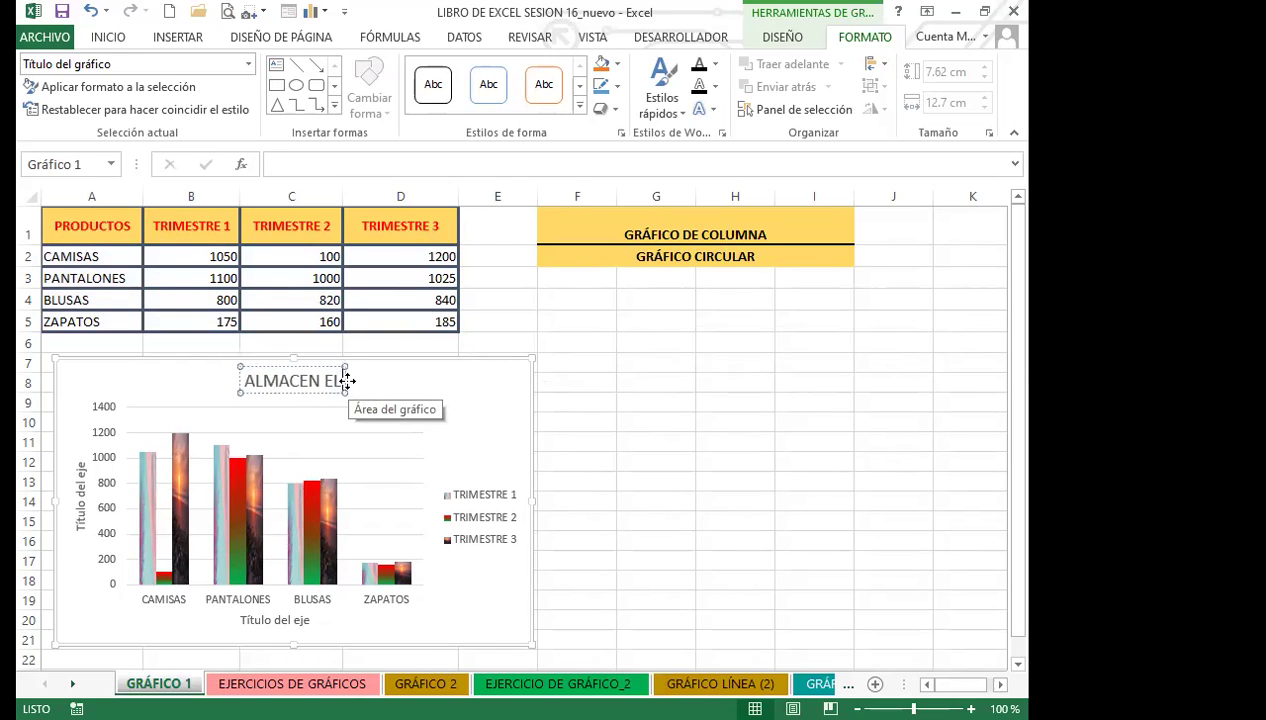
type(" BUEN VESTO")
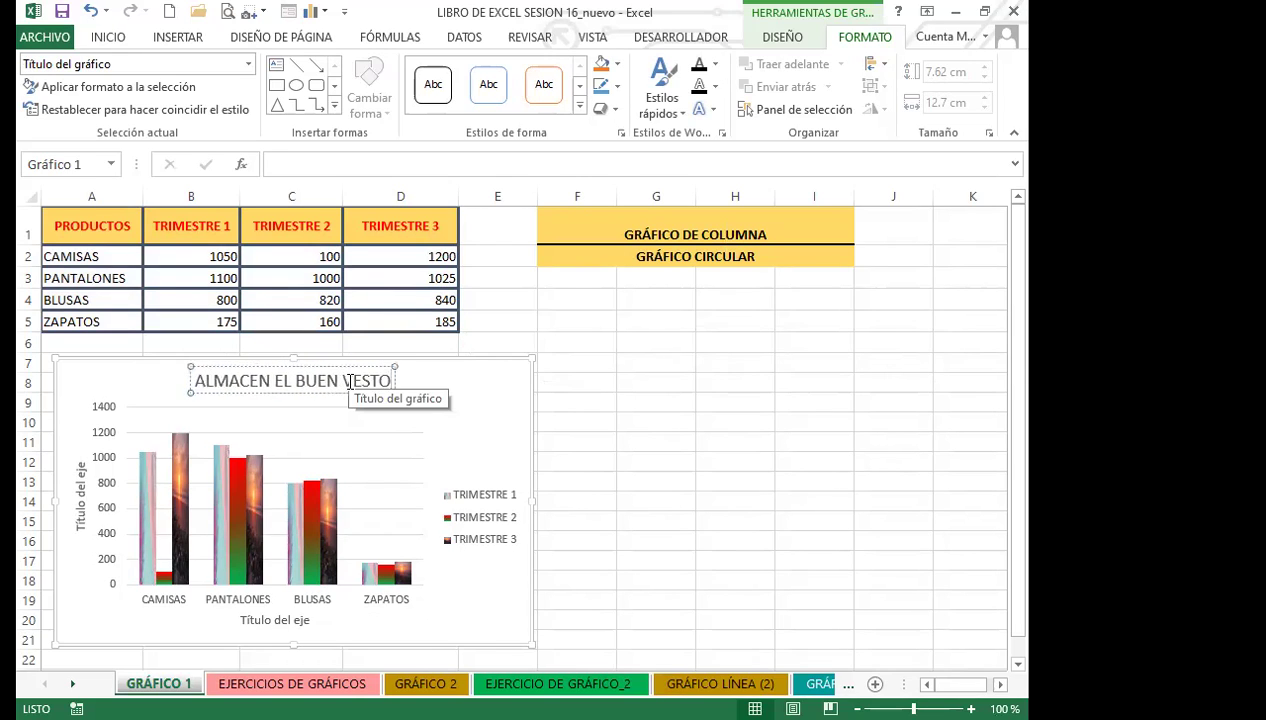
key("BackSpace")
type("IR")
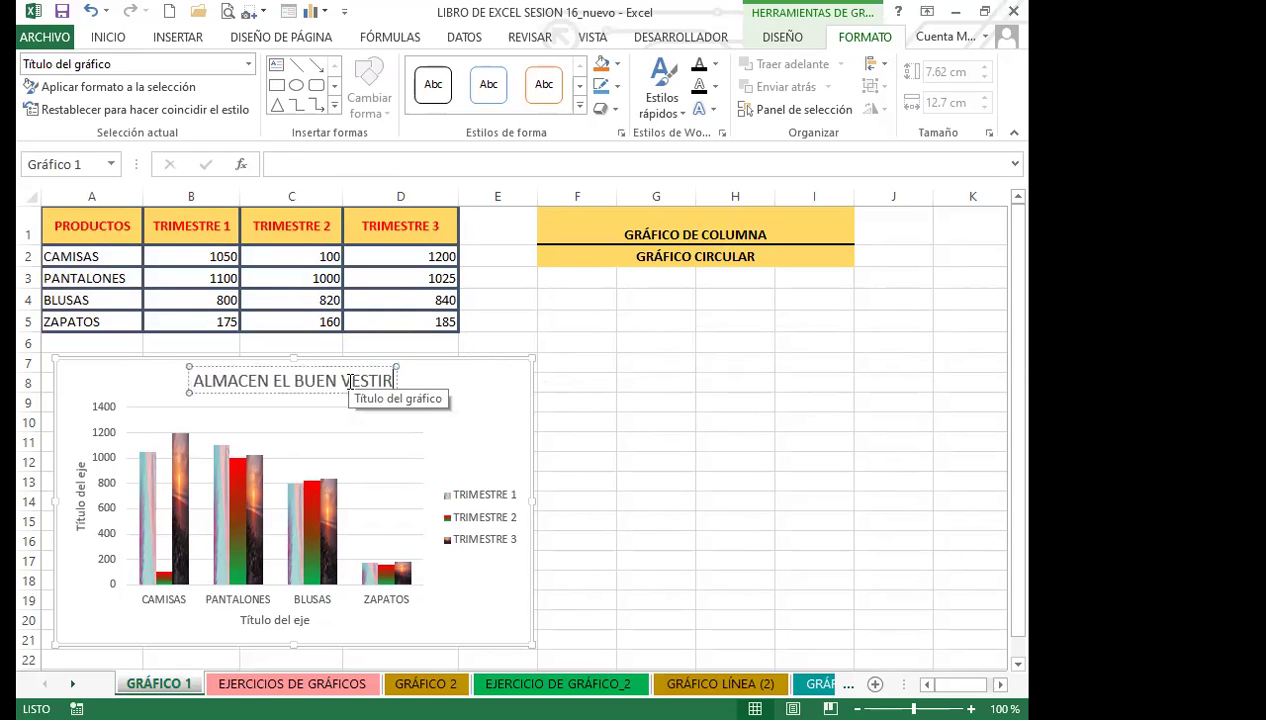
Make the chart title bold and enlarge its font to 18 points.
left_click(356, 393)
left_click(357, 391)
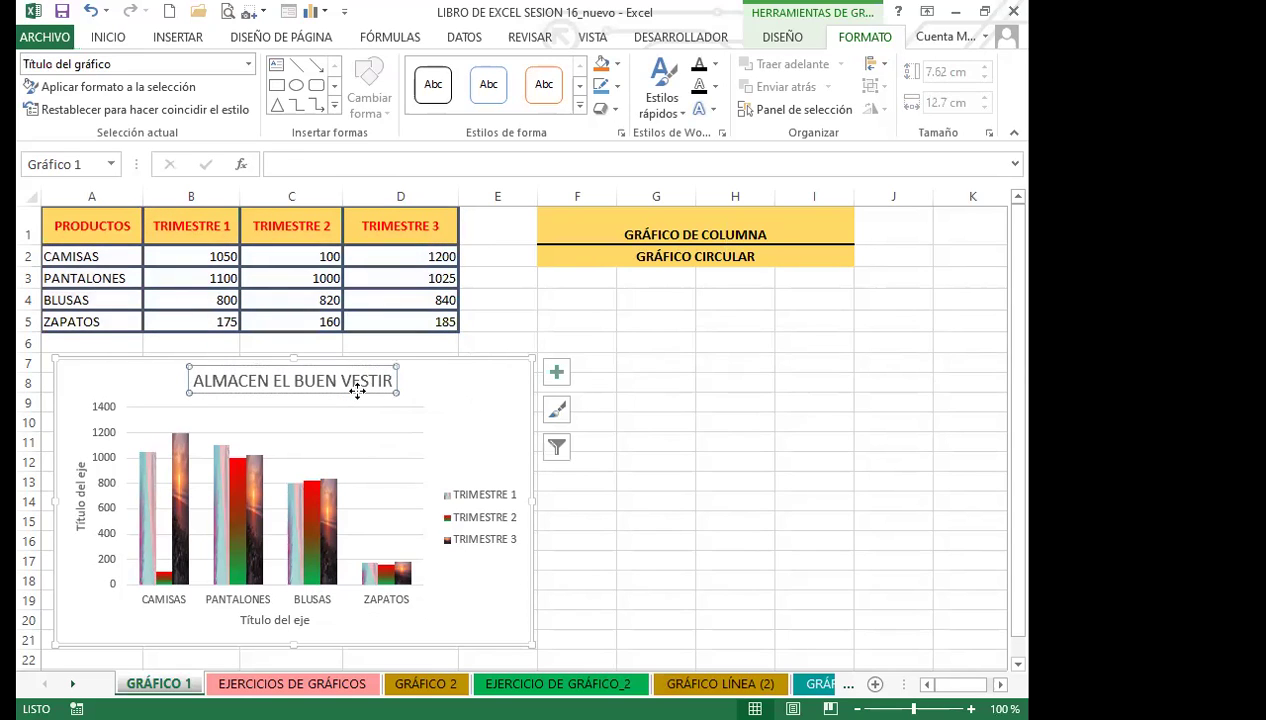
left_click(106, 38)
left_click(119, 102)
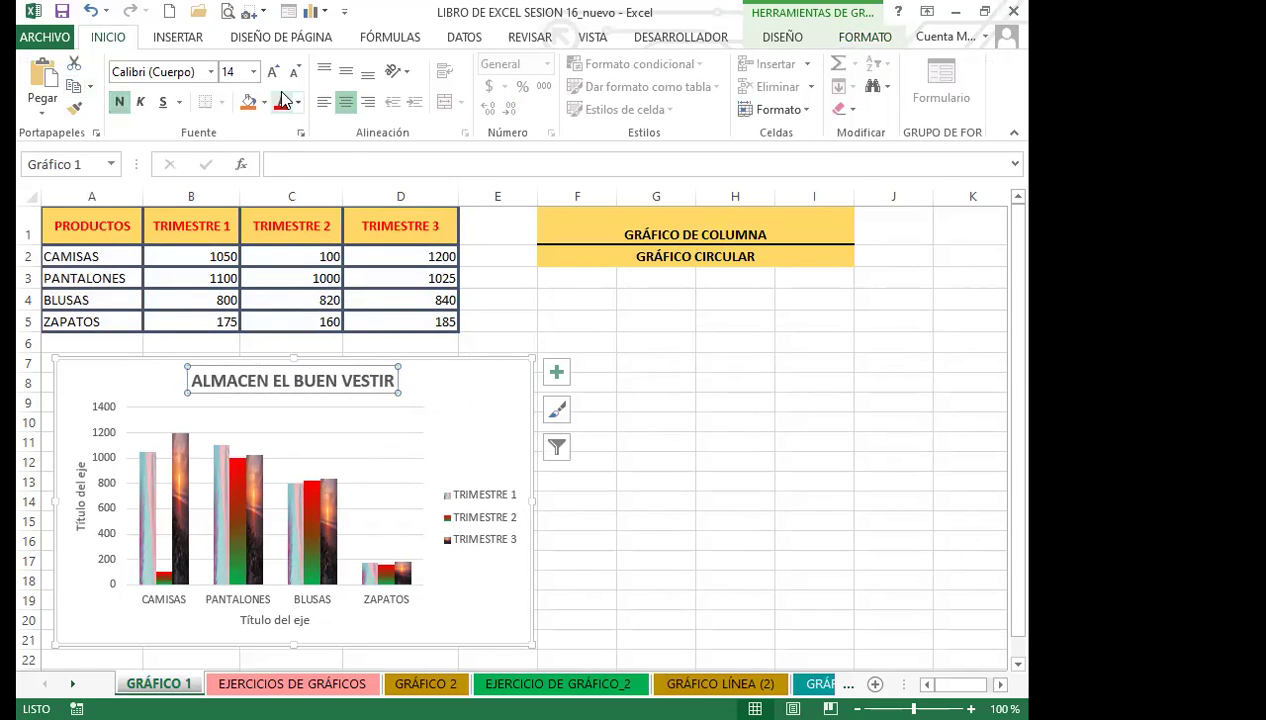
left_click(273, 73)
left_click(274, 73)
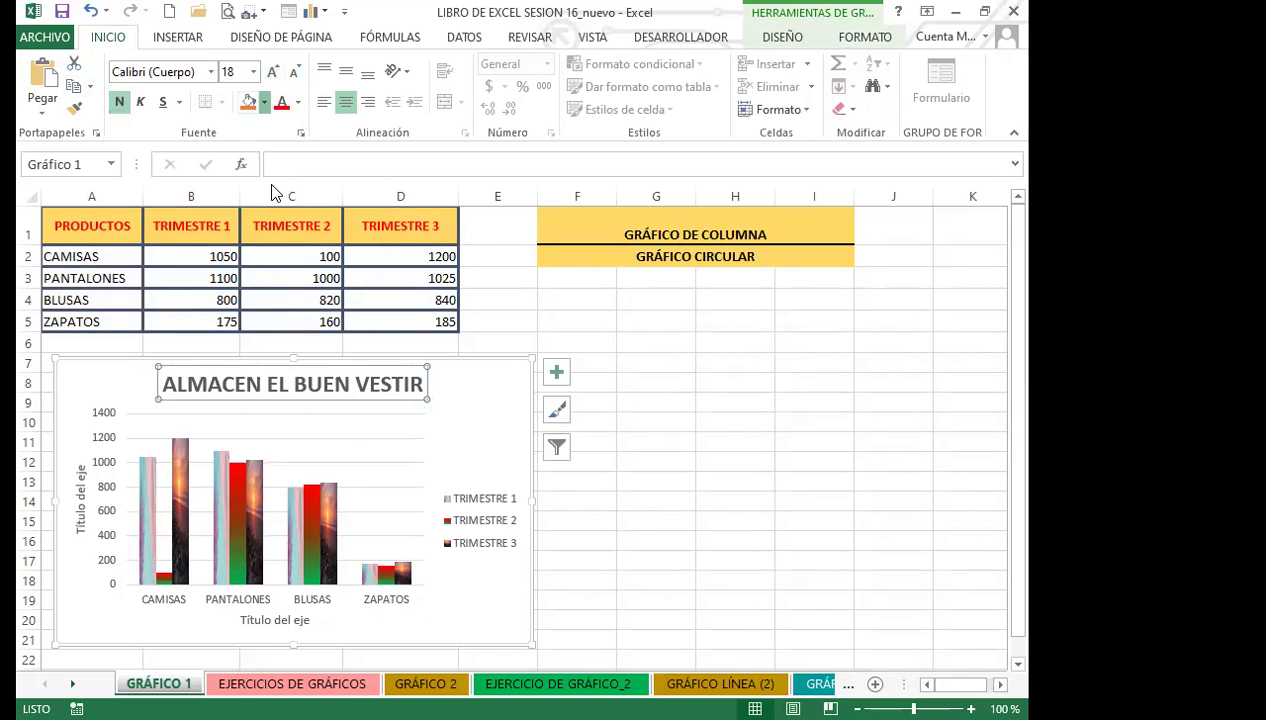
left_click(264, 102)
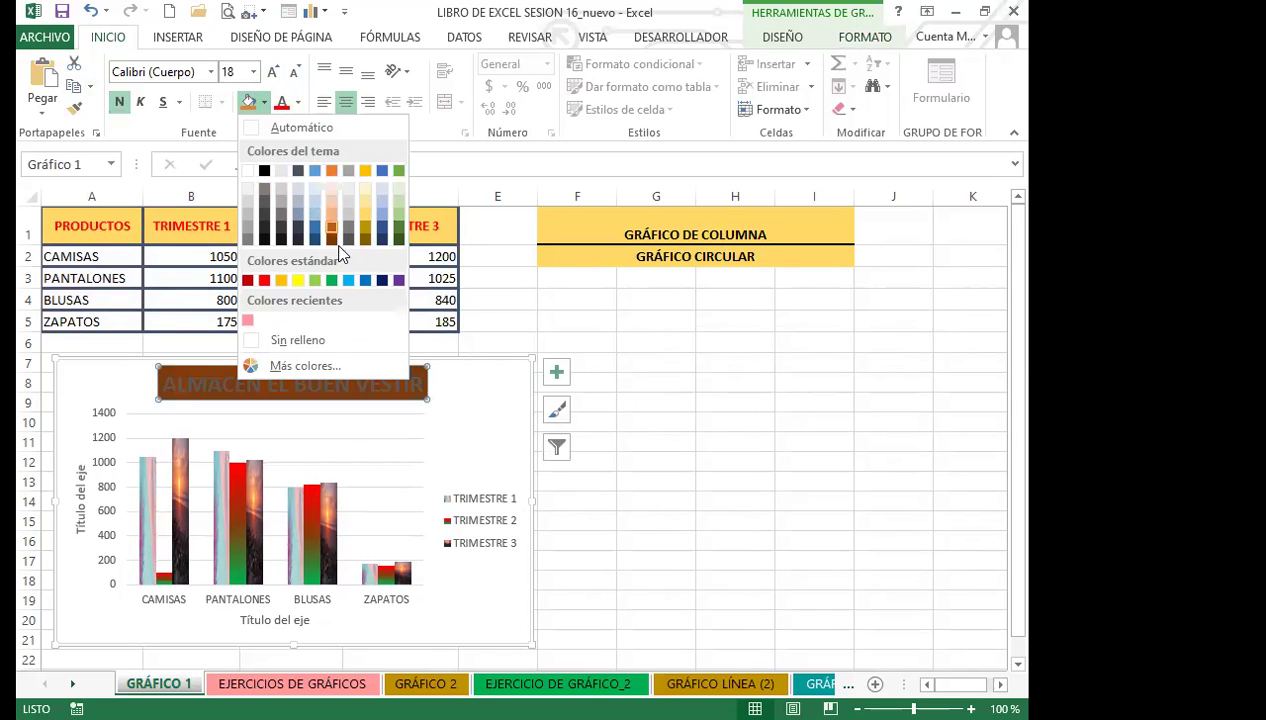
left_click(405, 396)
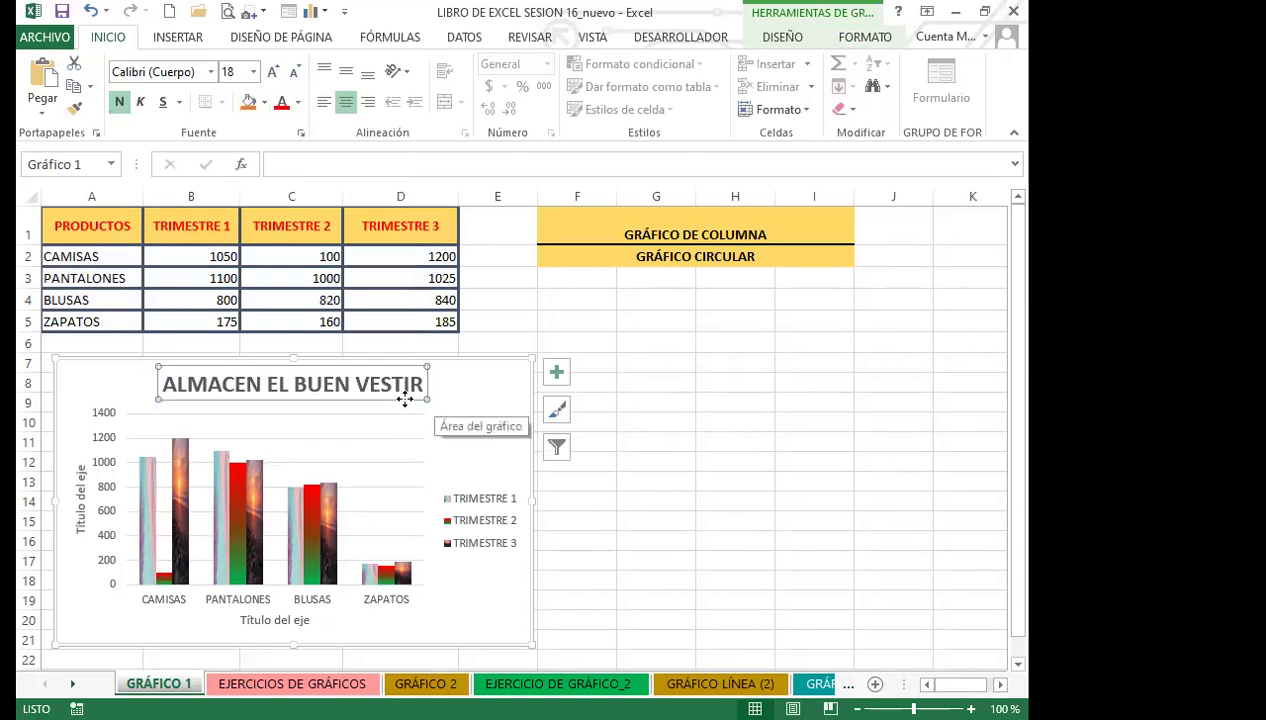
left_click(482, 414)
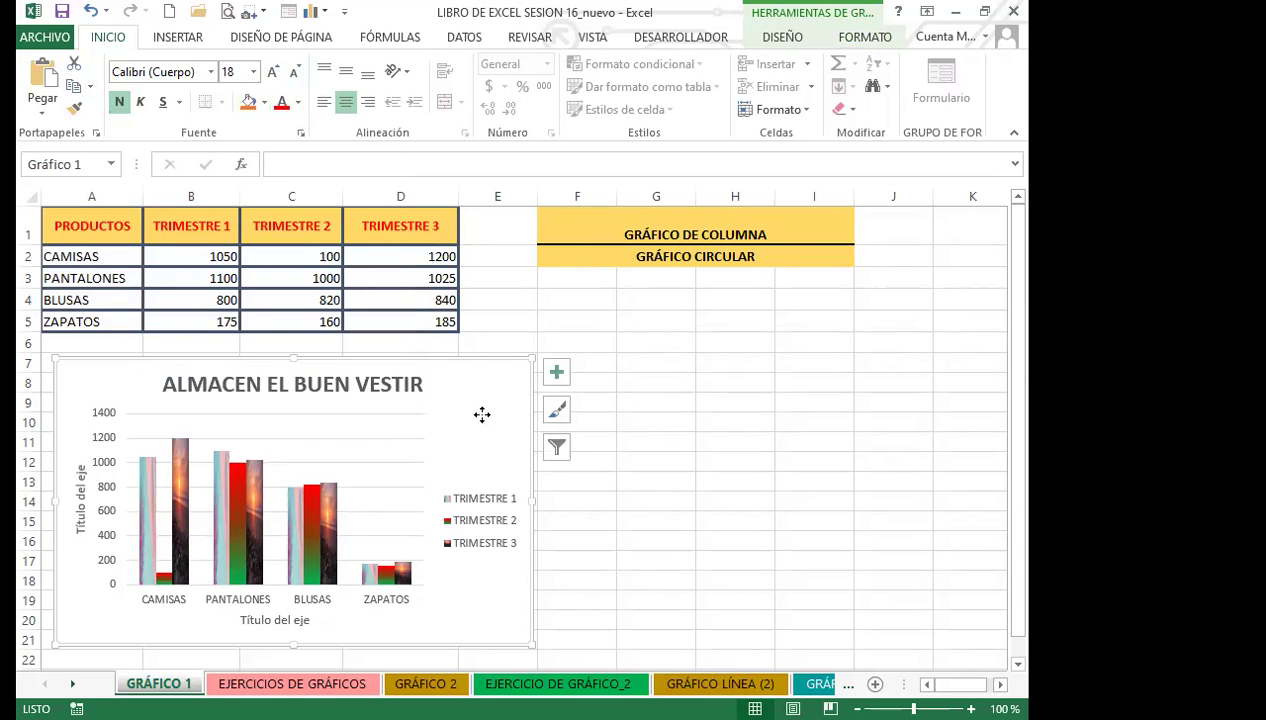
Give the chart title a pattern fill using the third light yellow dotted pattern of the first row.
double_click(472, 598)
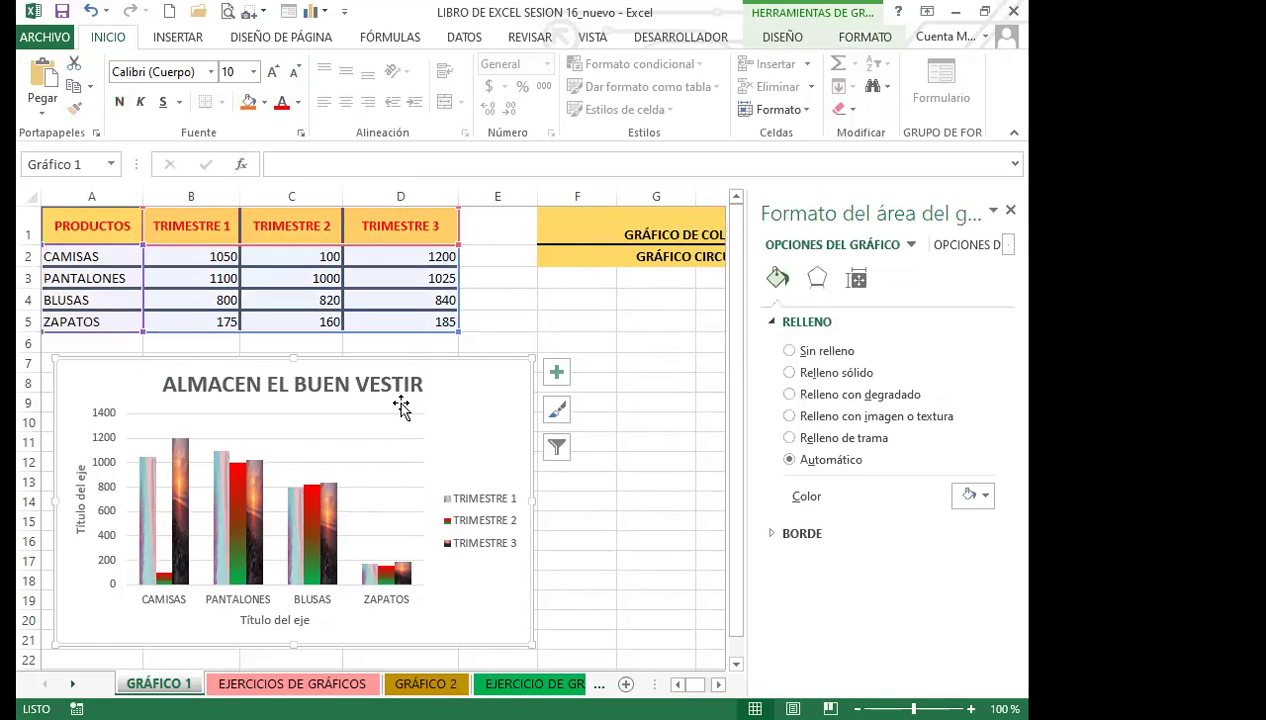
left_click(405, 395)
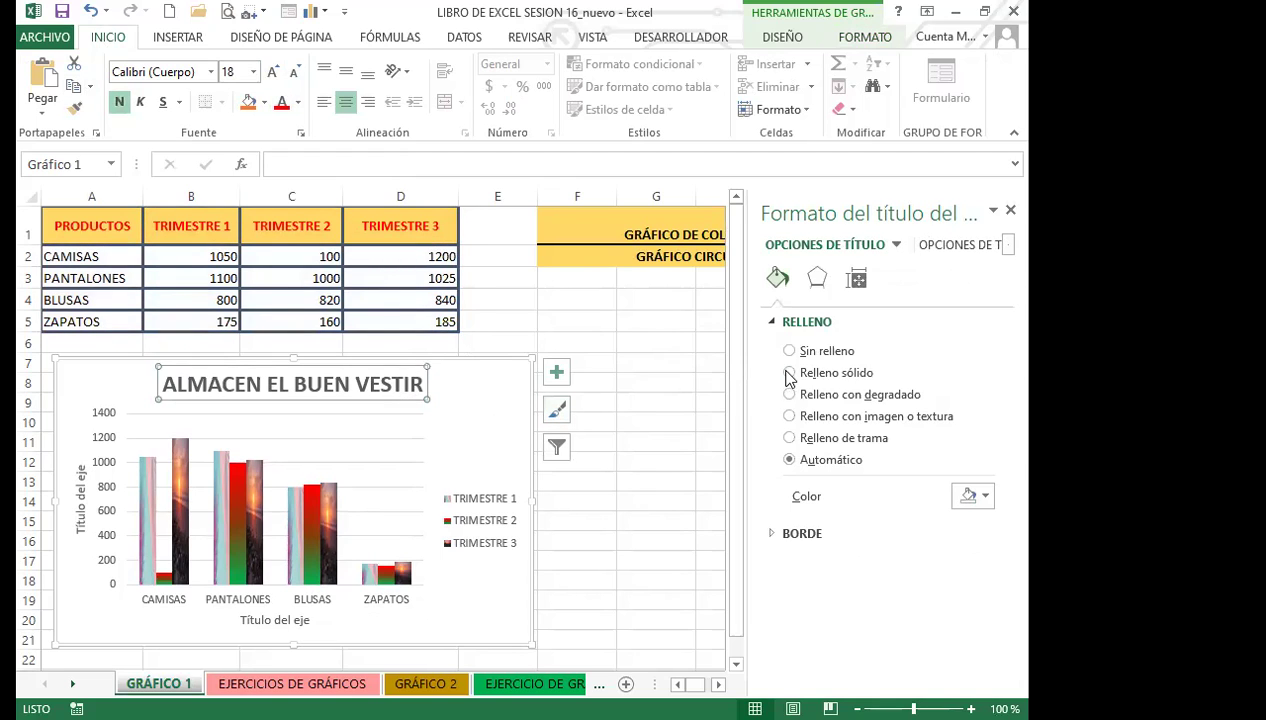
left_click(789, 437)
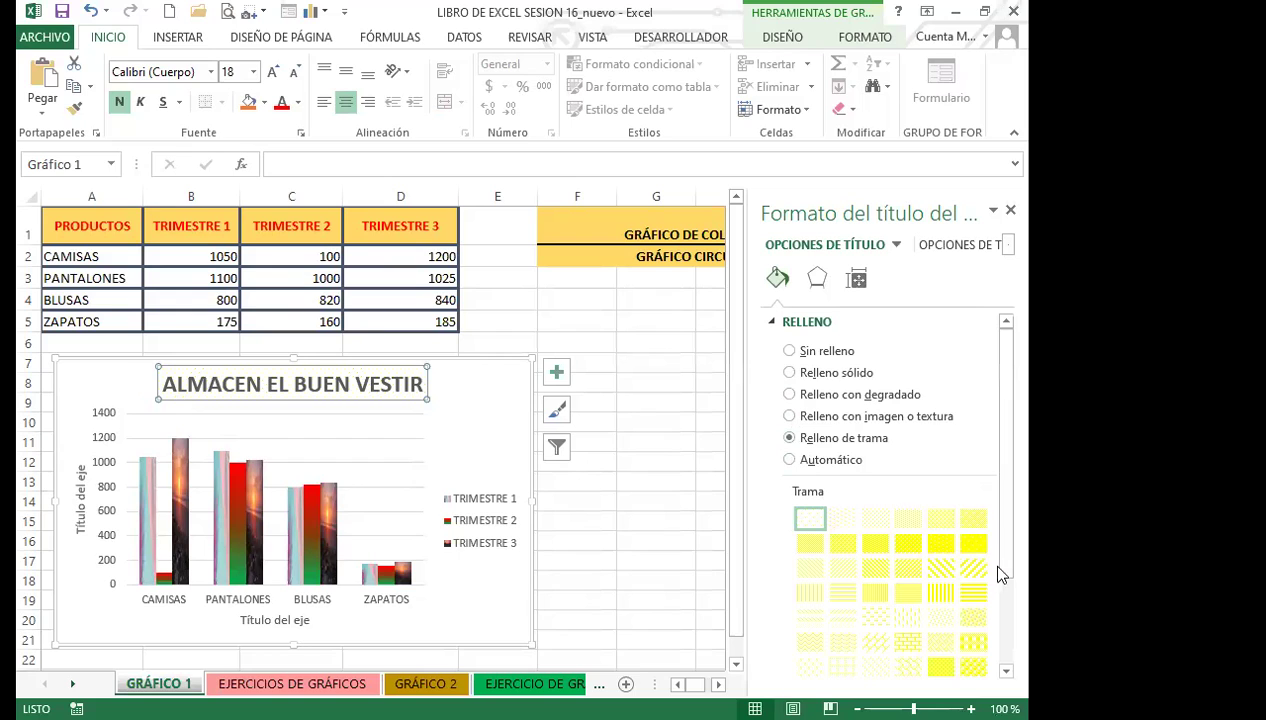
left_click(876, 519)
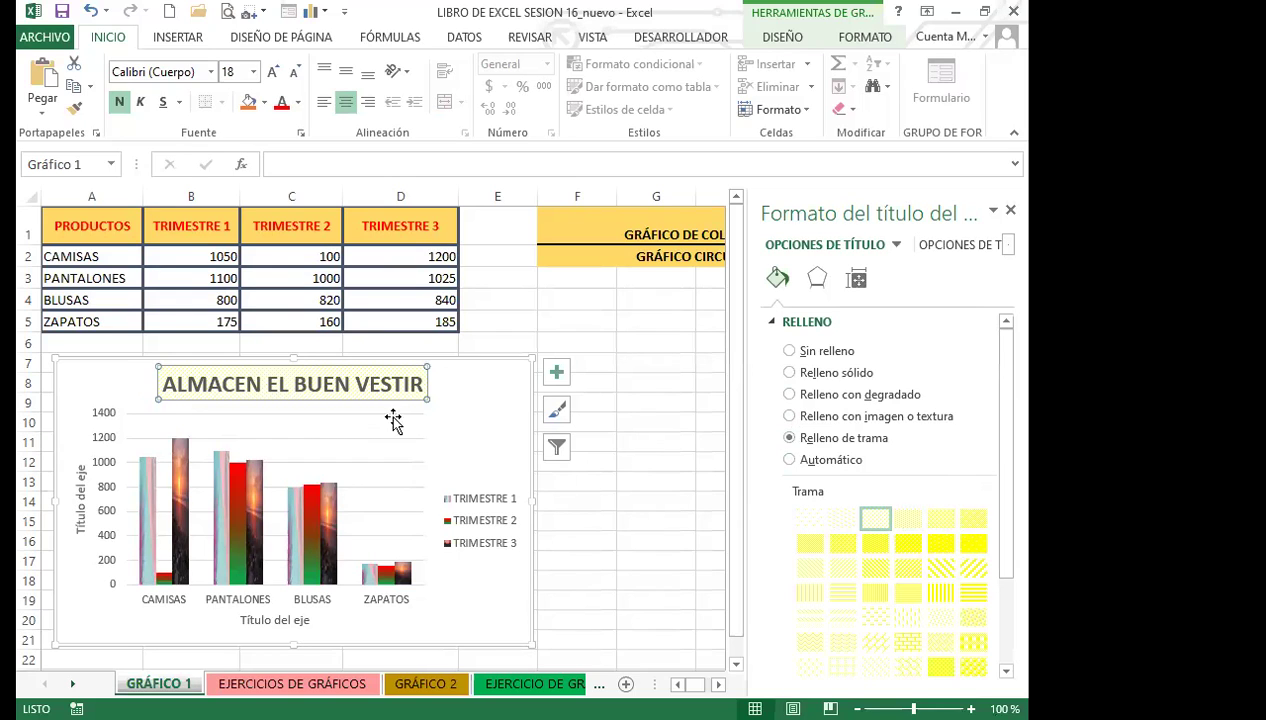
left_click(479, 425)
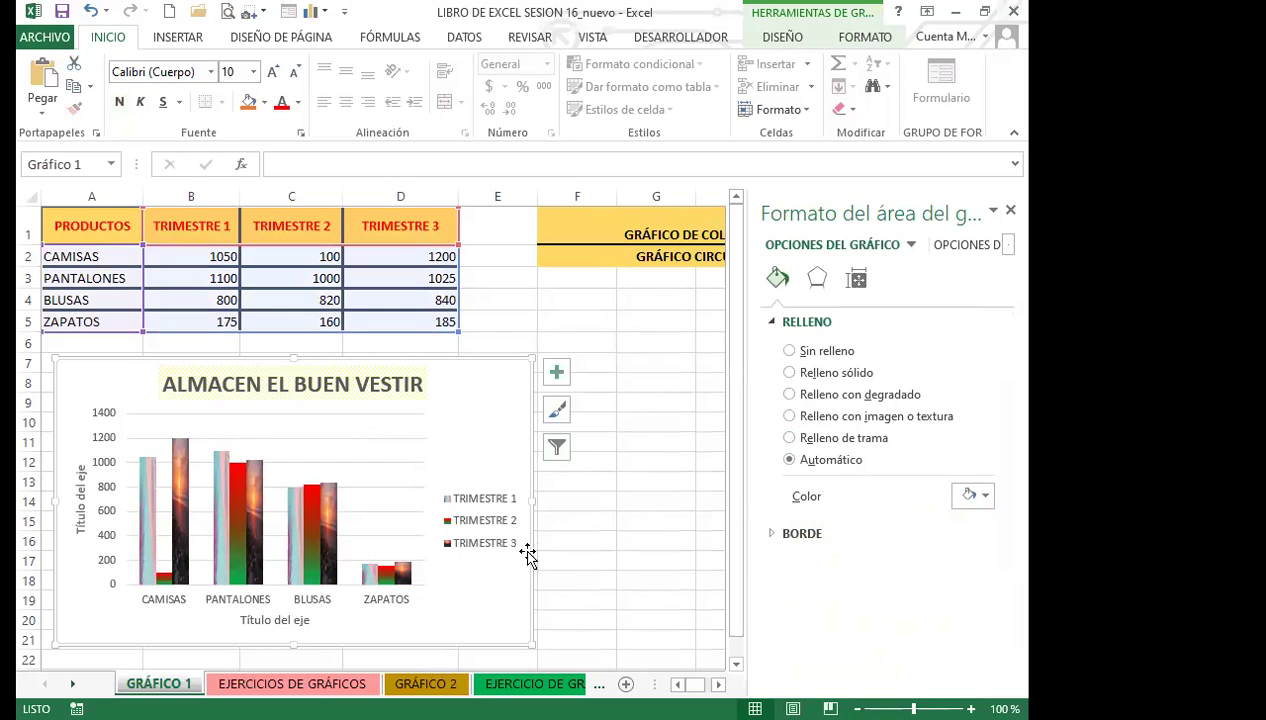
Colour the chart's major horizontal gridlines black and give them a dashed line style.
left_click(411, 487)
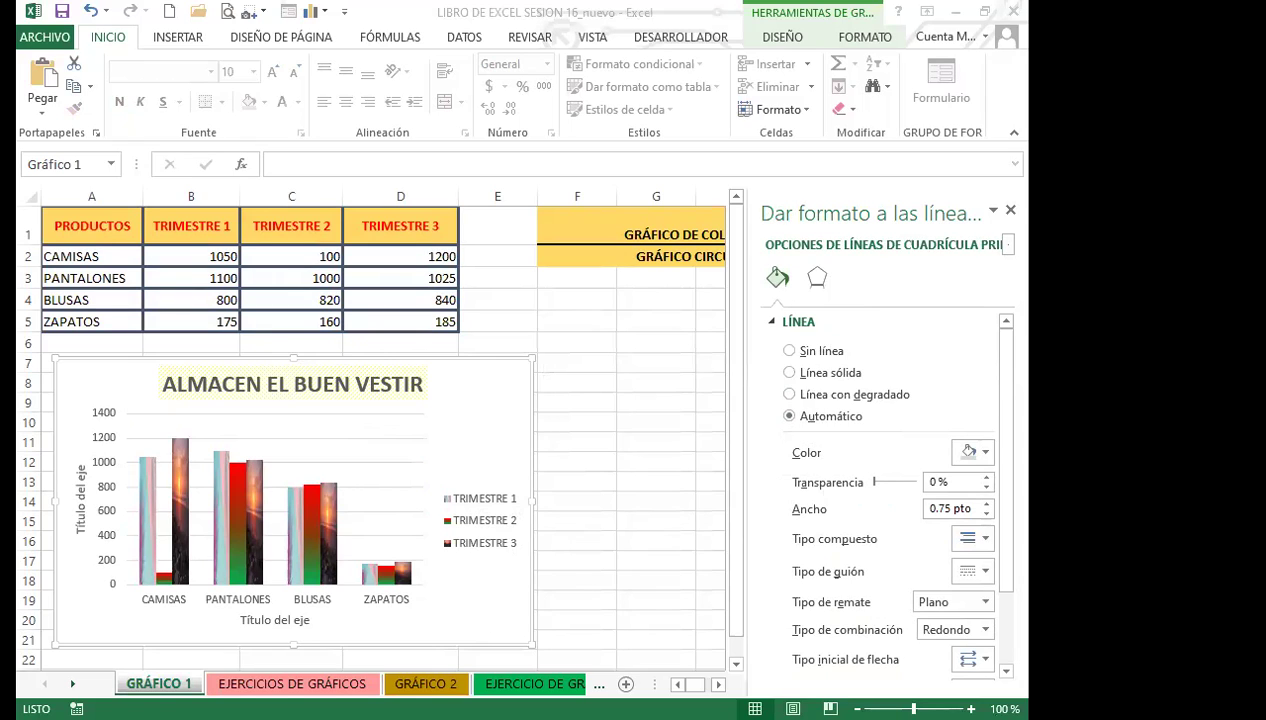
left_click(394, 462)
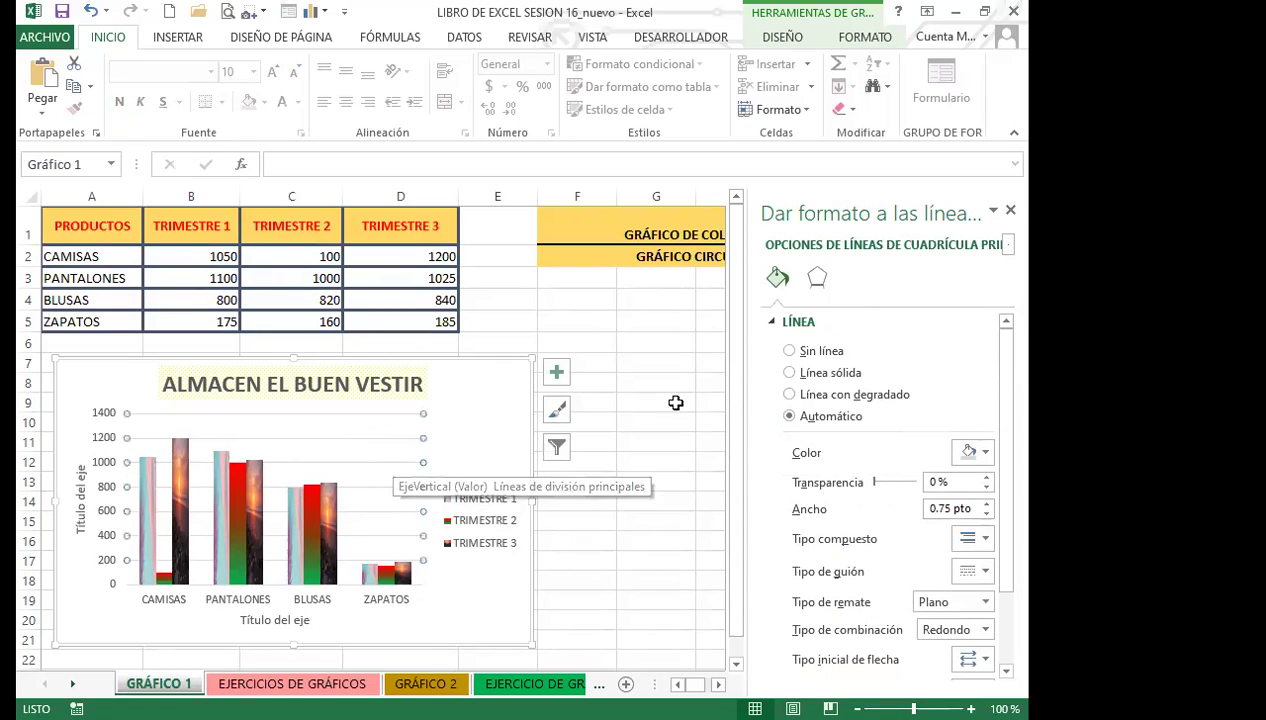
left_click(987, 453)
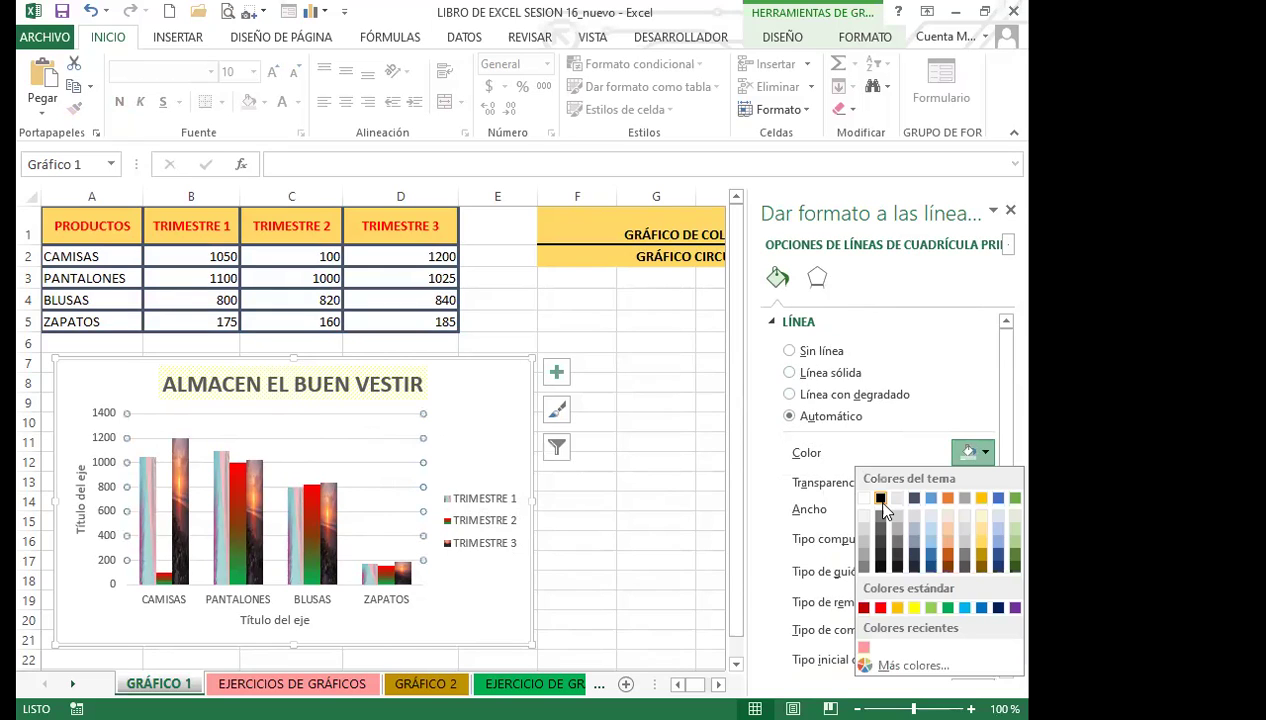
key("Return")
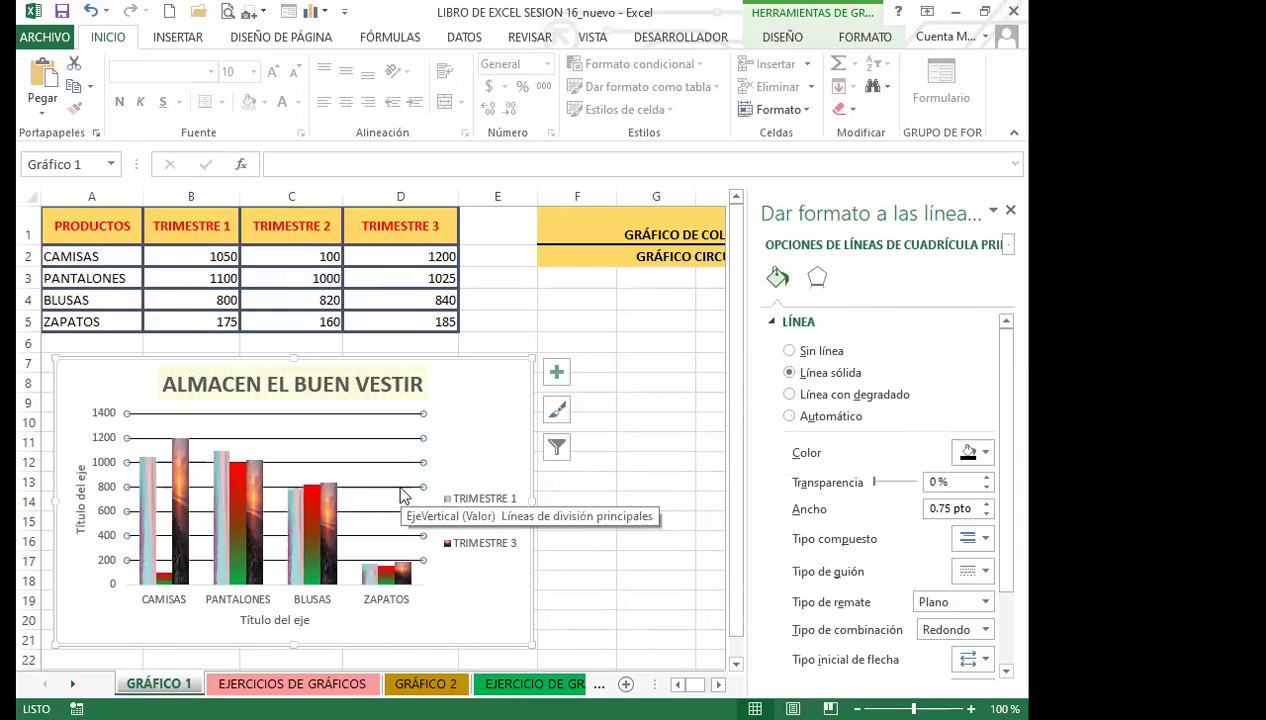
left_click(987, 540)
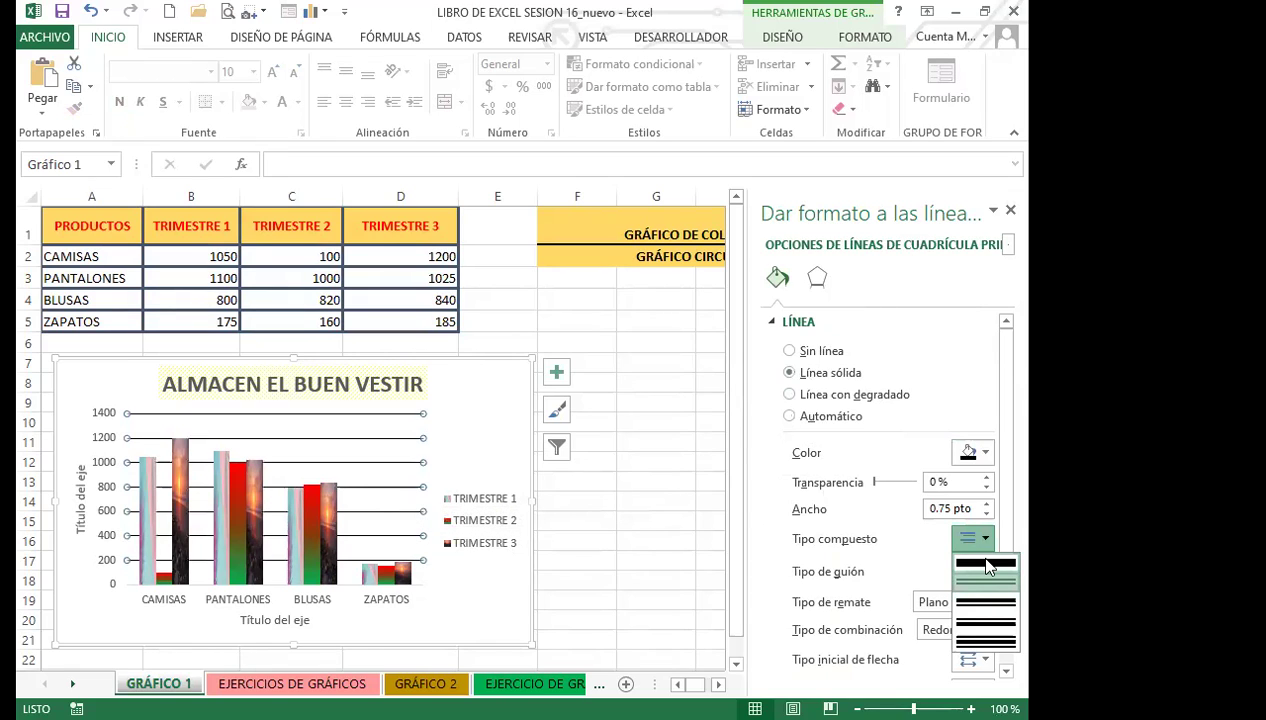
left_click(953, 645)
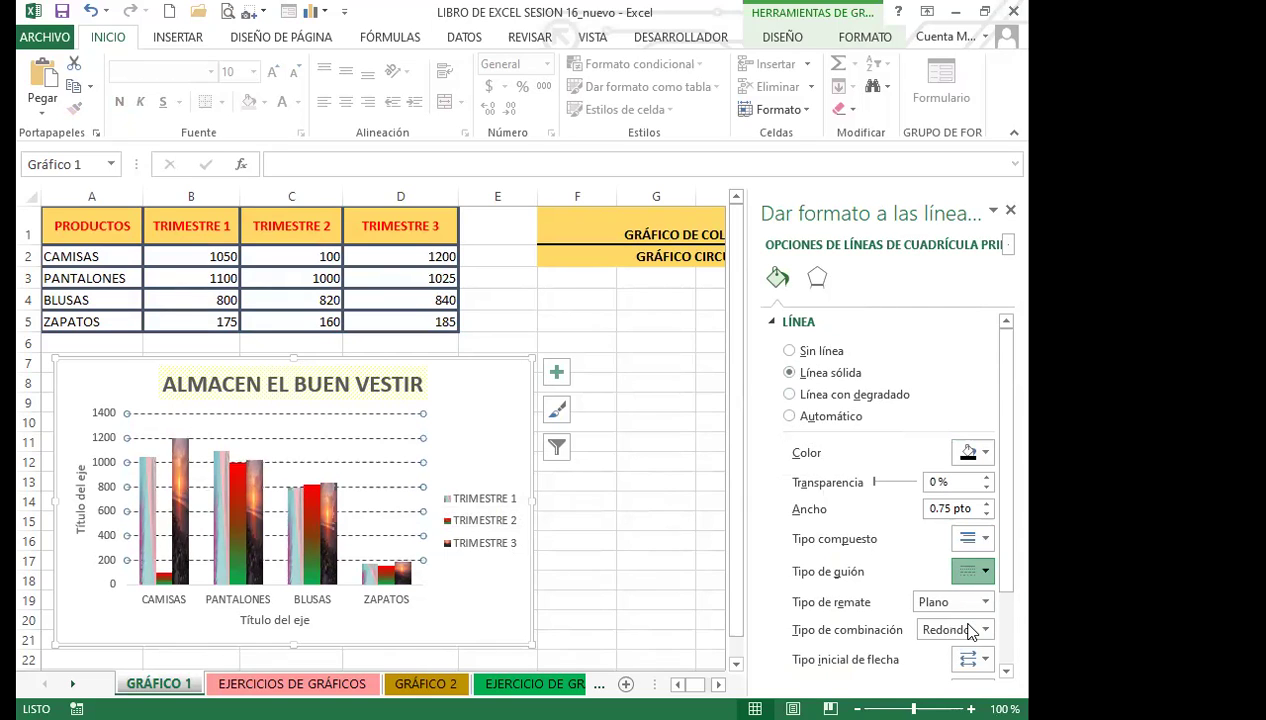
left_click(574, 576)
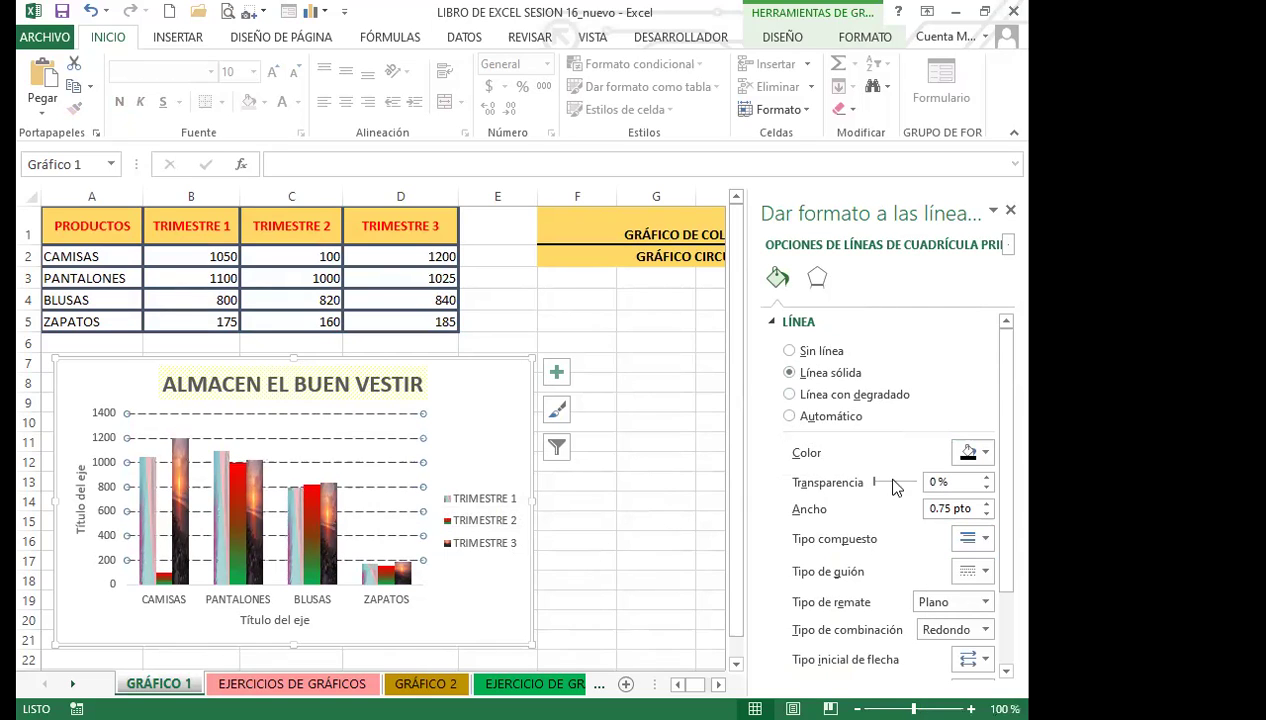
Set the gridlines' transparency to 4% and their width to 0.75 pt, trying 1.5 pt first.
left_click(987, 504)
left_click(987, 504)
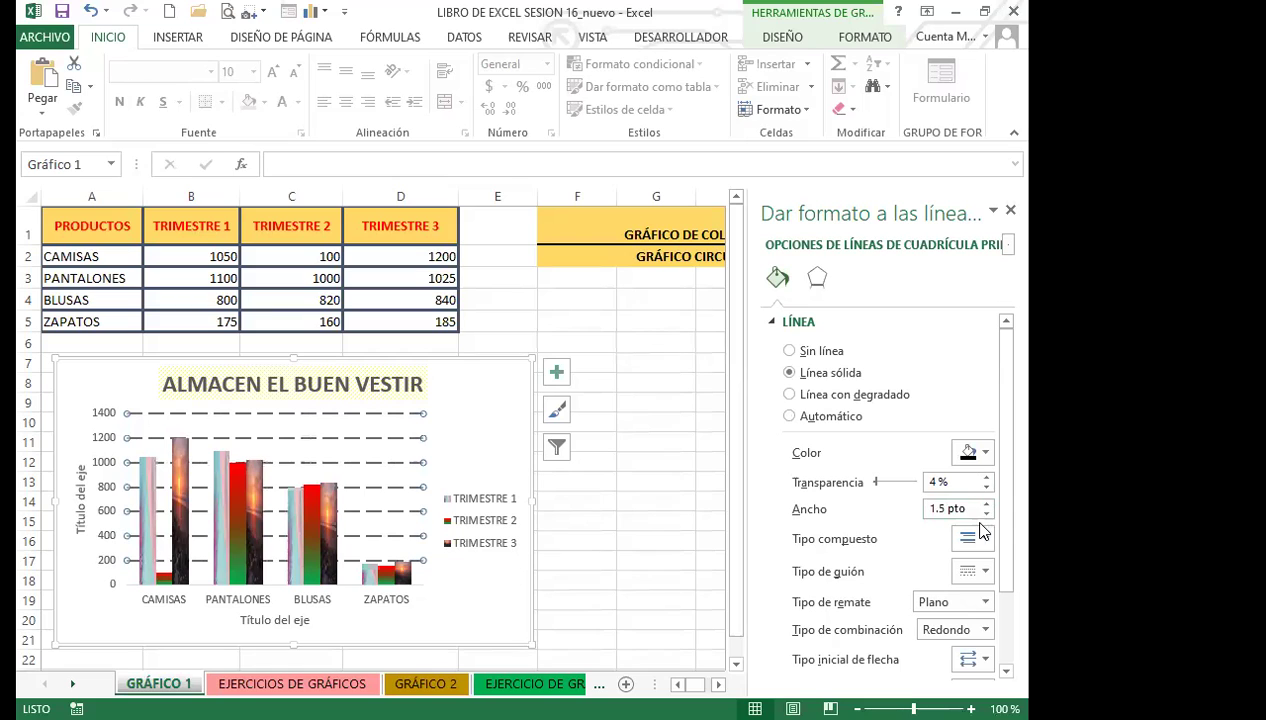
left_click(987, 514)
left_click(986, 515)
left_click(986, 515)
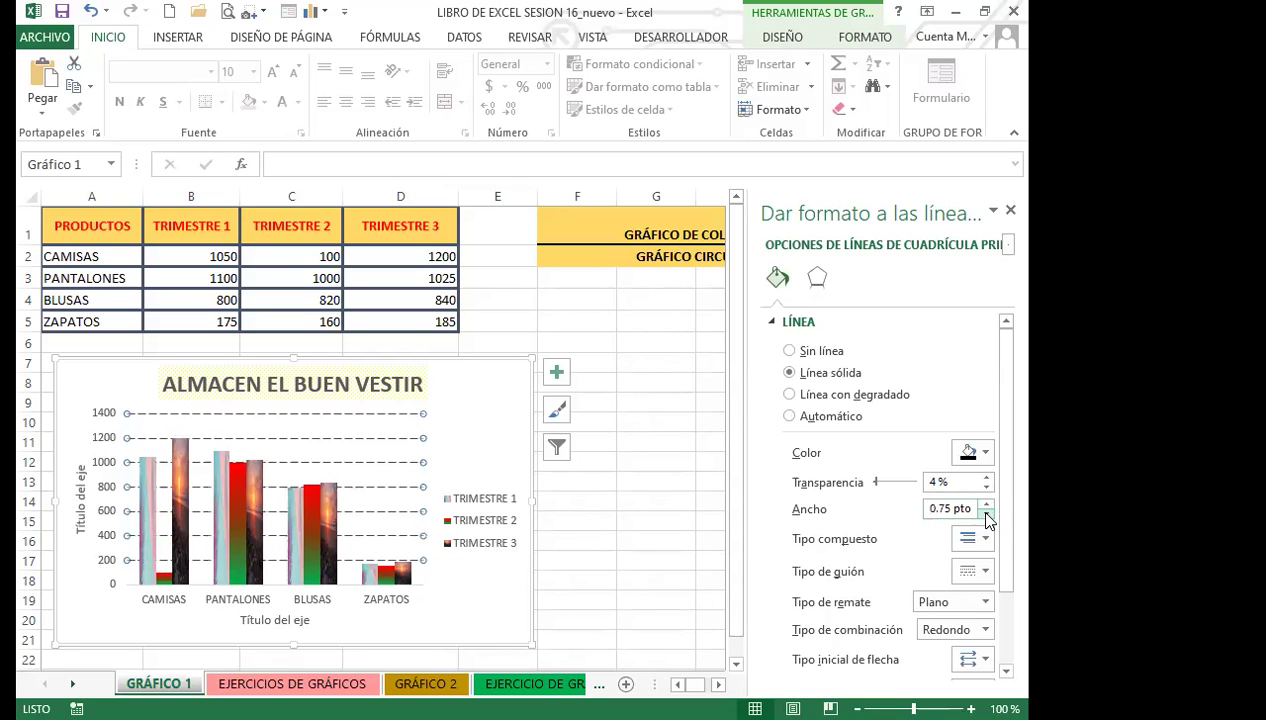
left_click(503, 440)
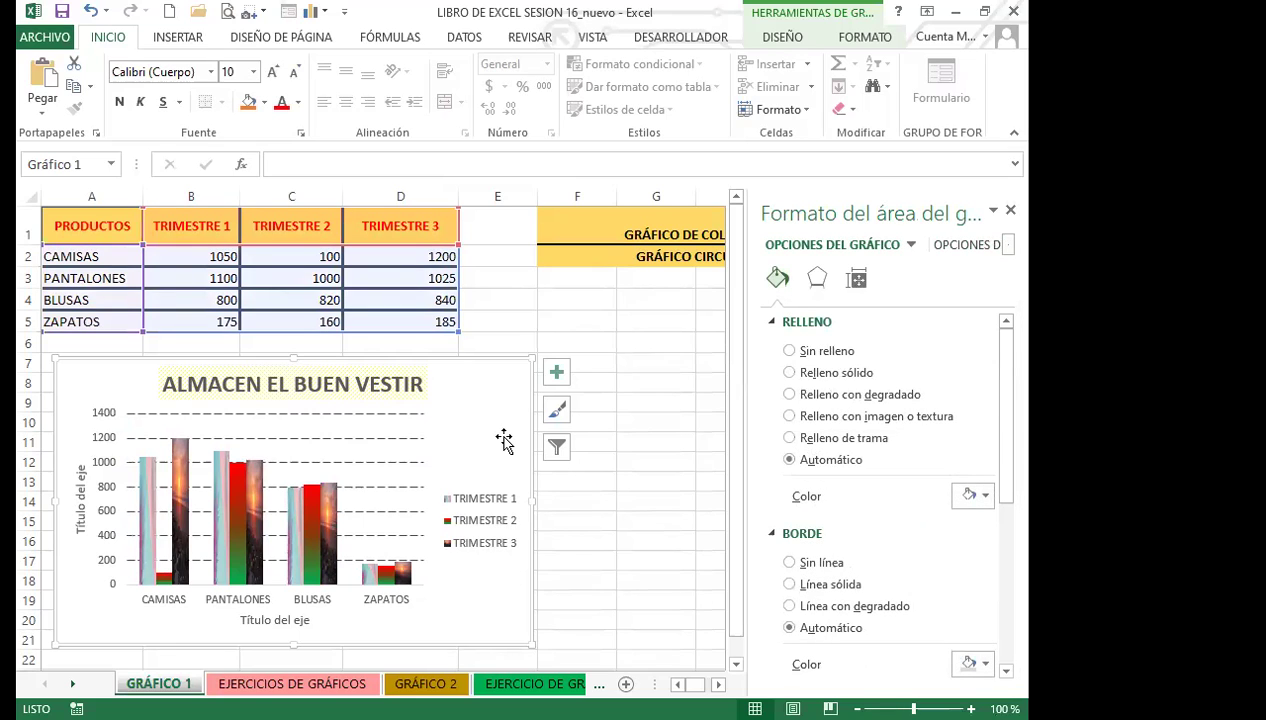
Make the vertical axis value labels bold and black.
left_click(98, 468)
left_click(119, 103)
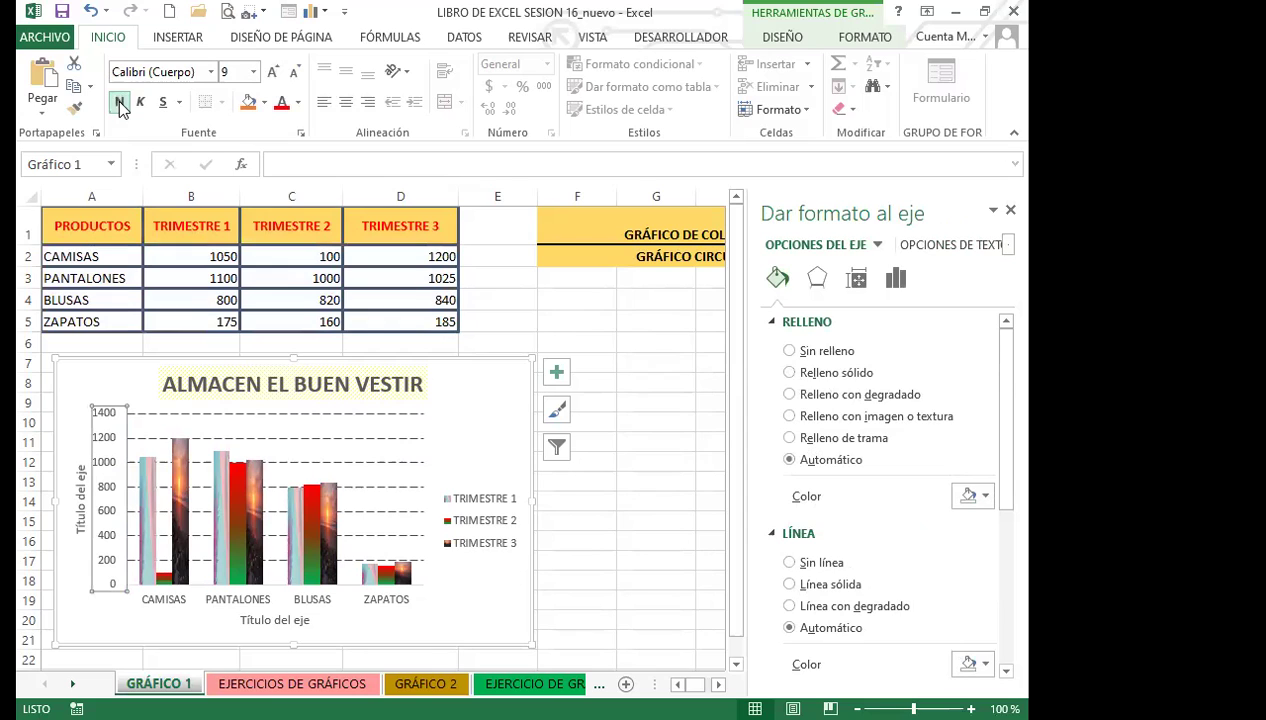
left_click(297, 102)
Make the chart legend text black and bold.
left_click(515, 536)
left_click(503, 533)
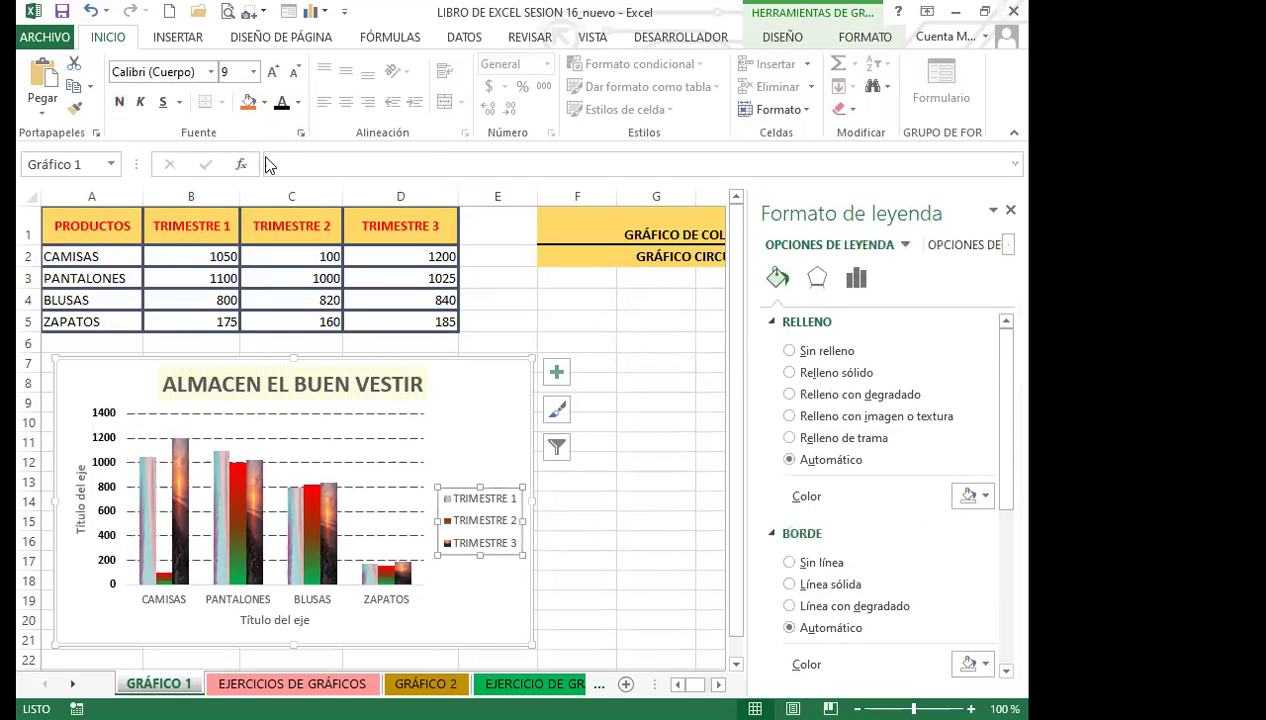
left_click(281, 102)
left_click(119, 103)
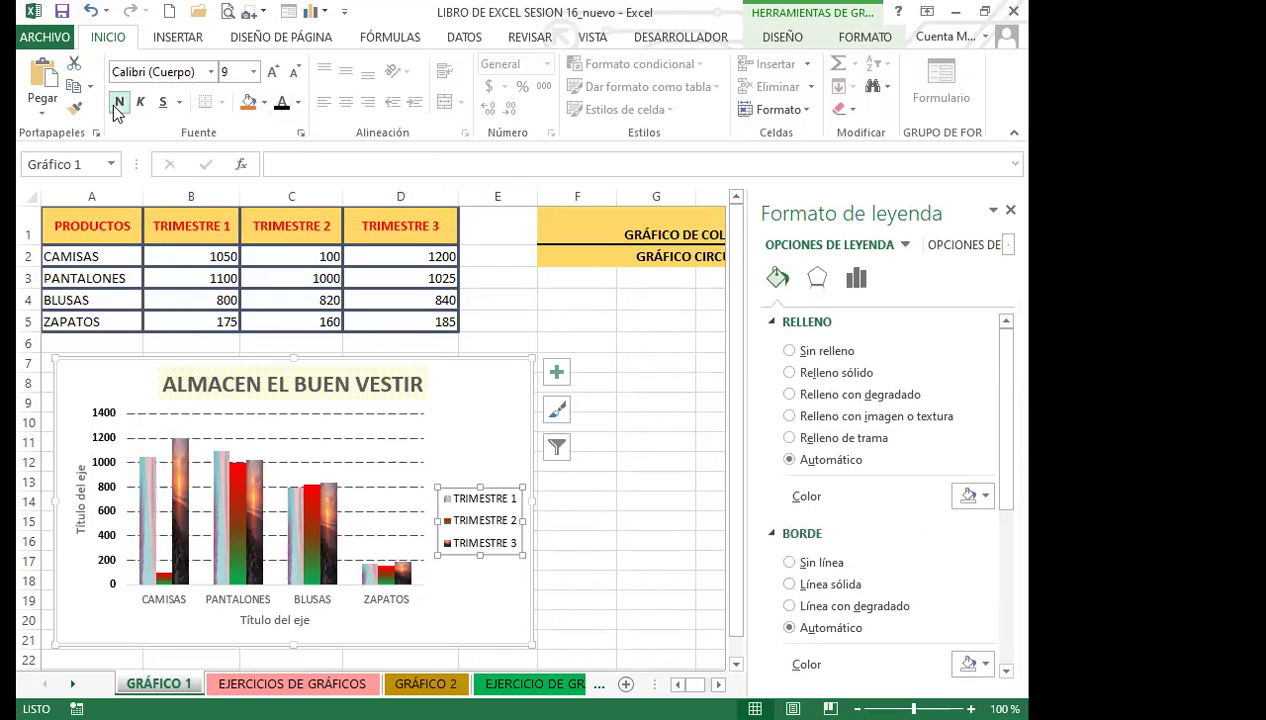
Make the product names along the horizontal axis bold and black.
left_click(312, 598)
left_click(119, 102)
left_click(282, 103)
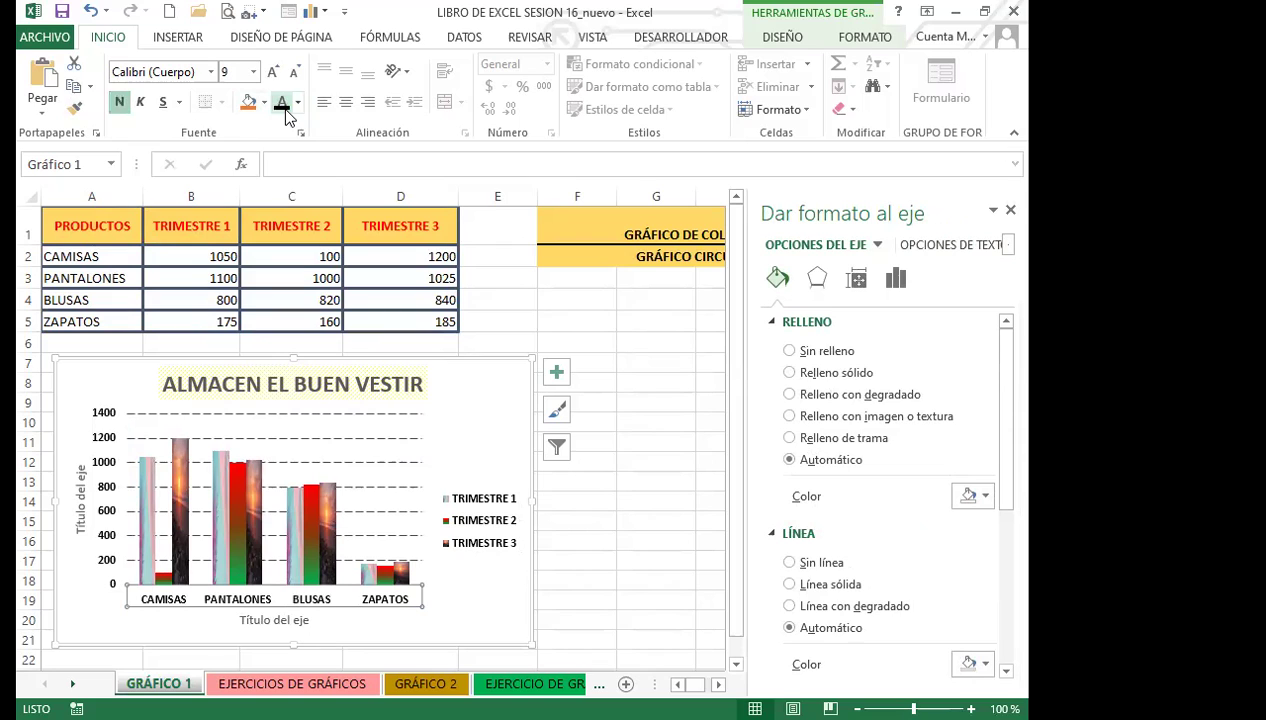
left_click(333, 632)
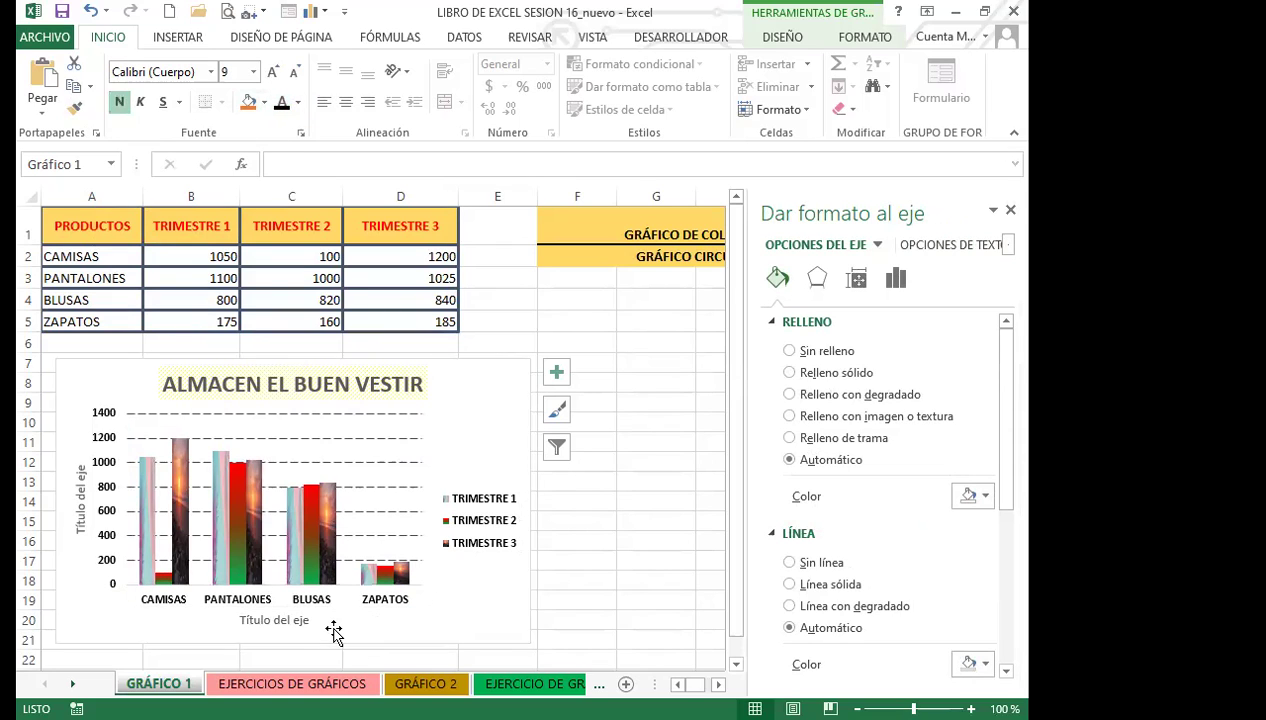
Replace the horizontal axis title with PRODUCTOS.
left_click(266, 621)
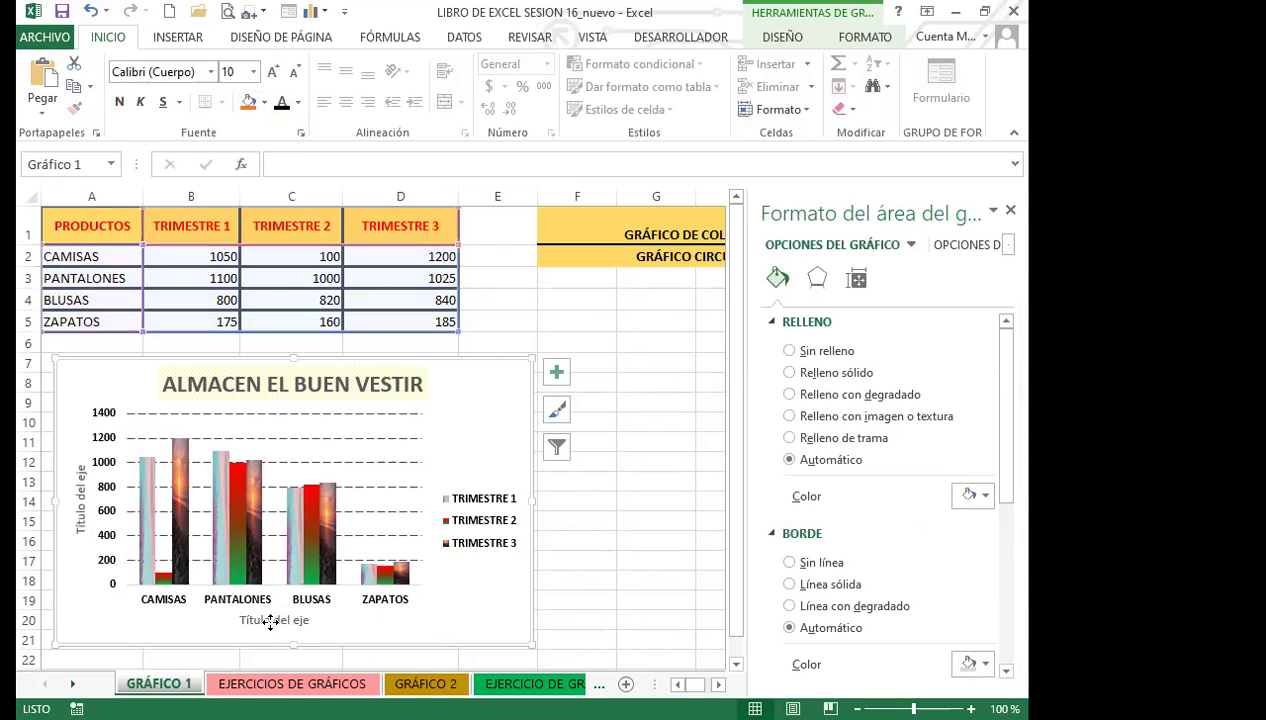
left_click_drag(243, 620, 312, 621)
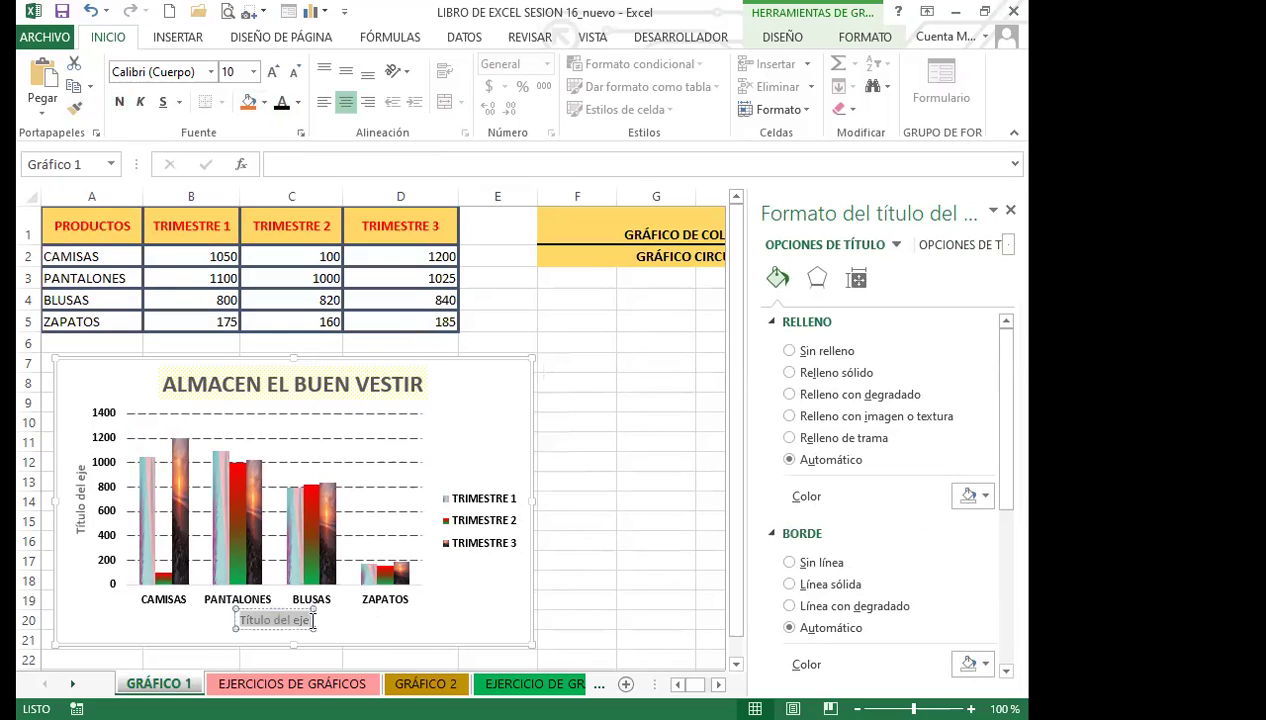
type("PRODUCTOS")
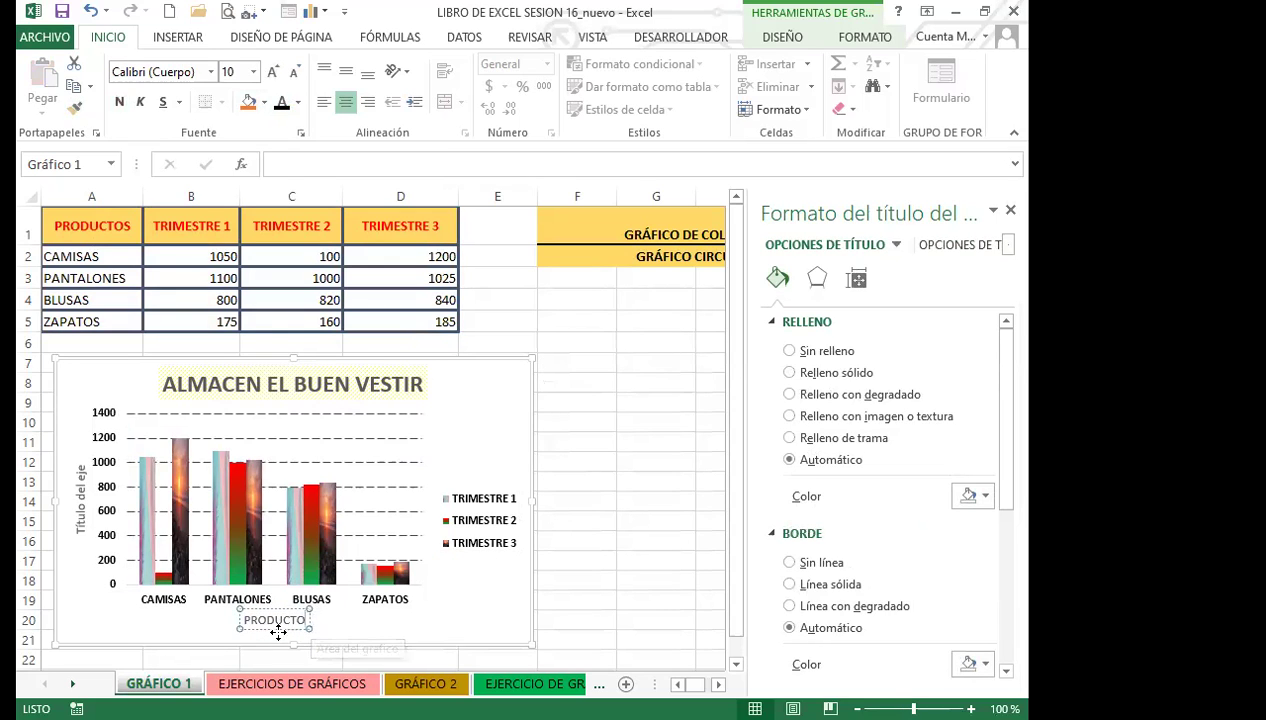
Make the horizontal axis title bold and black.
key("Escape")
left_click(119, 102)
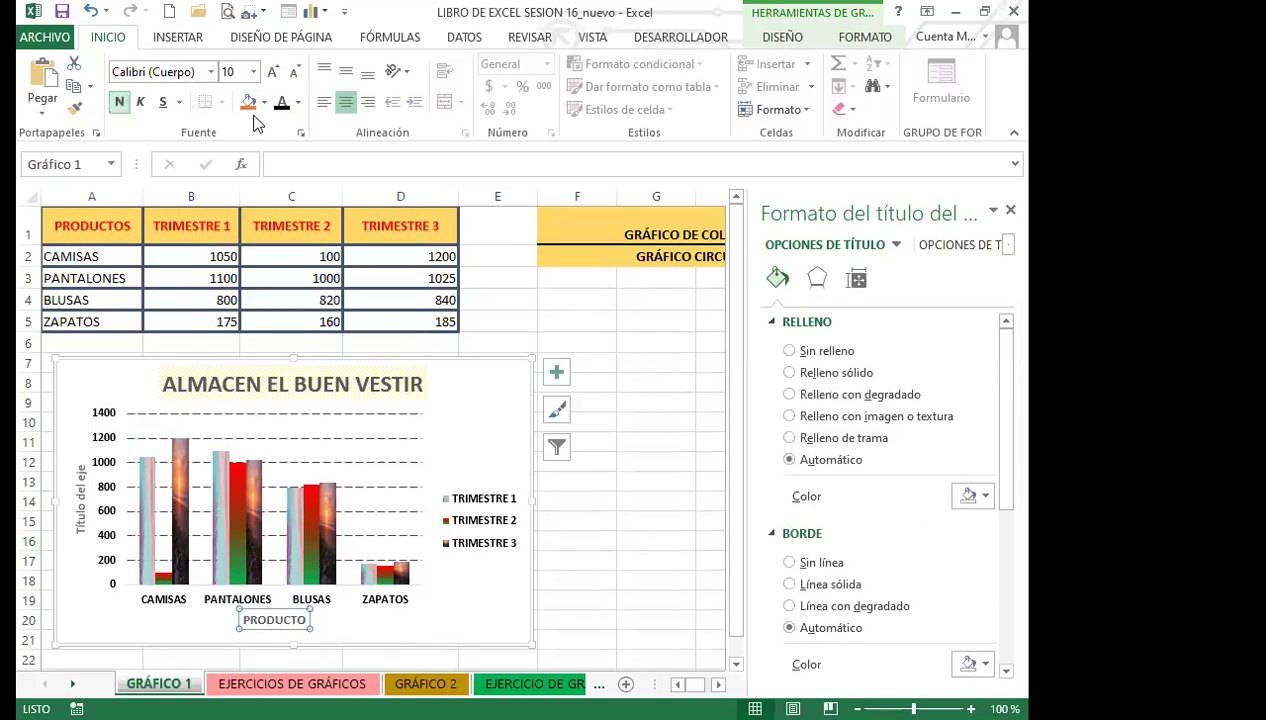
Replace the vertical axis title with TRIMESTRE and make it bold and black.
left_click(79, 487)
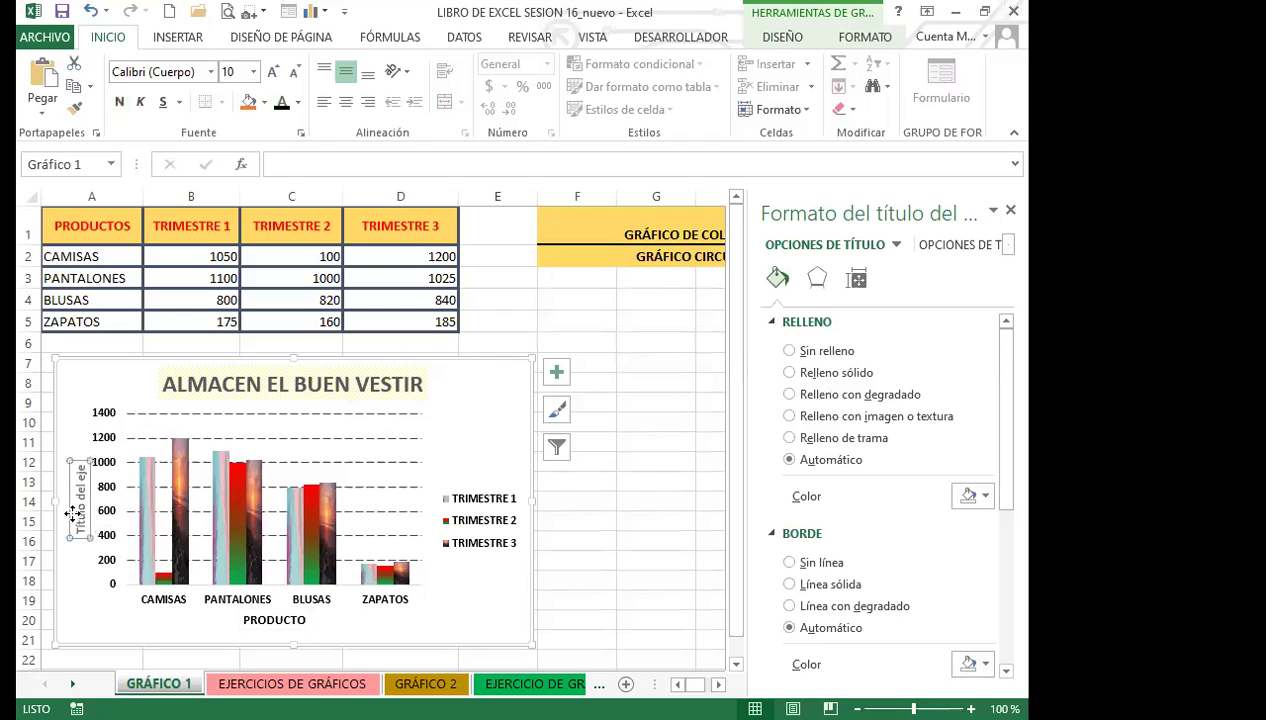
left_click(80, 492)
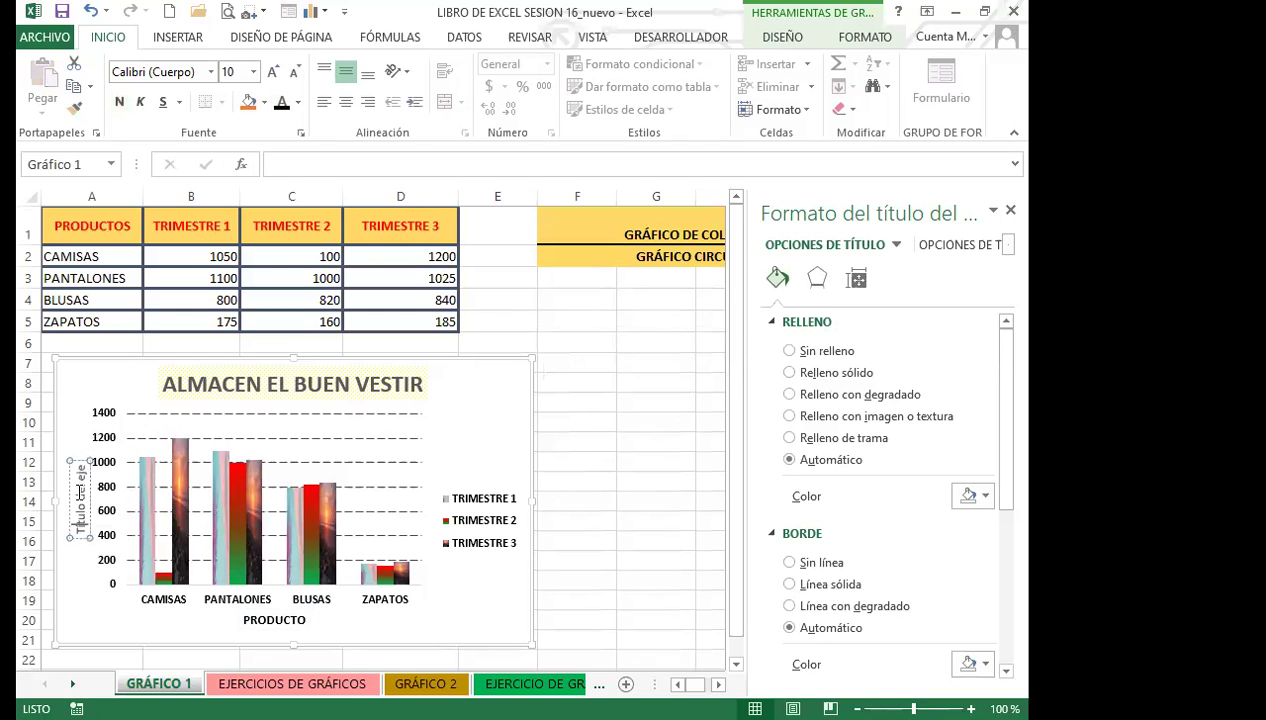
key("Delete")
key("Delete")
key("Delete")
key("Delete")
key("Delete")
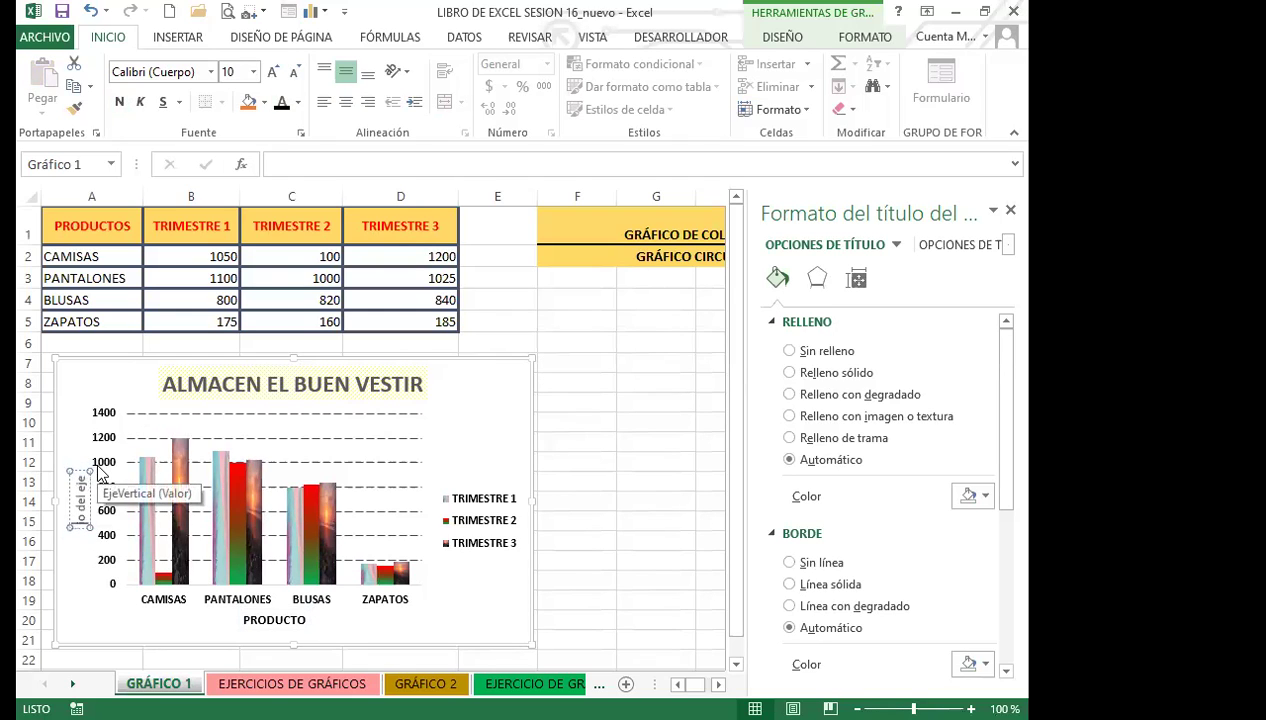
key("Delete")
key("Delete")
key("Delete")
key("Delete")
key("Delete")
key("Delete")
key("Delete")
key("Delete")
key("Delete")
key("Delete")
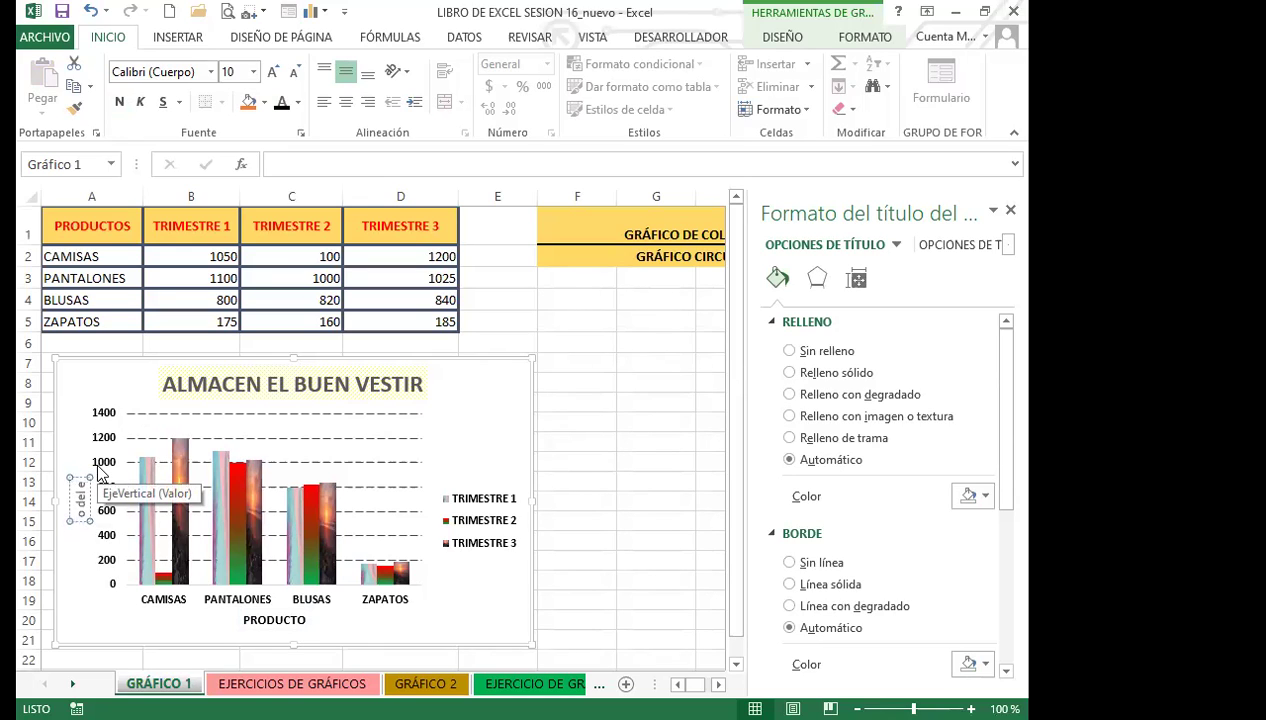
key("Delete")
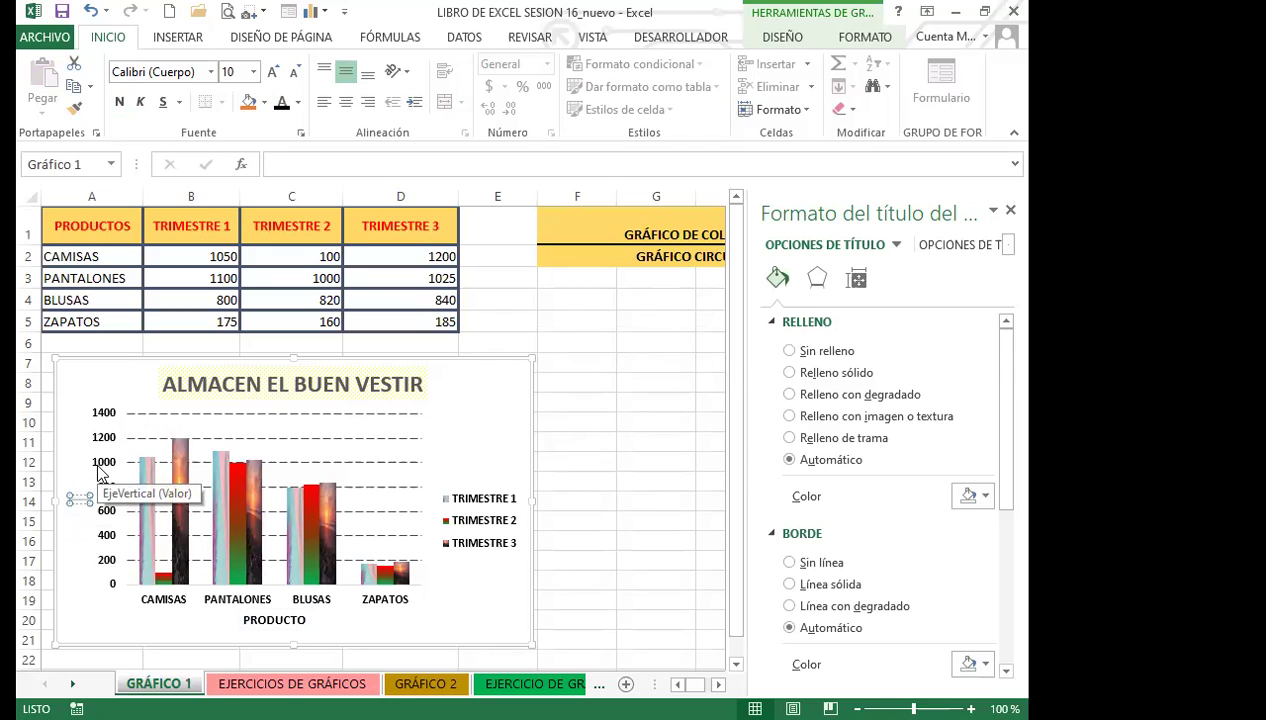
type("TRIMESTRES")
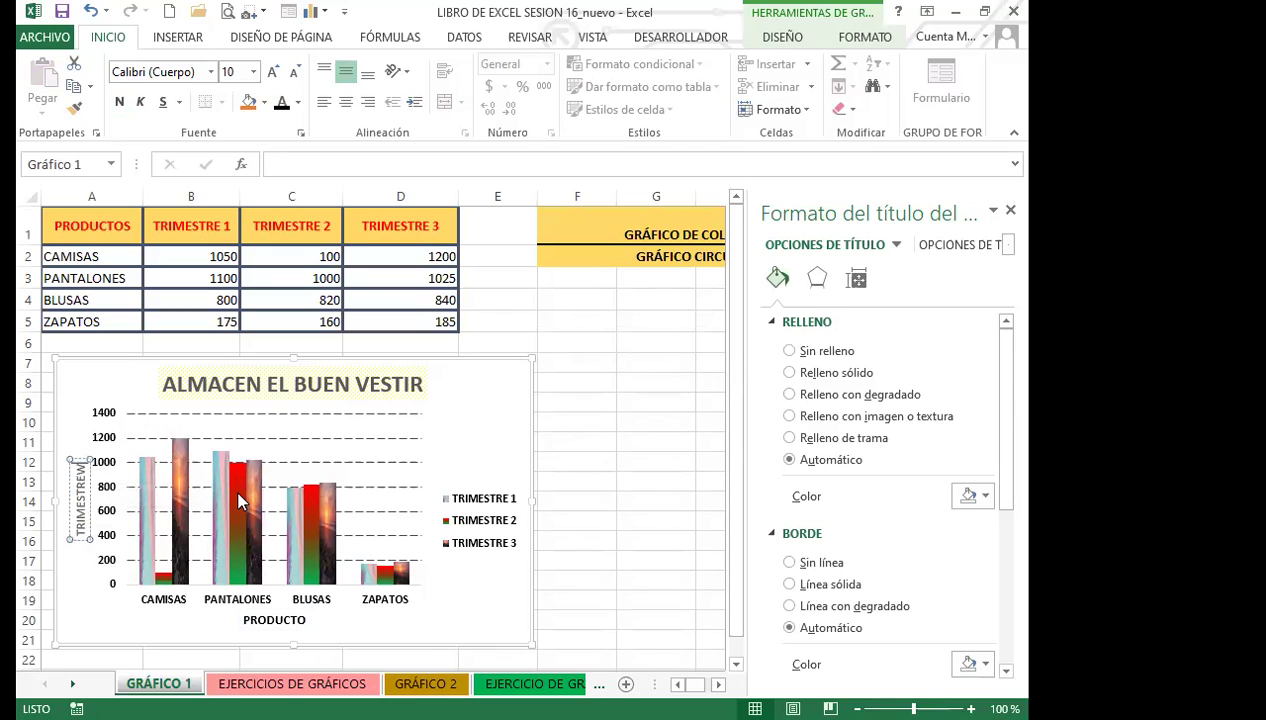
key("BackSpace")
left_click(119, 102)
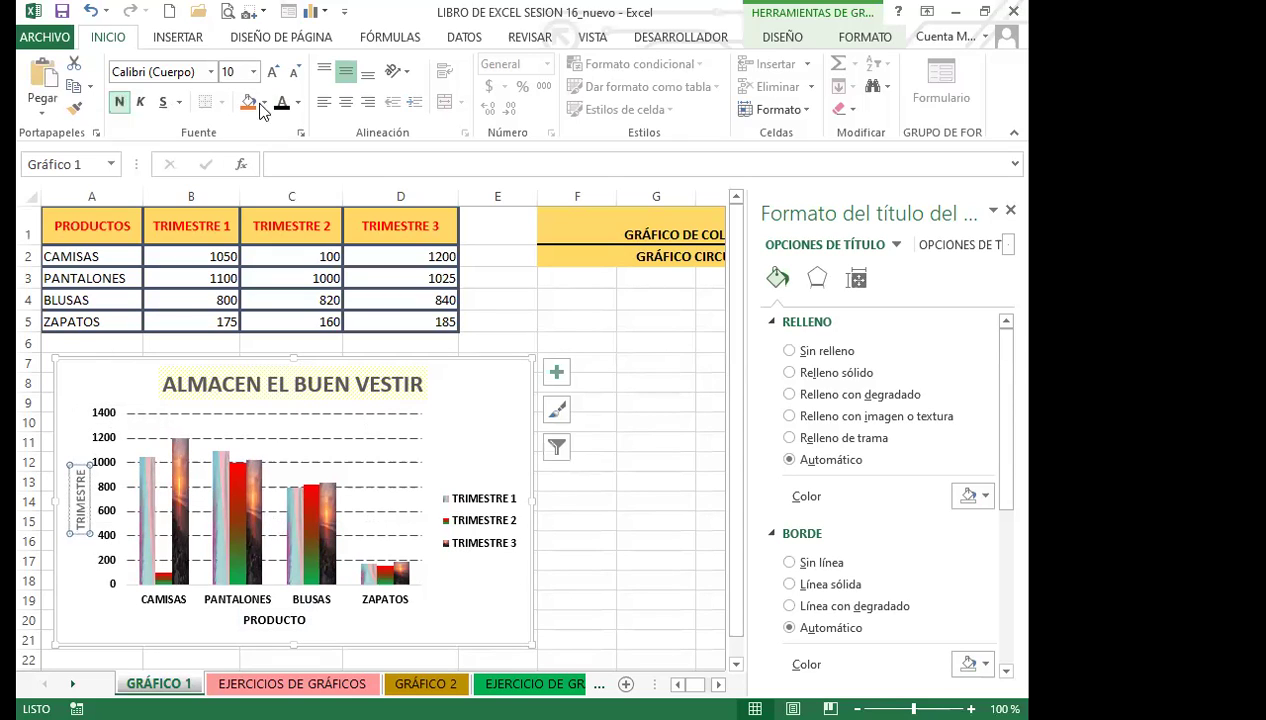
Switch the chart area's fill to a picture or texture fill.
left_click(482, 427)
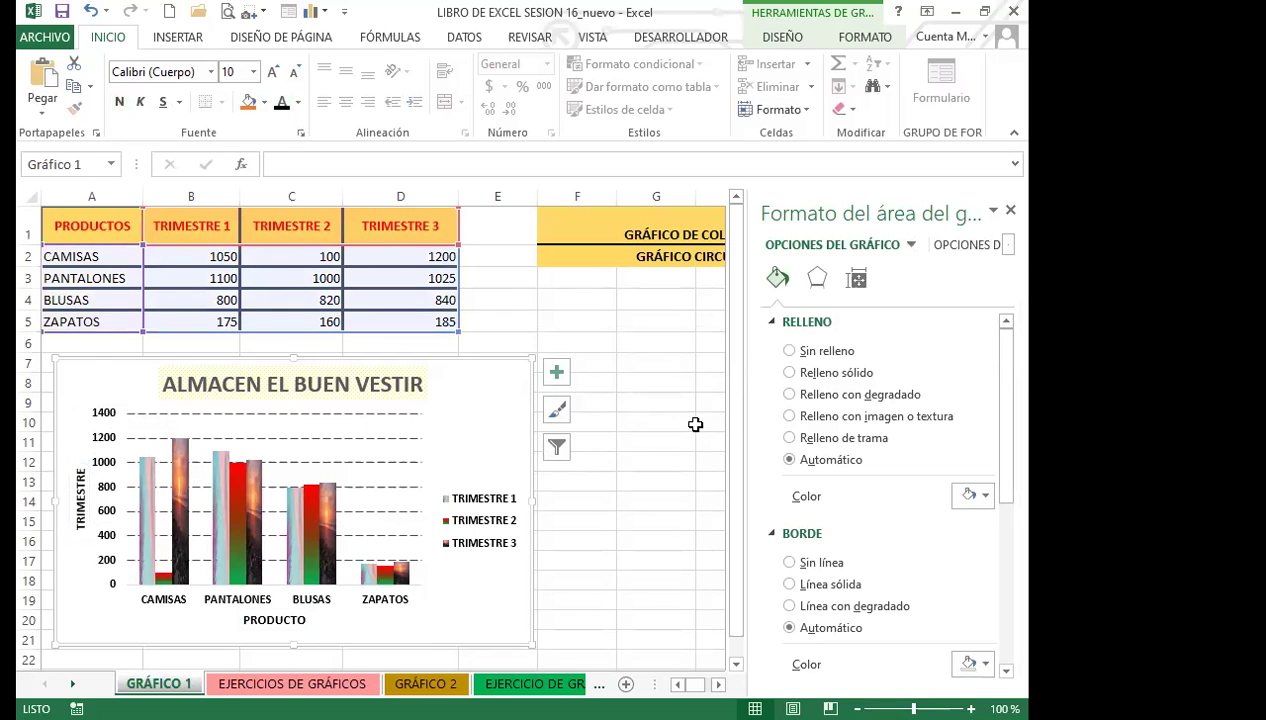
left_click(790, 416)
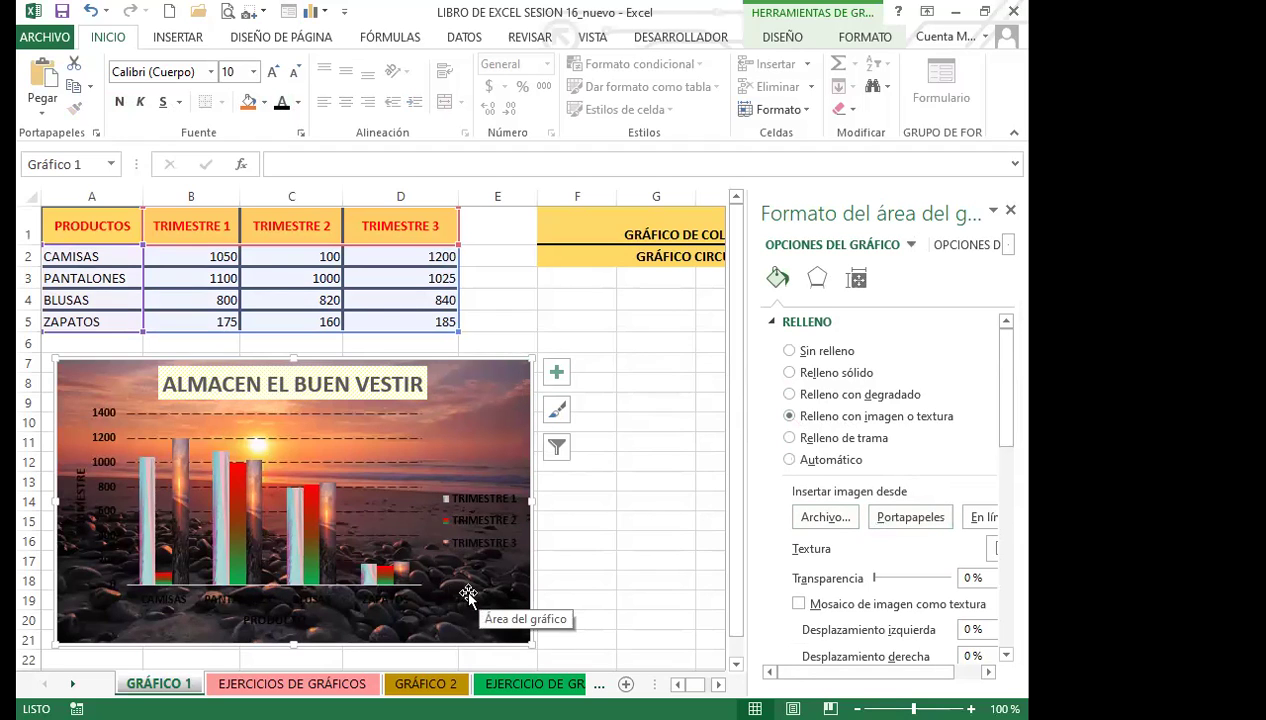
Search Bing images for COLORES and use the picture of hanging coloured balls as the chart area background.
left_click(981, 518)
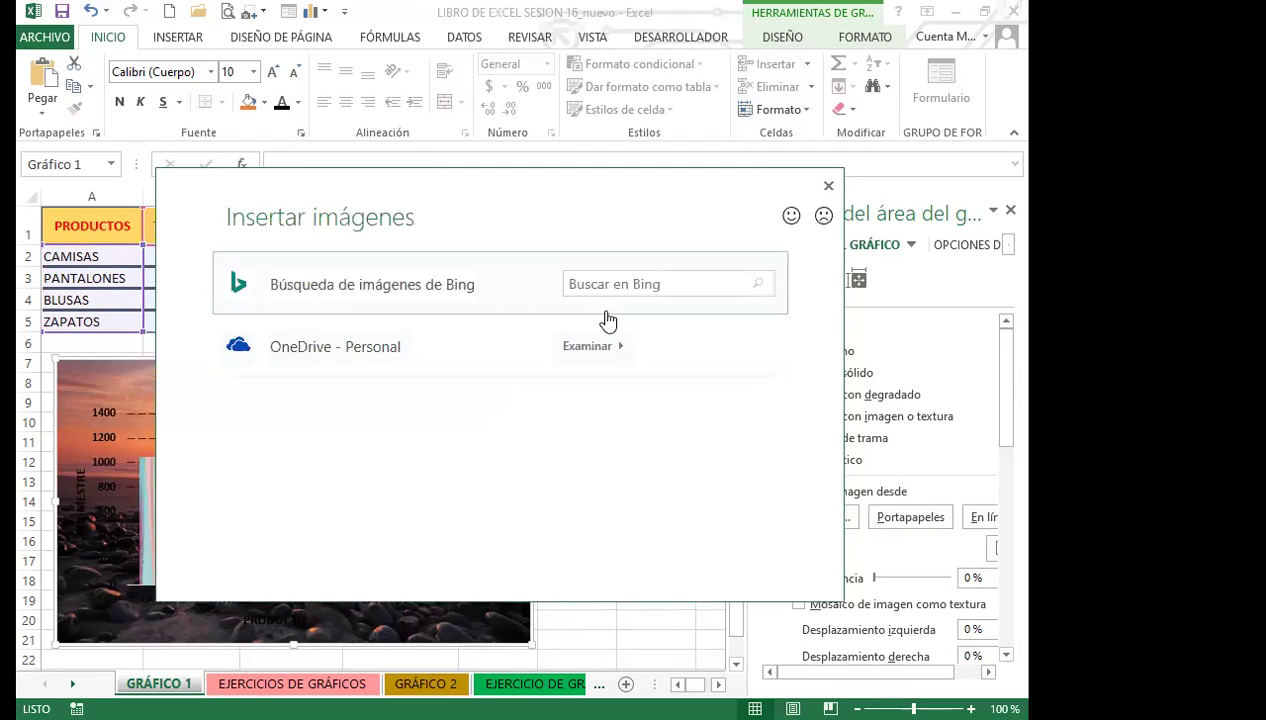
type("COLORES")
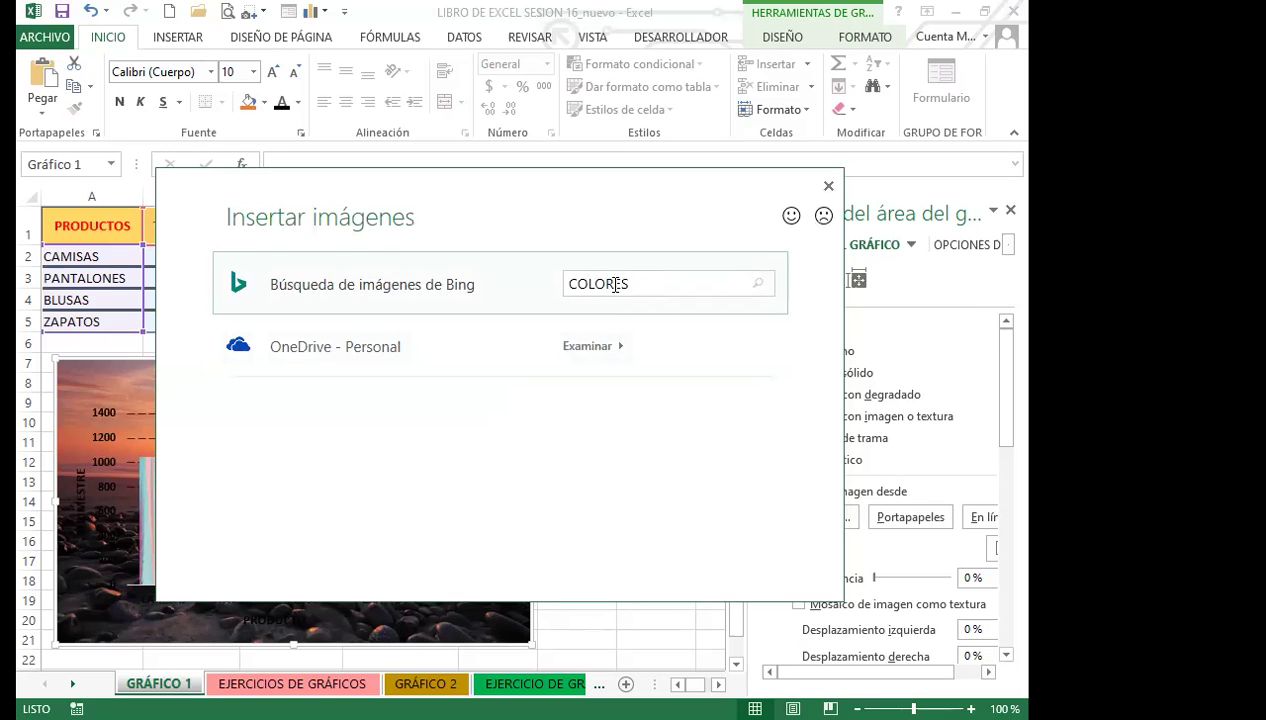
key("Return")
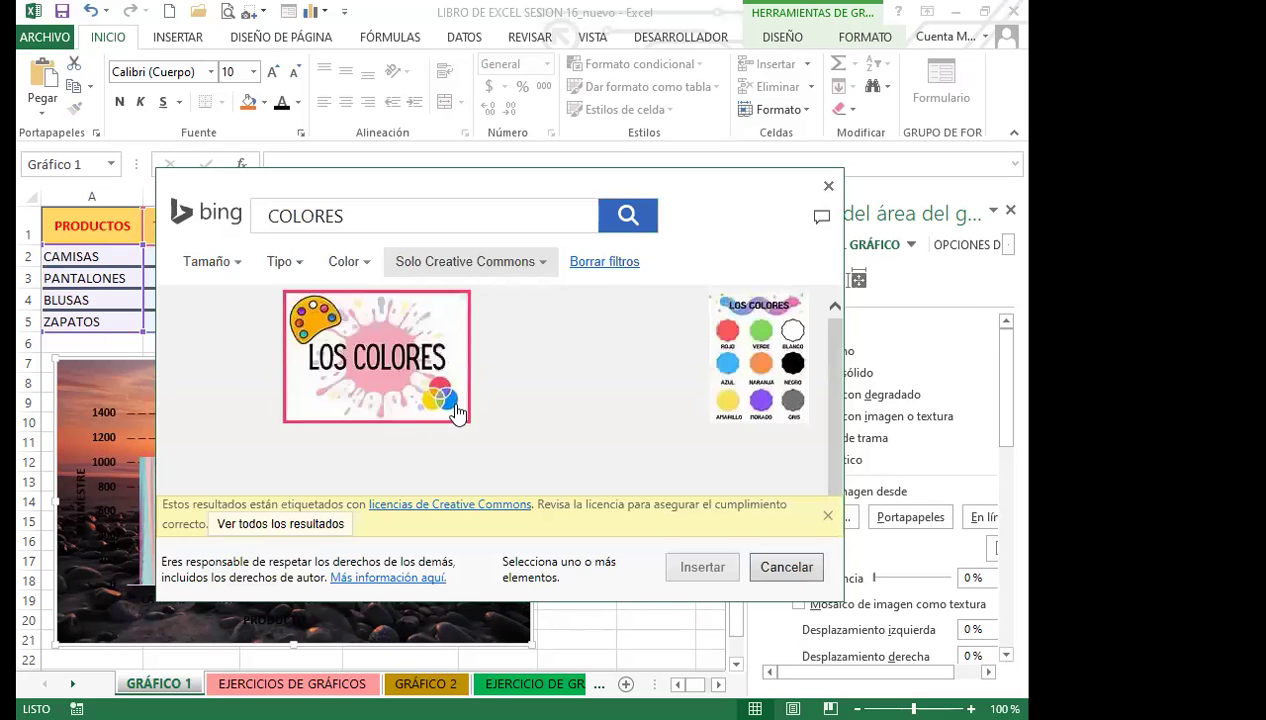
scroll(398, 425, "down", 3)
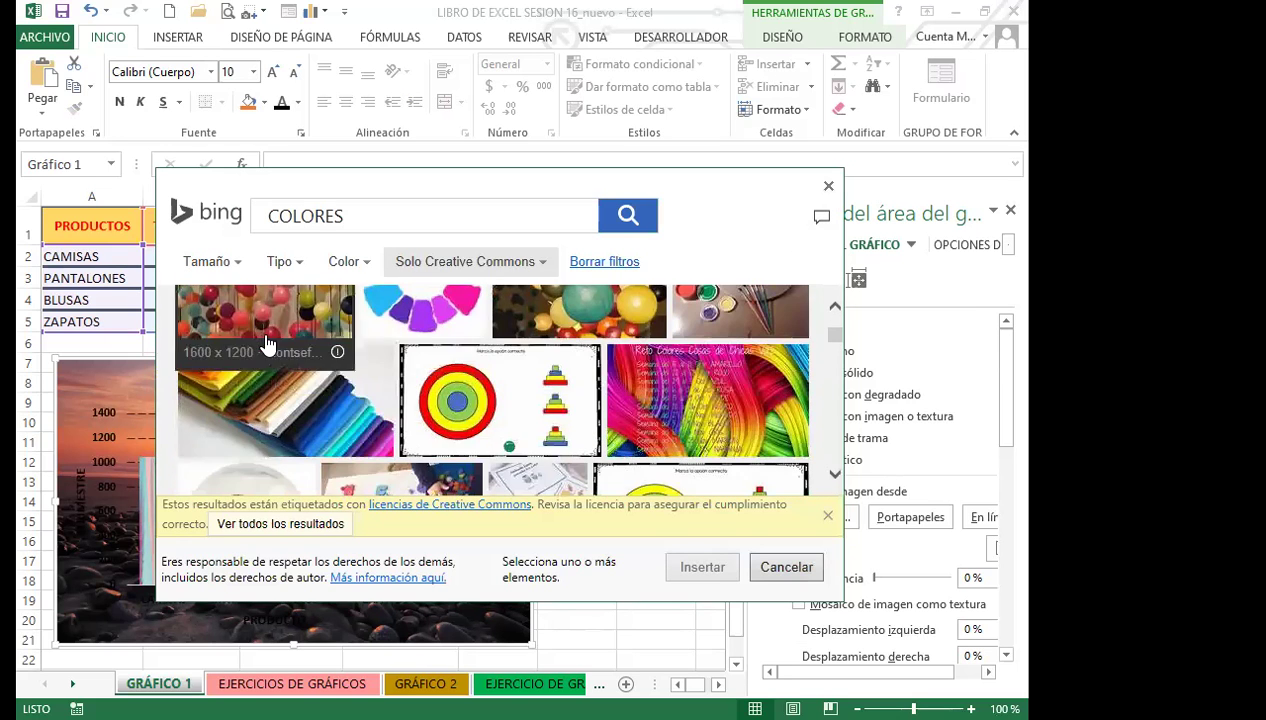
scroll(268, 345, "up", 1)
left_click(265, 345)
left_click(678, 567)
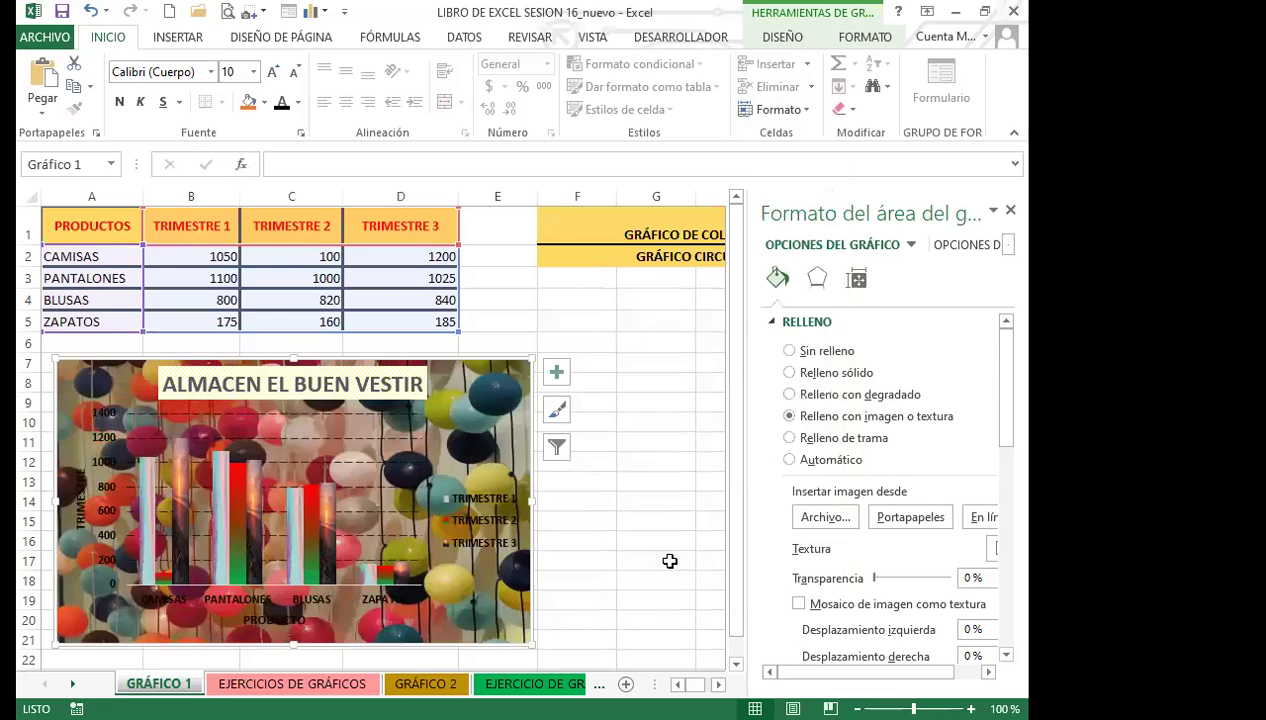
Try filling the TRIMESTRE 3 series with the IMAGEN 3 picture file from disk, and undo that change.
left_click(452, 498)
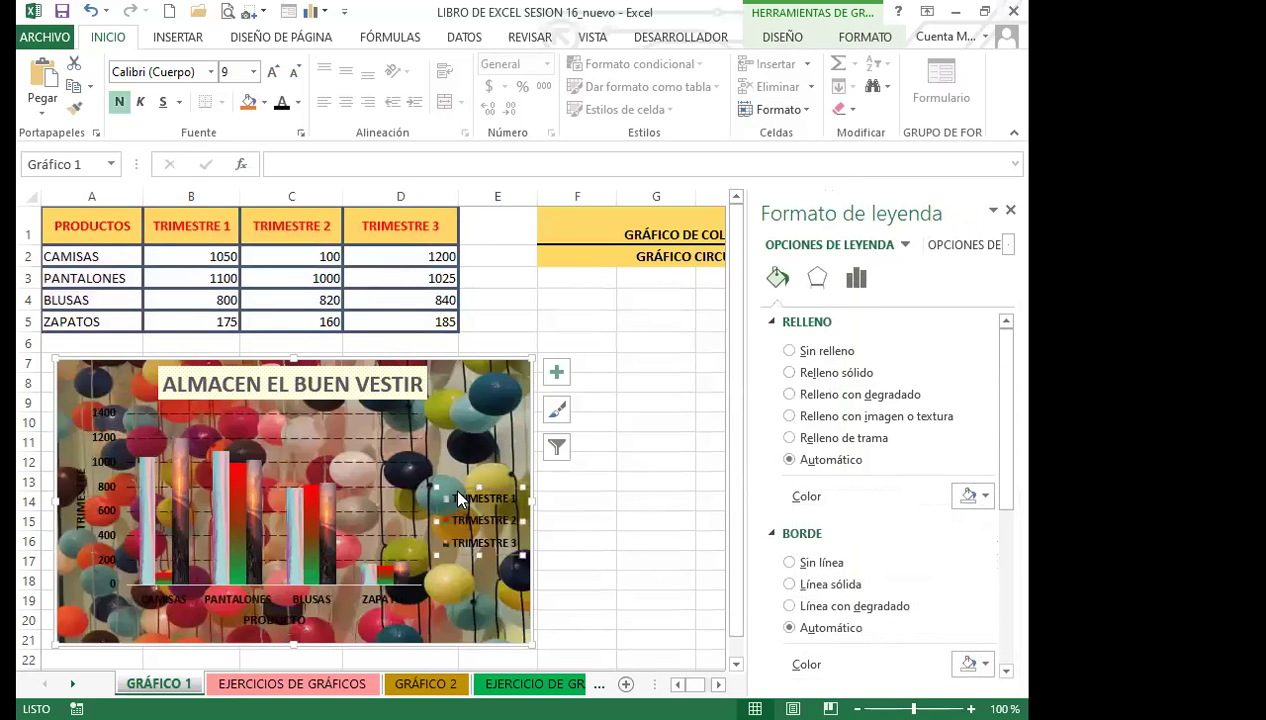
left_click(460, 500)
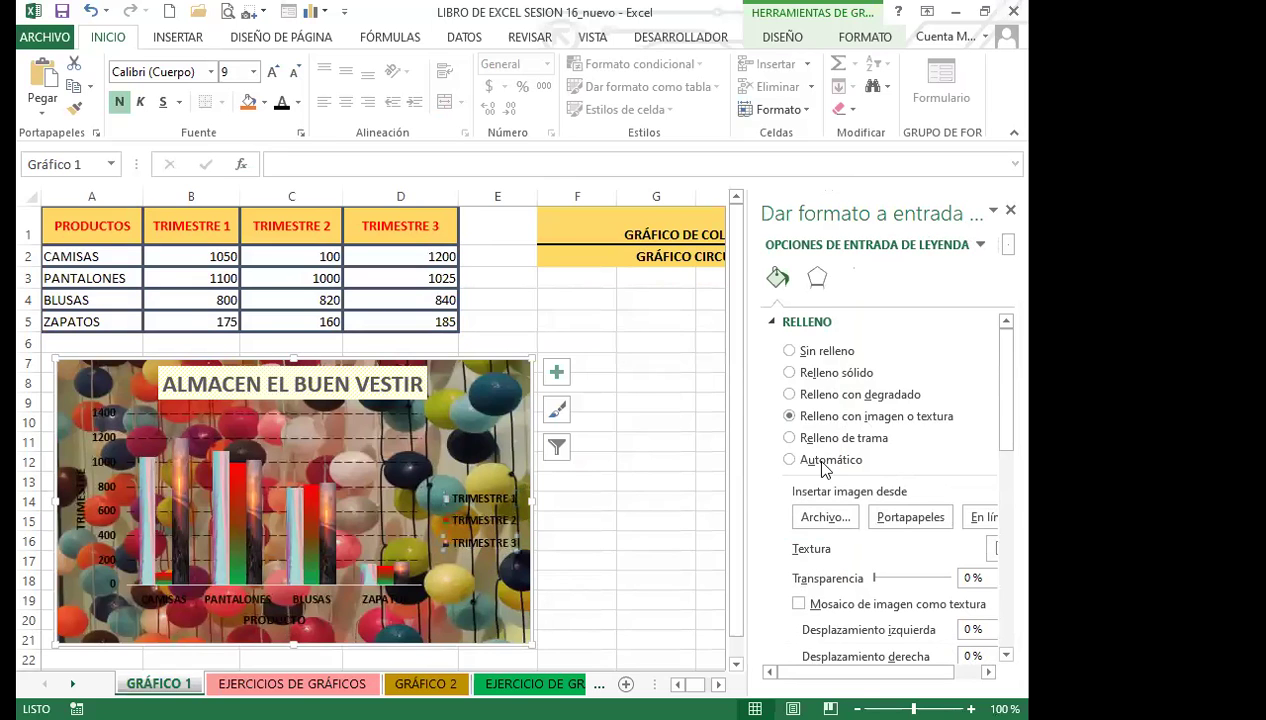
left_click(985, 520)
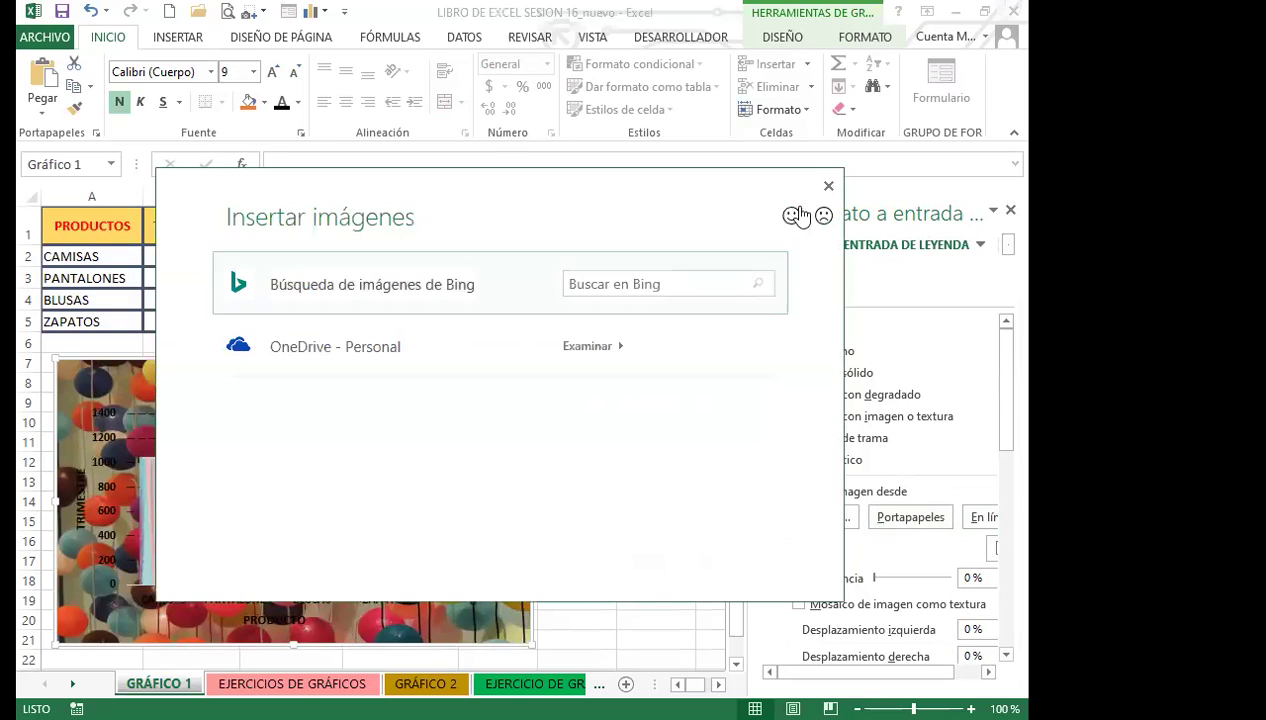
left_click(825, 182)
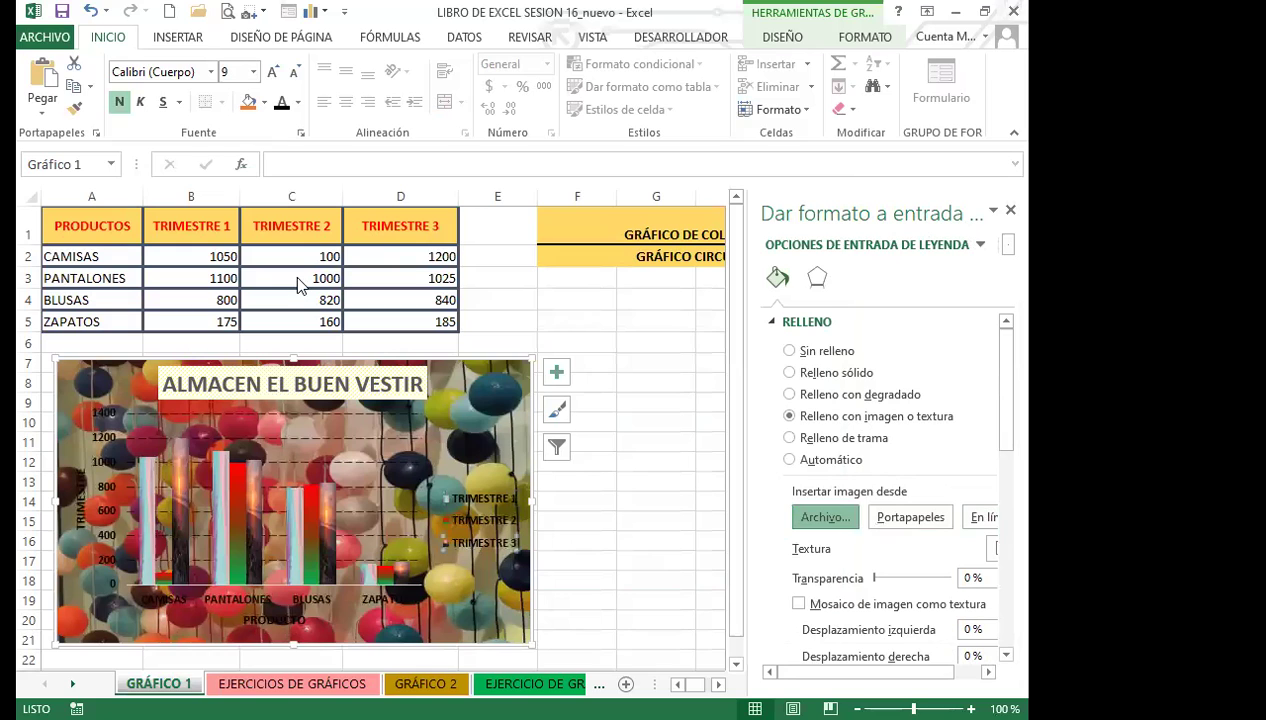
key("Return")
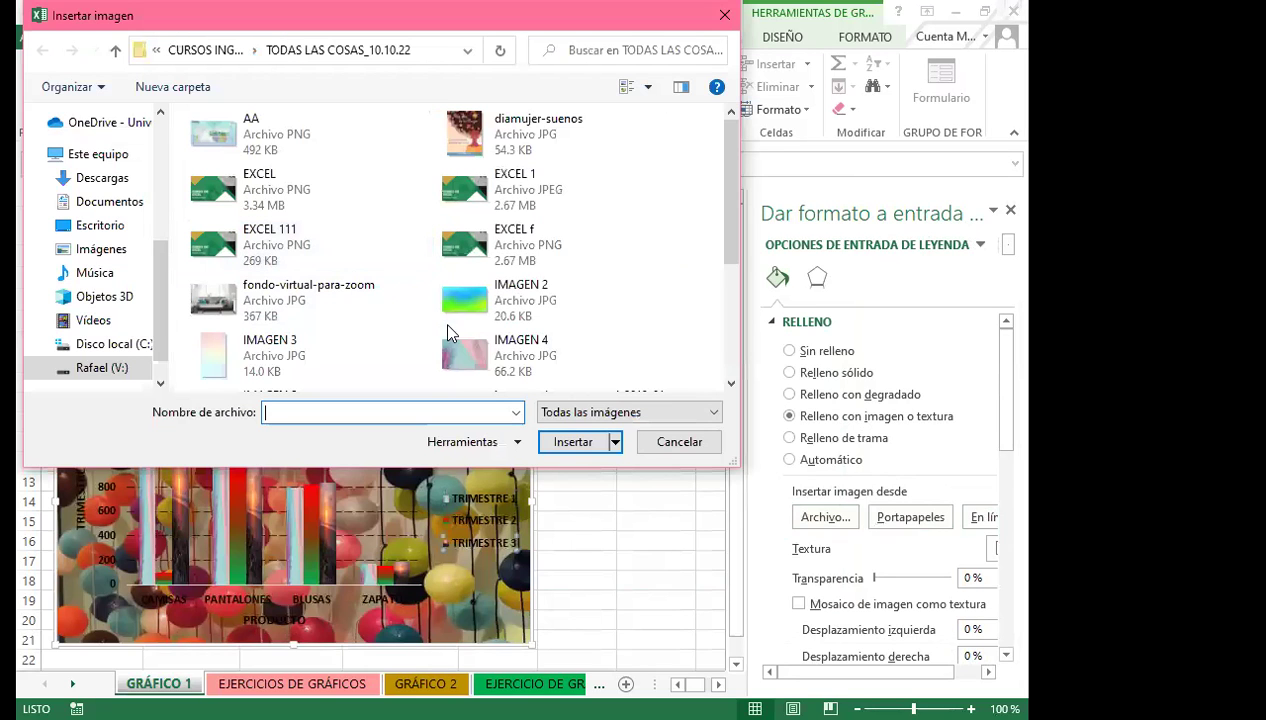
left_click(222, 362)
left_click(566, 443)
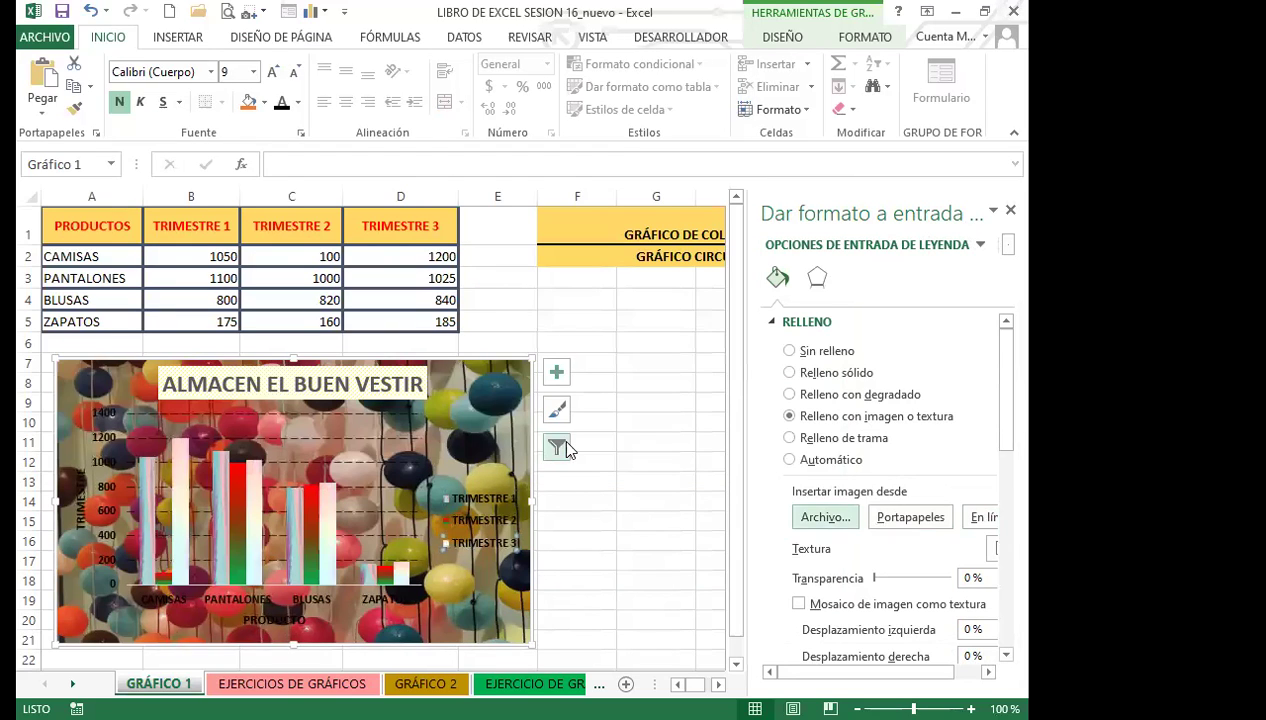
left_click(474, 453)
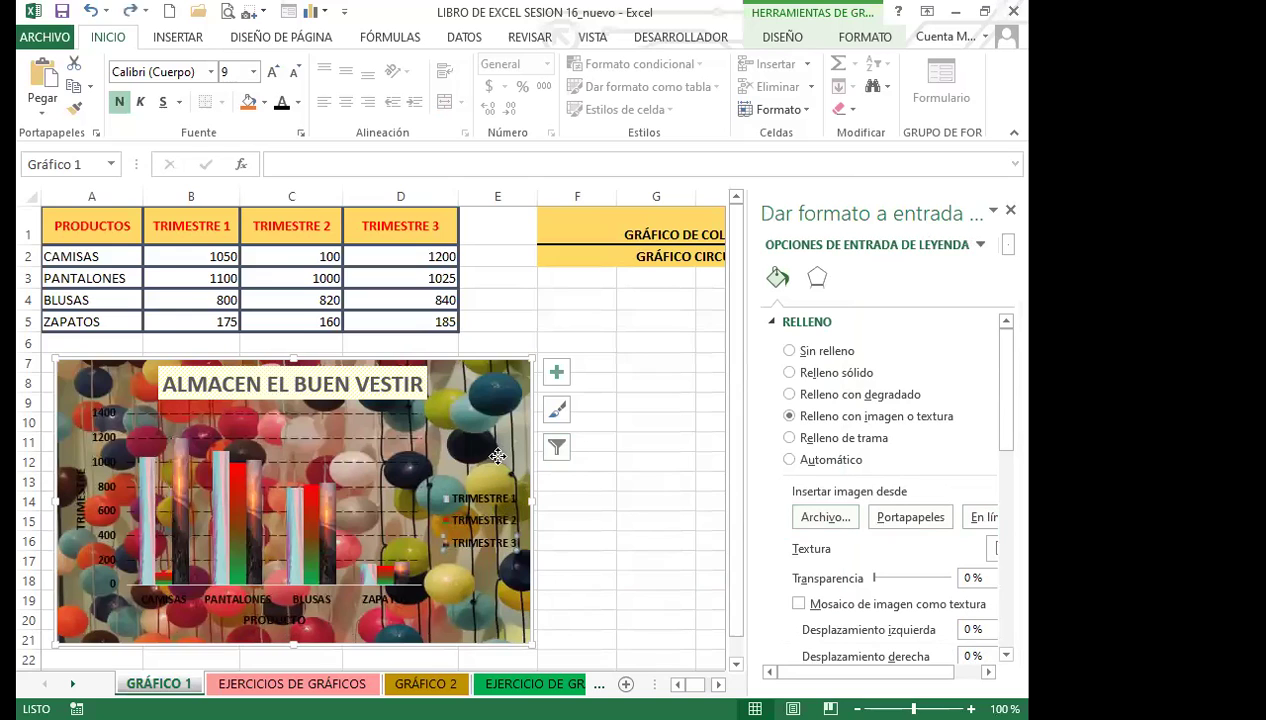
Fill the chart area background with the picture file IMAGEN 3.
left_click(497, 456)
left_click(824, 516)
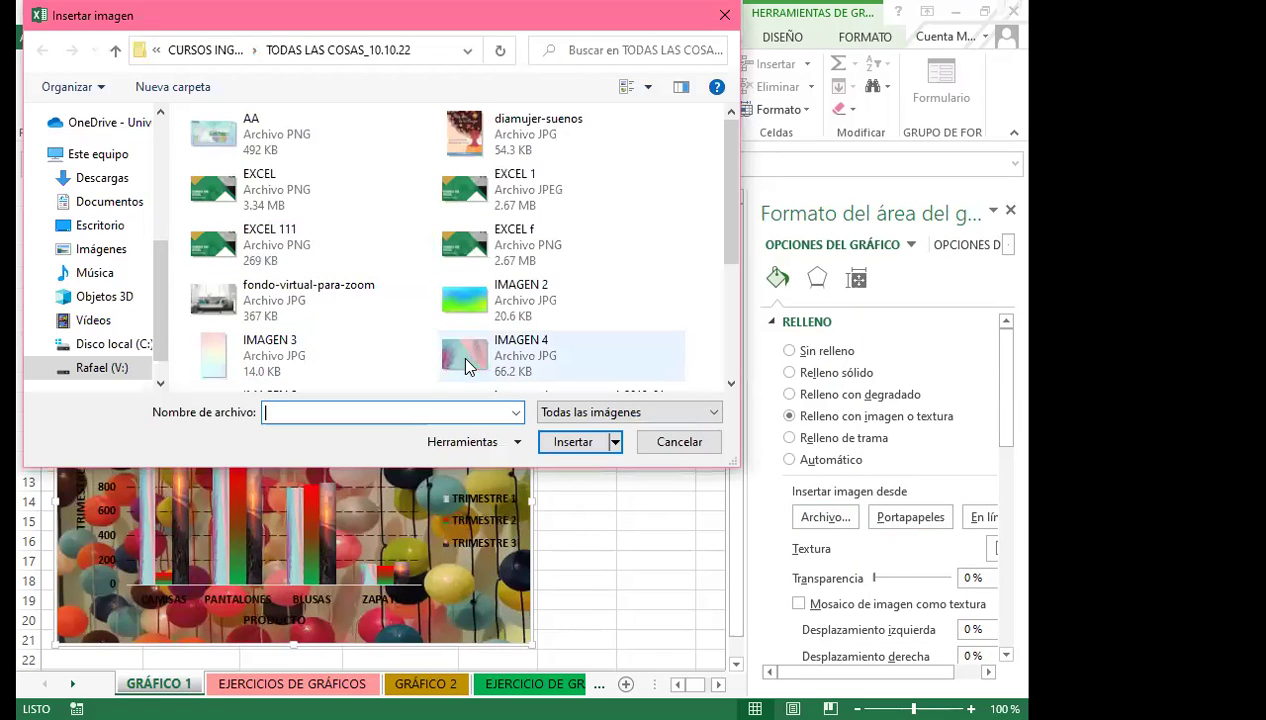
left_click(226, 359)
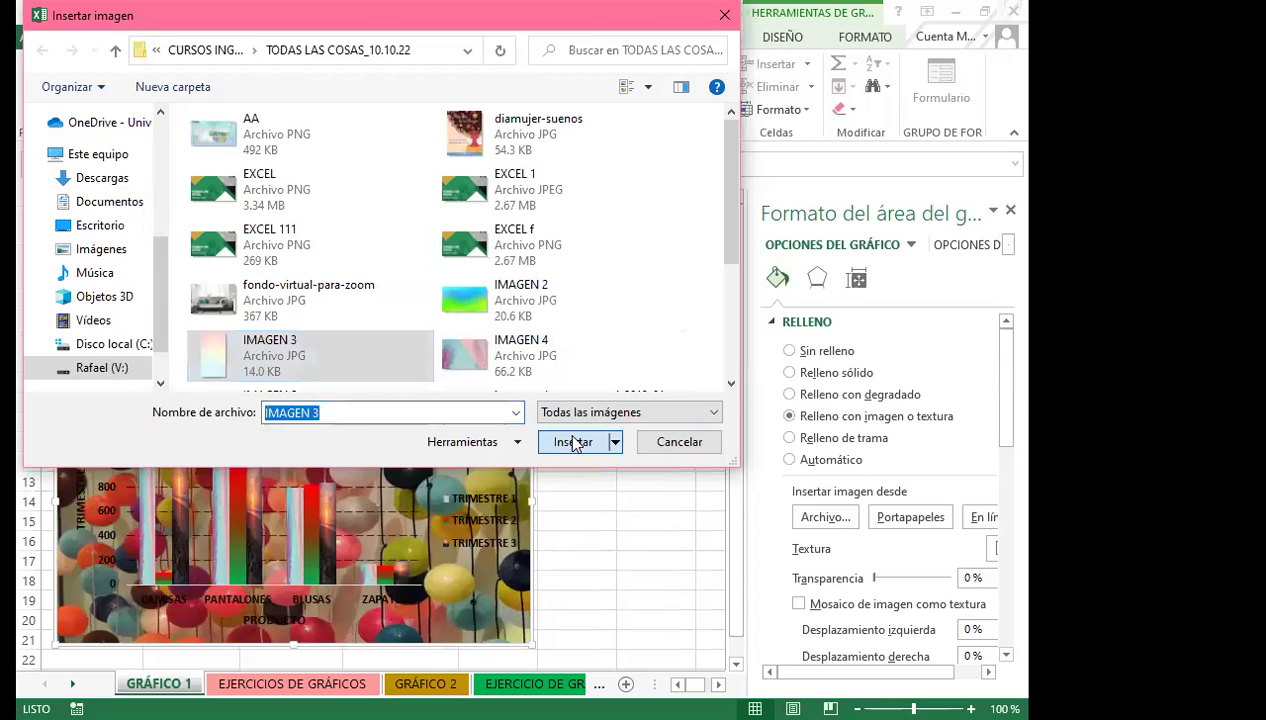
left_click(575, 444)
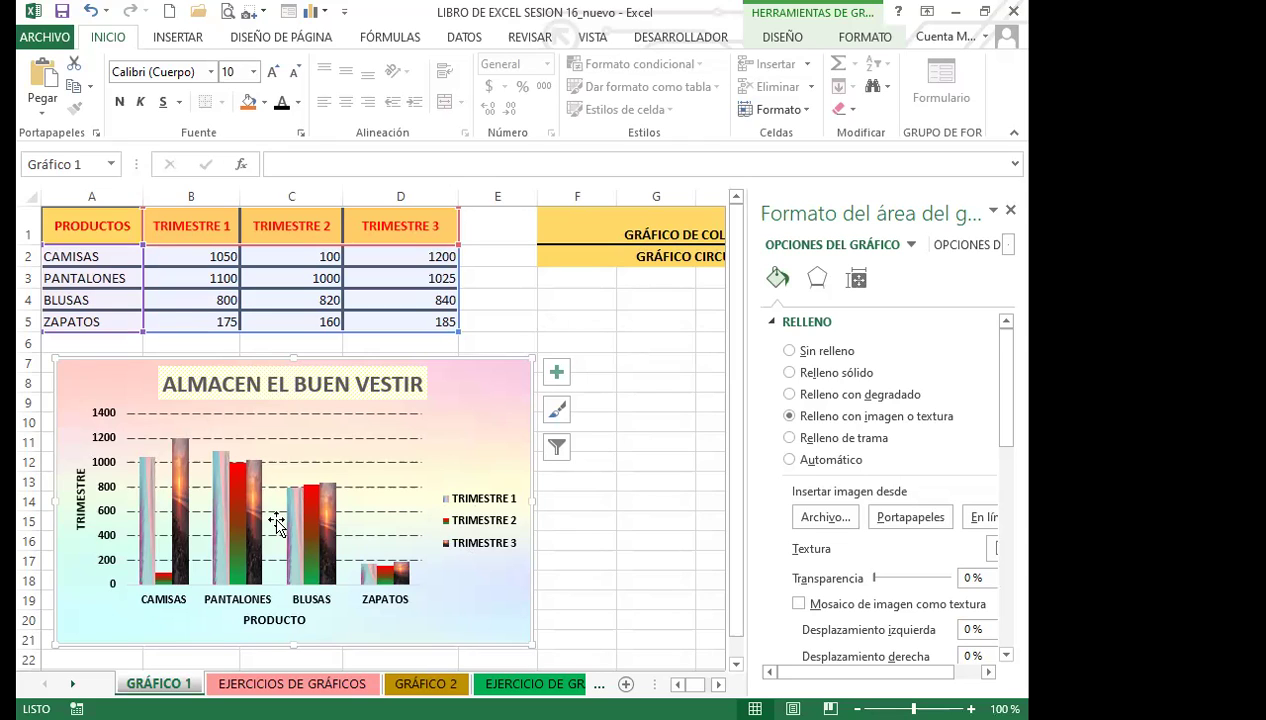
Increase the chart legend's font size to 10.5.
mouse_move(248, 541)
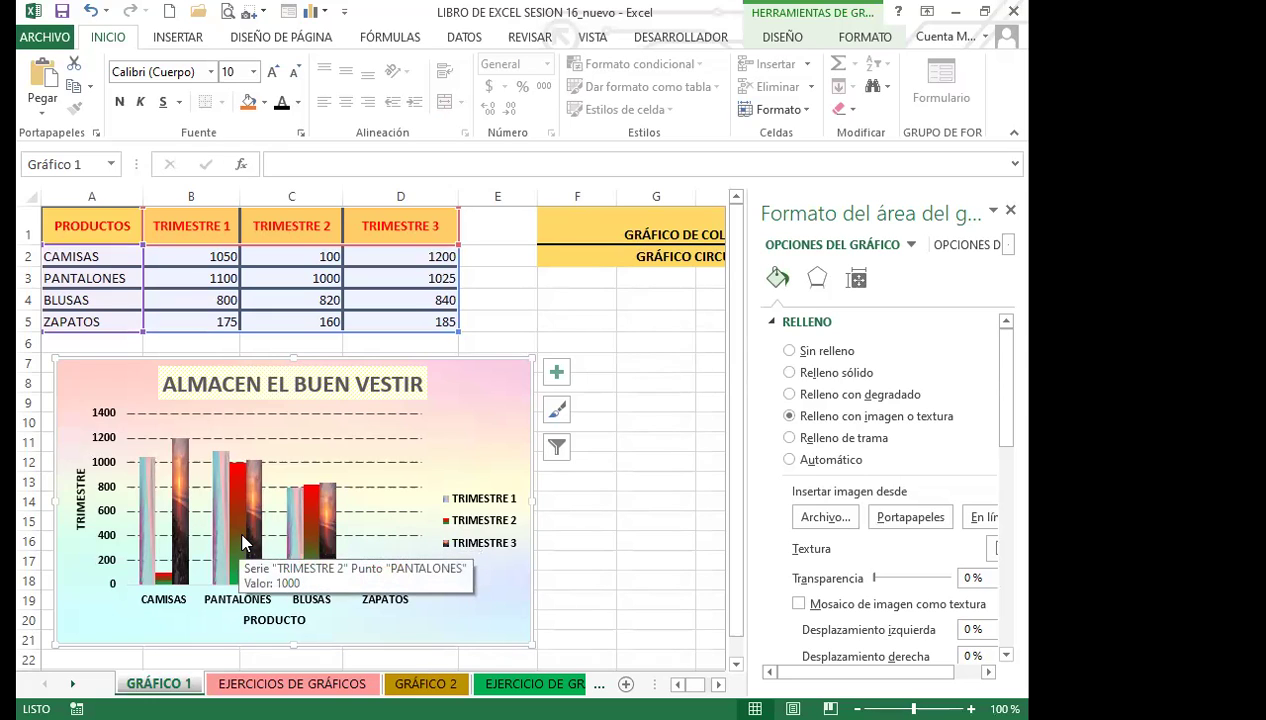
left_click(444, 505)
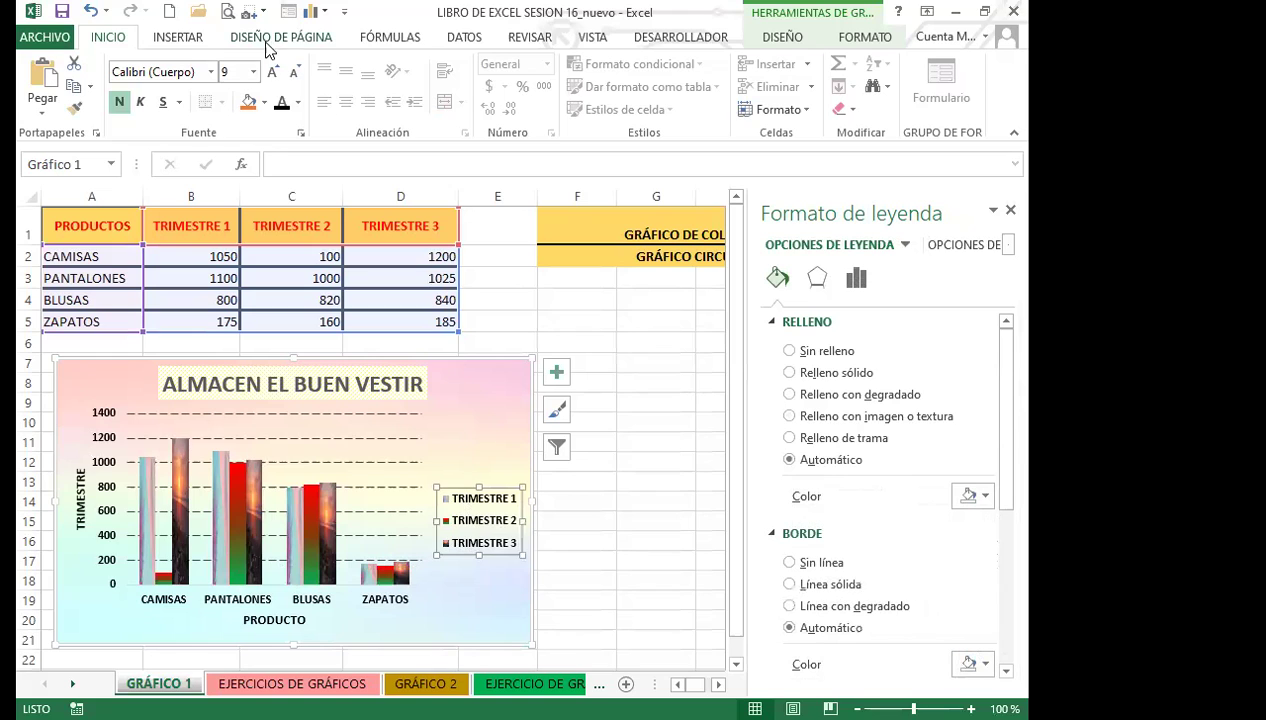
left_click(272, 72)
left_click(272, 72)
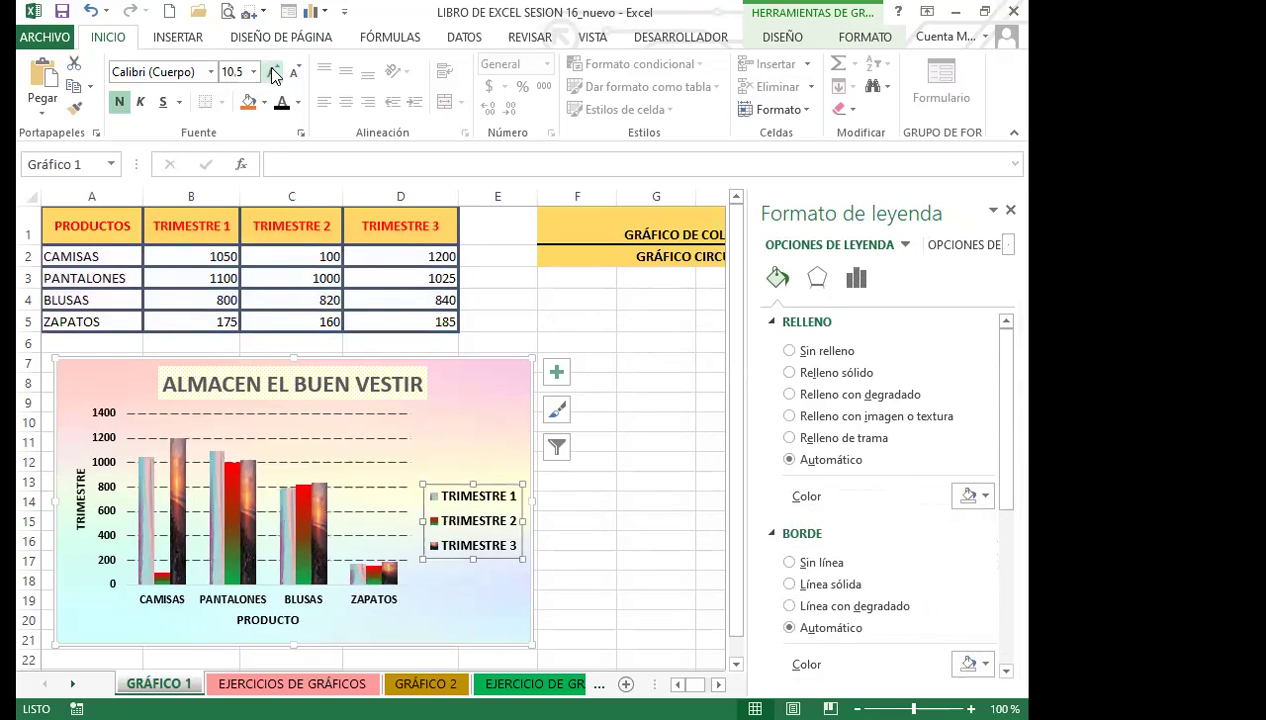
Enlarge the chart so it extends across column F and down to about row 23.
left_click_drag(535, 502, 606, 513)
scroll(339, 528, "down", 7)
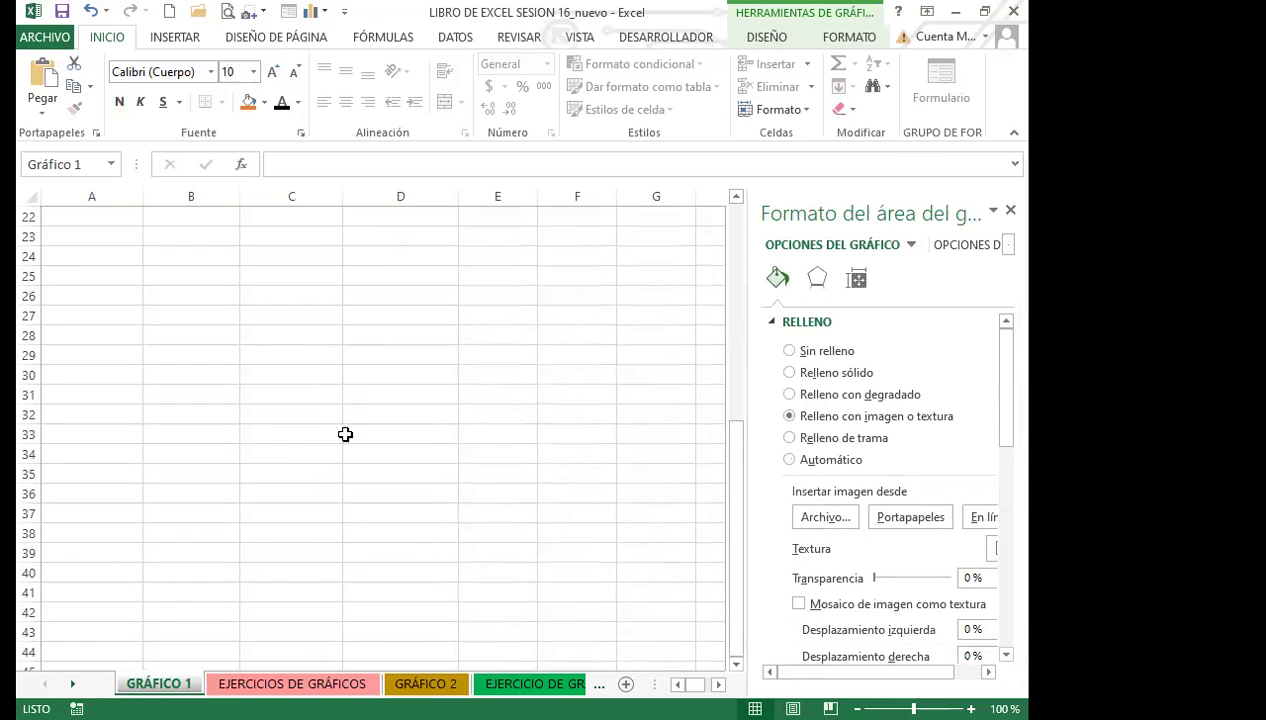
scroll(345, 434, "up", 4)
left_click_drag(331, 438, 341, 480)
Increase the chart legend's font size to 11.
left_click(528, 352)
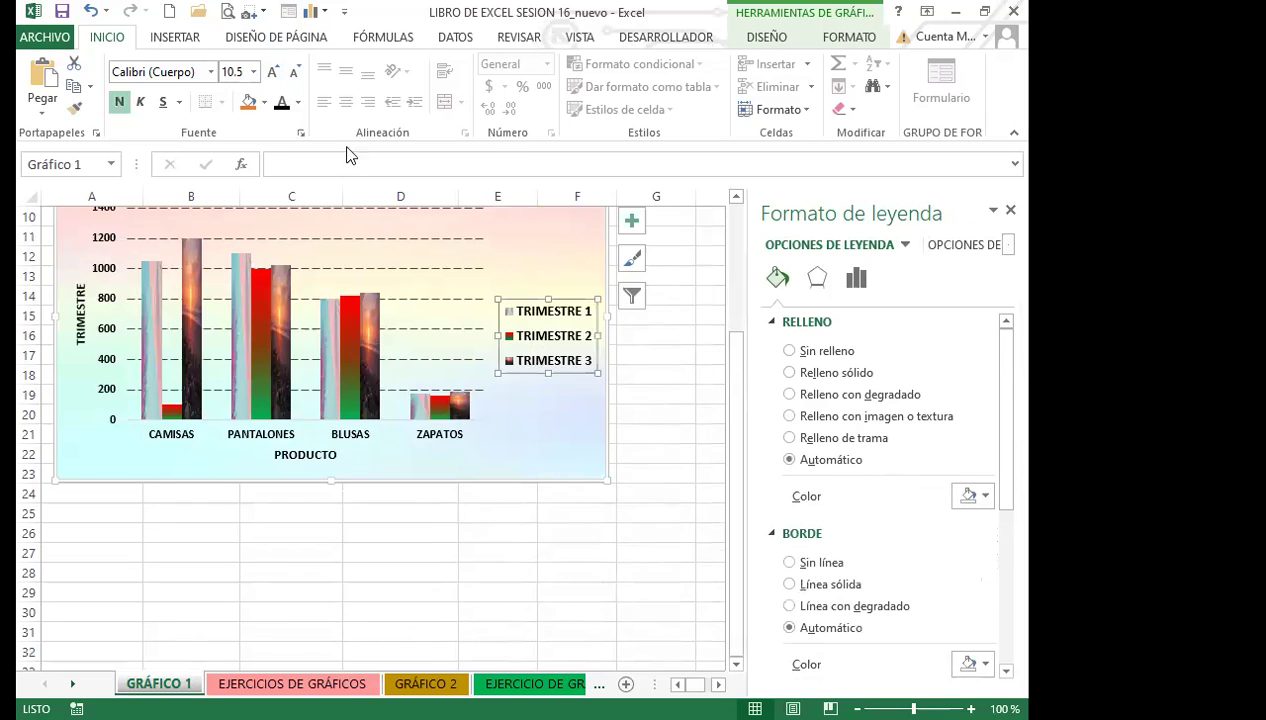
scroll(355, 250, "up", 3)
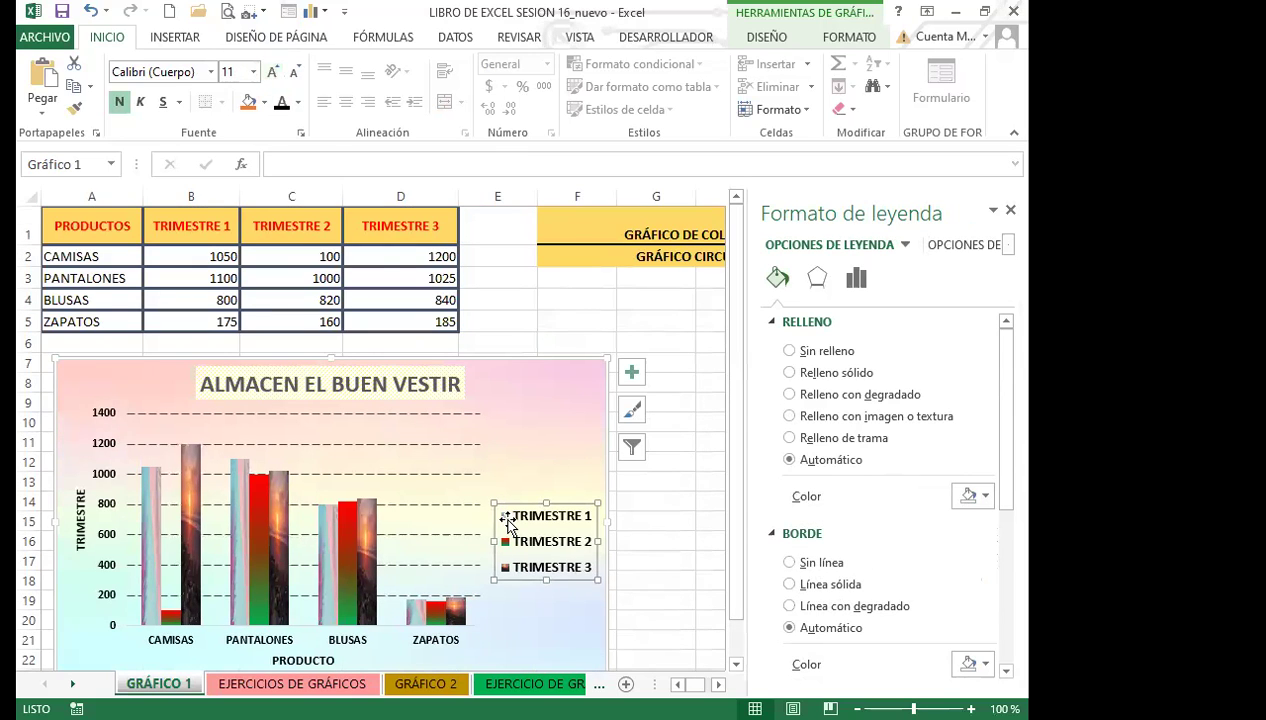
Set the picture fill transparency of the TRIMESTRE 1 legend entry to 7%.
left_click(507, 520)
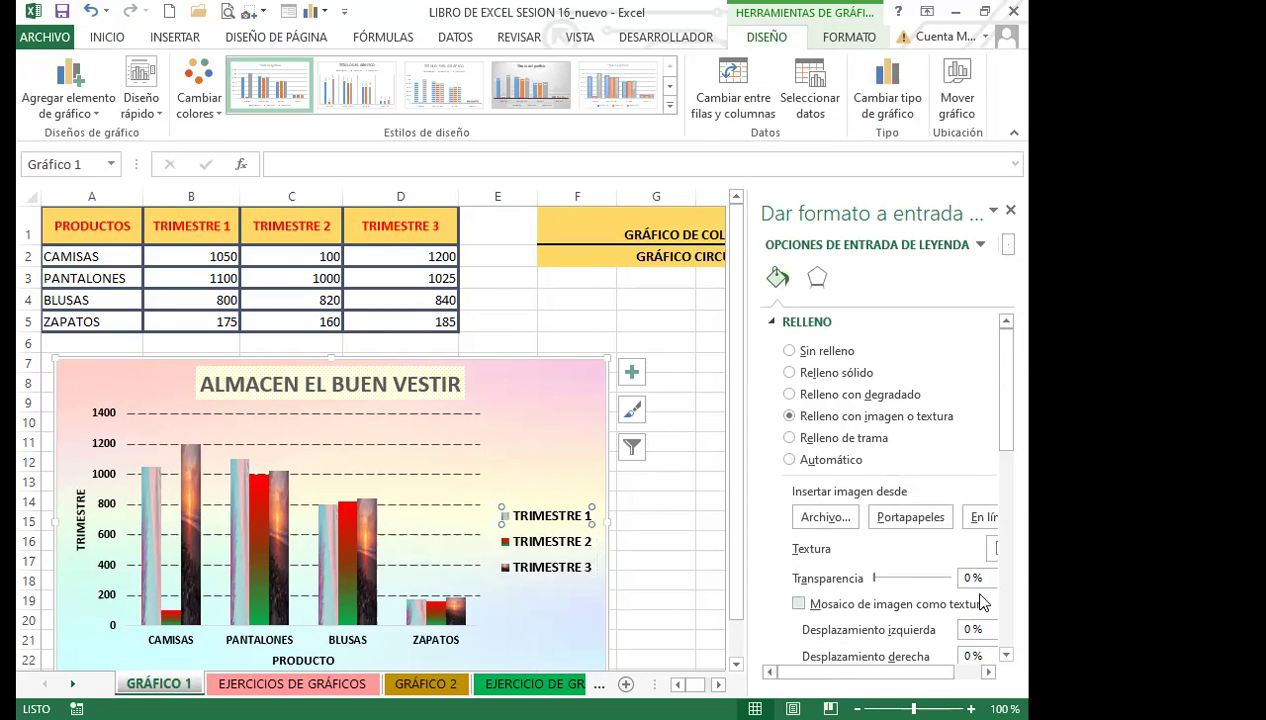
left_click(983, 671)
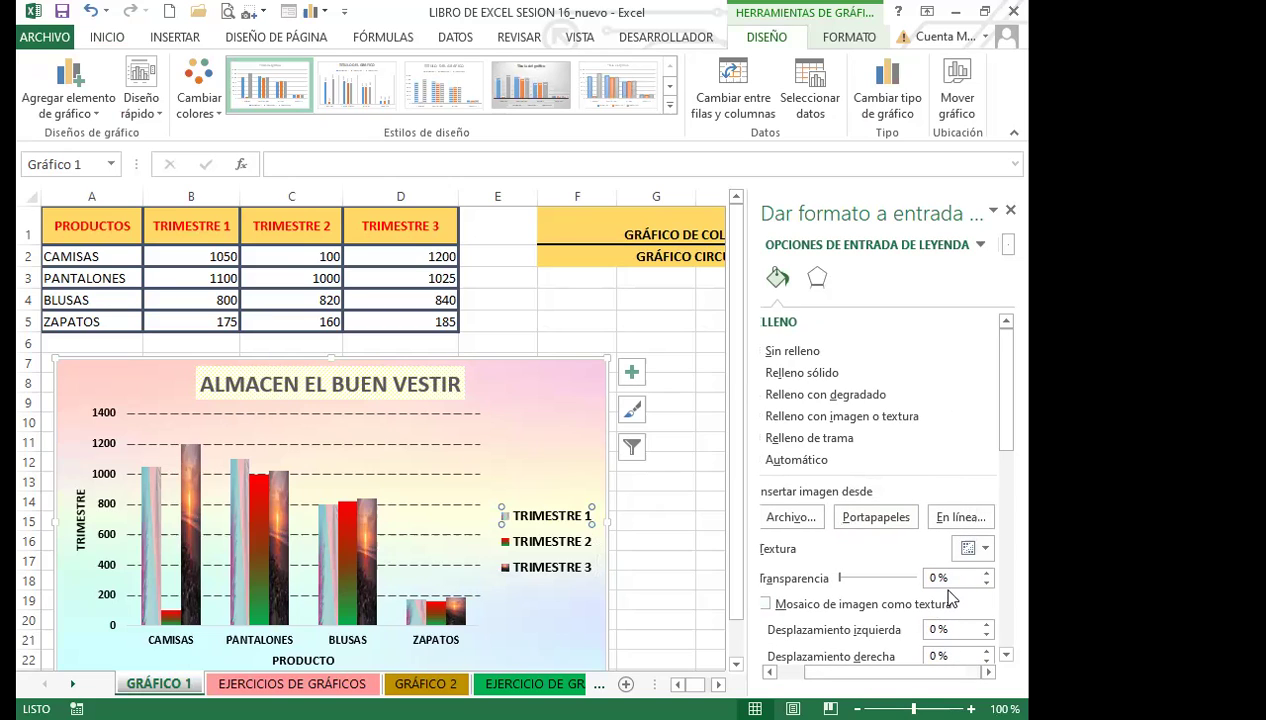
left_click(986, 575)
left_click(986, 574)
left_click(986, 574)
left_click(986, 574)
left_click(986, 574)
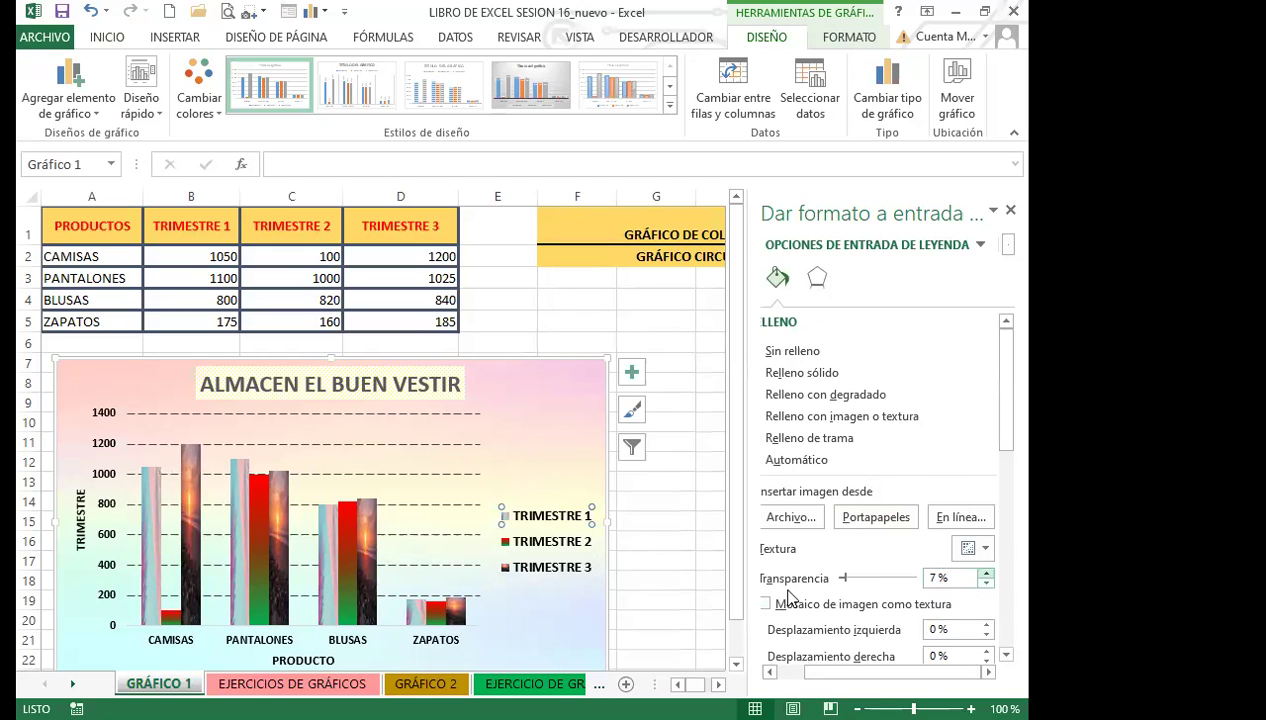
left_click(986, 586)
left_click(986, 586)
left_click(987, 573)
left_click(987, 573)
left_click(503, 585)
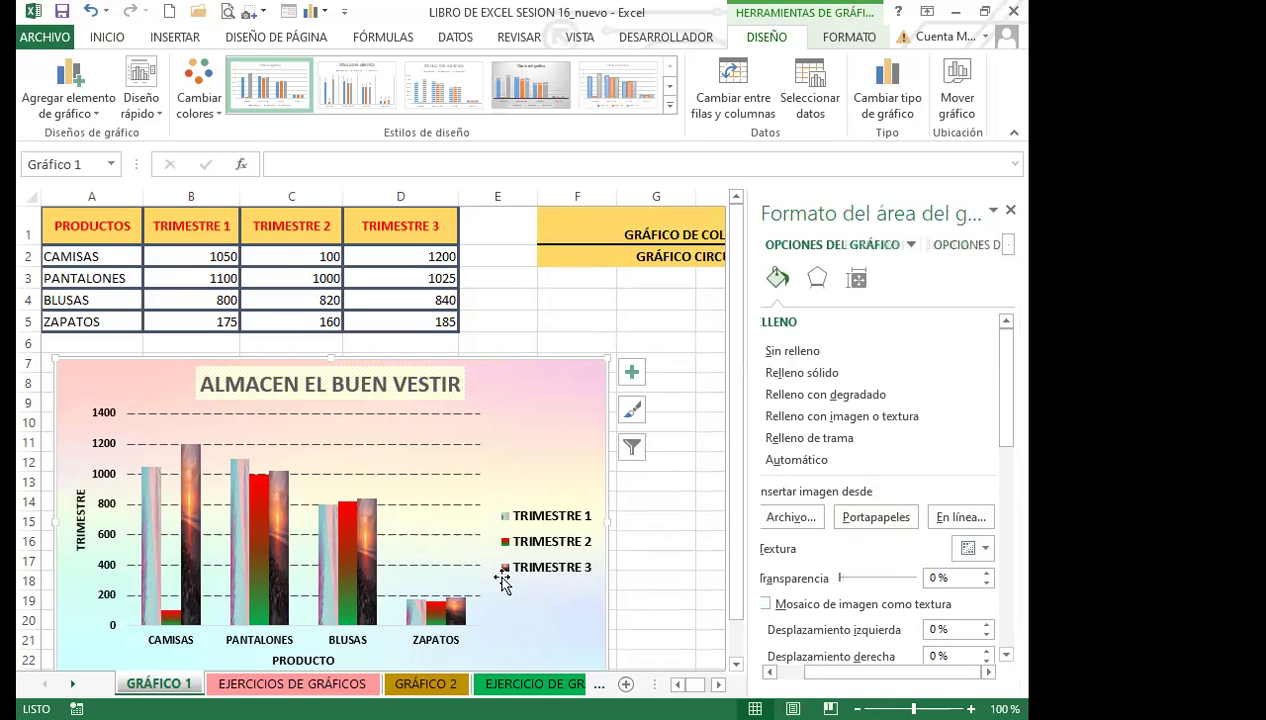
Try a simple compound-type border line on the TRIMESTRE 1 legend entry of the column chart.
left_click(524, 522)
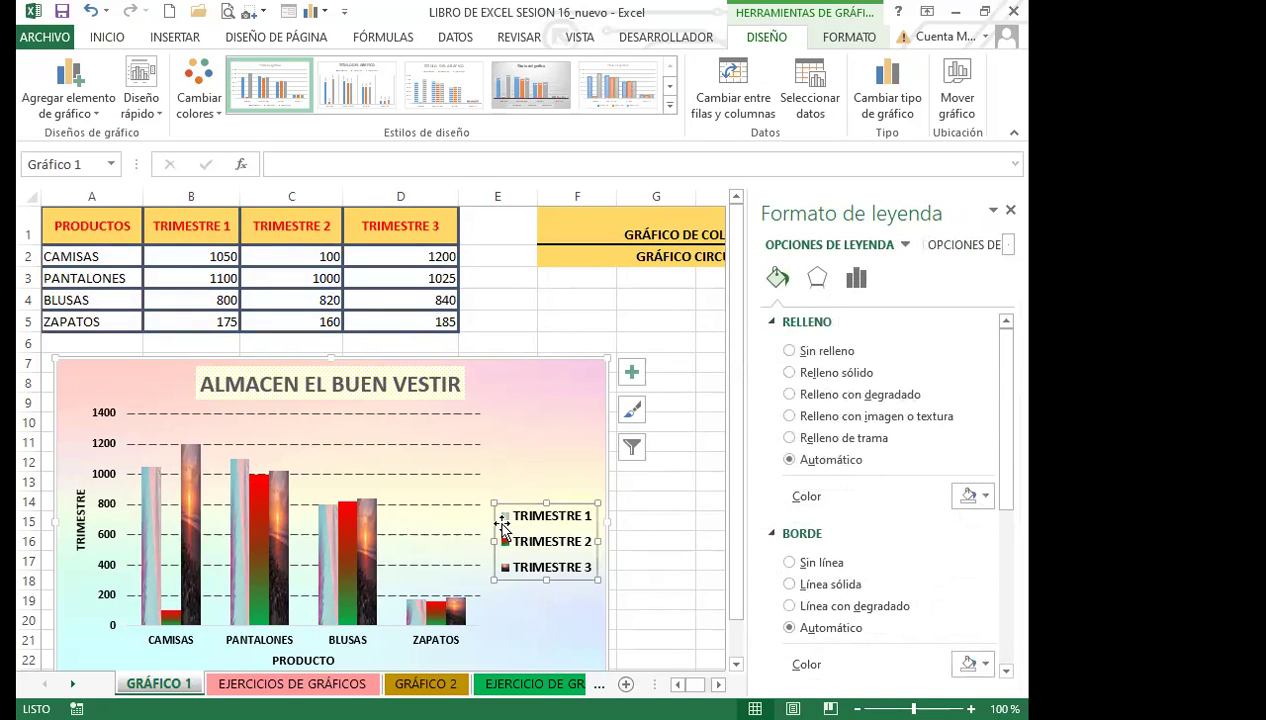
left_click(503, 520)
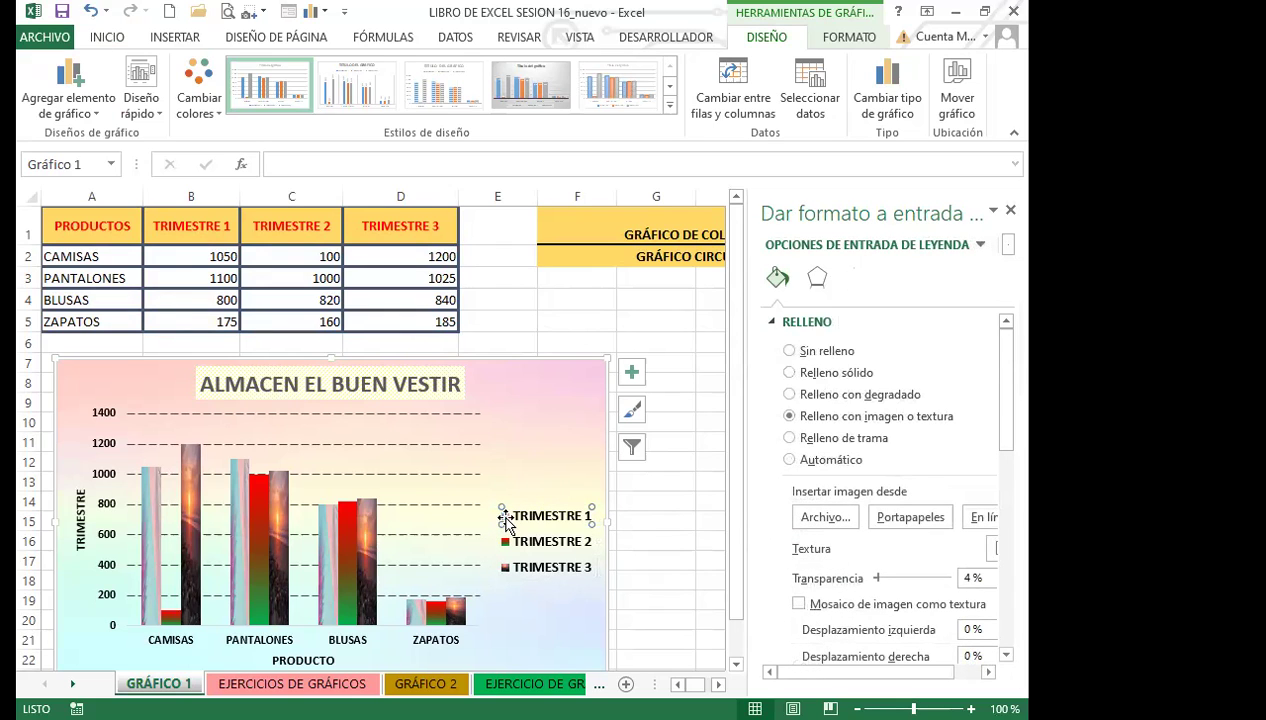
left_click_drag(885, 672, 918, 672)
left_click_drag(1006, 457, 1012, 616)
left_click(985, 428)
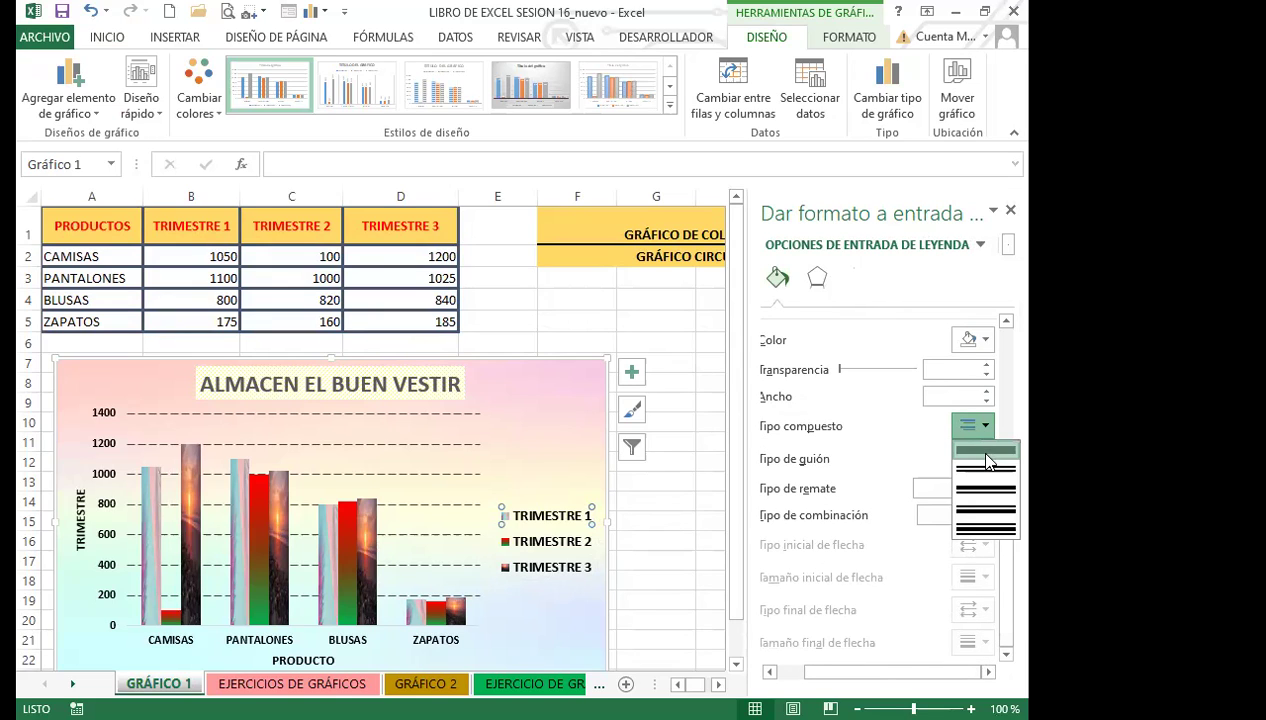
left_click(986, 452)
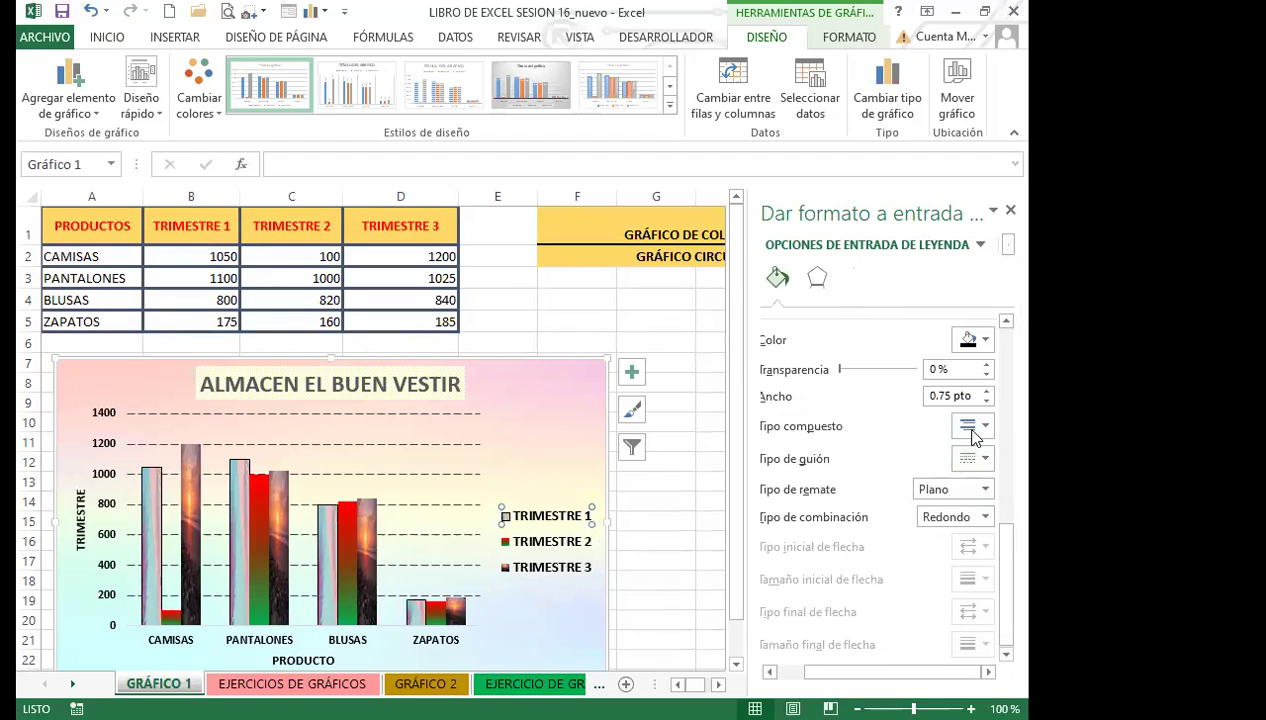
left_click(508, 550)
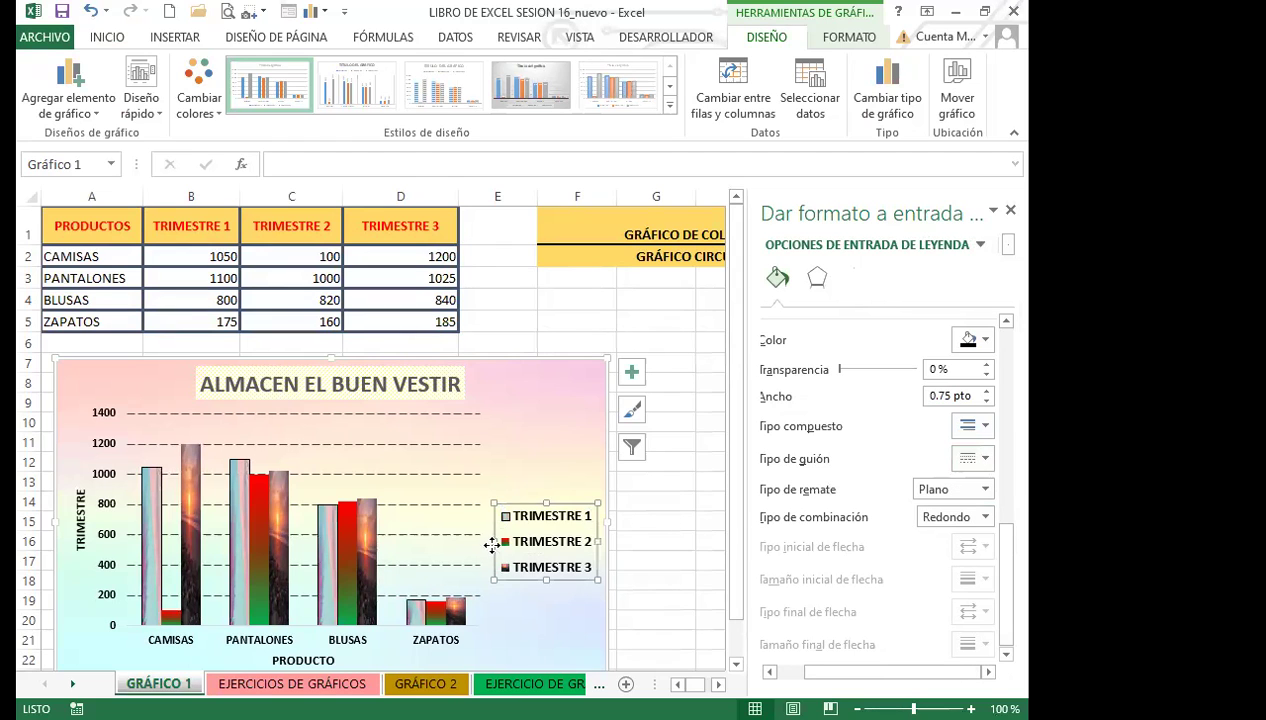
left_click(536, 466)
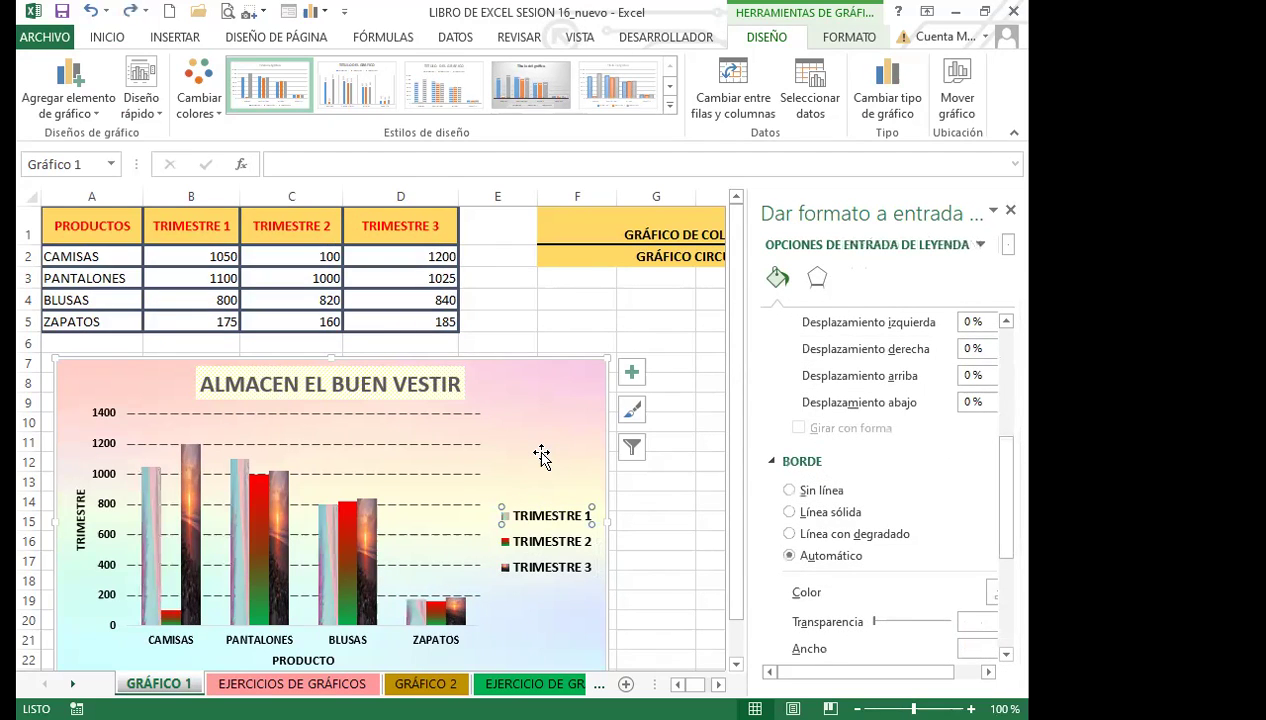
Give the whole chart legend a solid border line with a slightly raised border transparency.
left_click(509, 517)
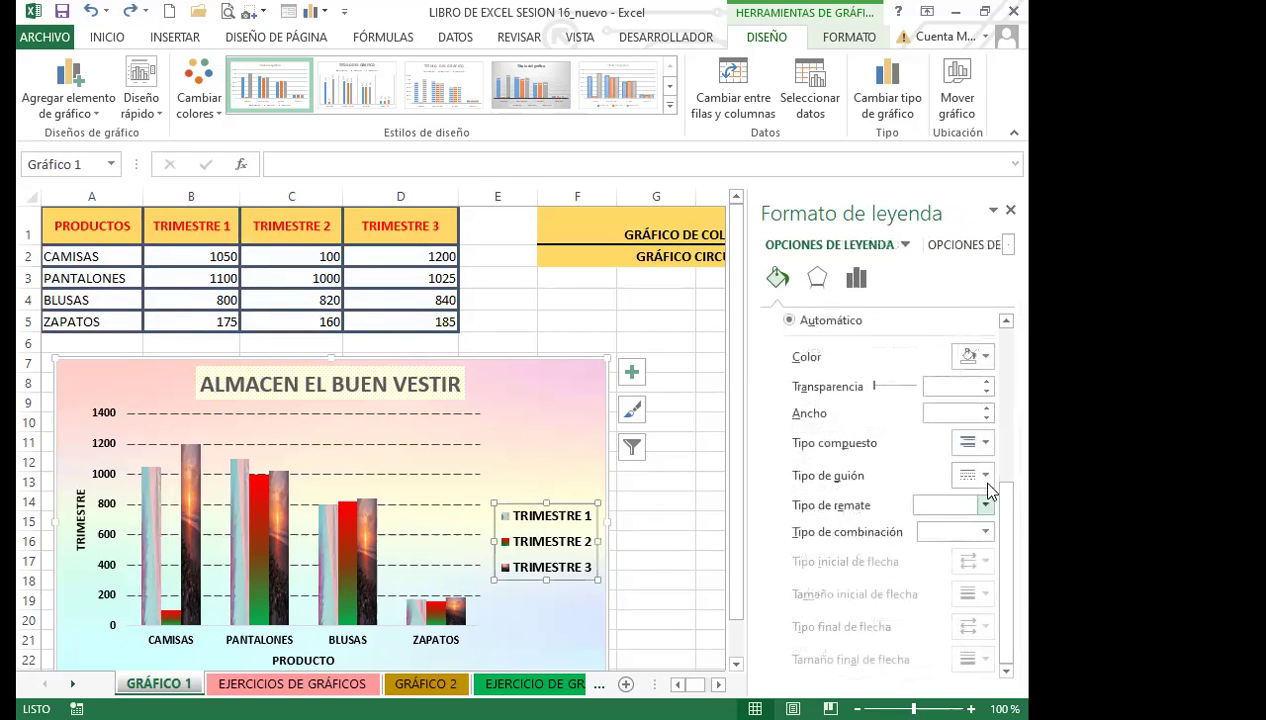
left_click_drag(998, 528, 996, 370)
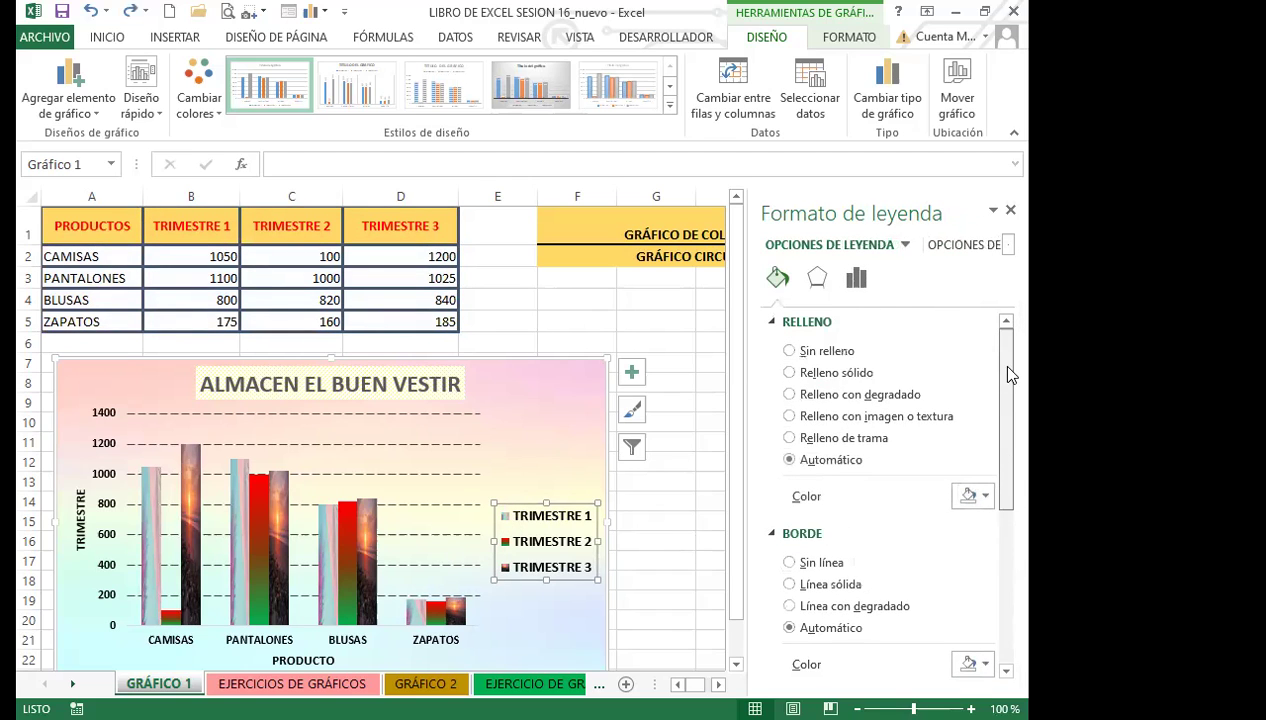
left_click_drag(1009, 466, 1009, 575)
left_click(987, 487)
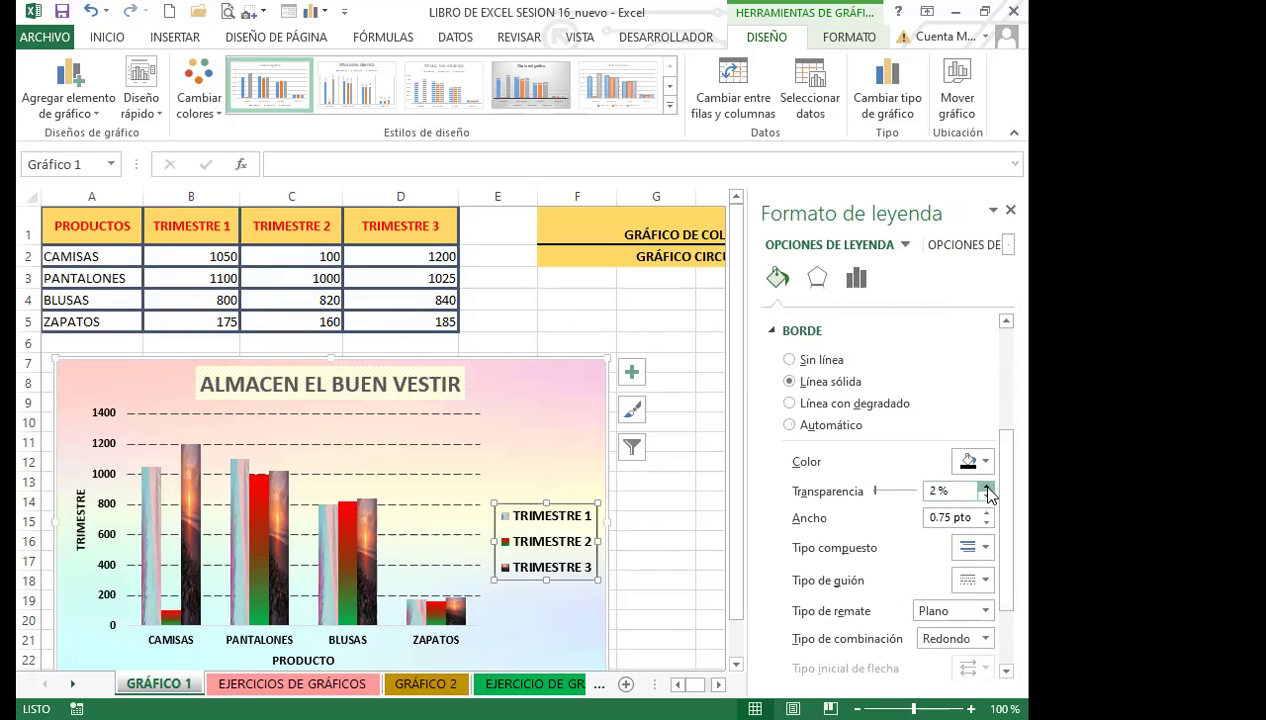
left_click(987, 487)
left_click(987, 487)
left_click(987, 487)
Set the position of the first, red gradient stop to 6% for the TRIMESTRE 2 legend entry.
left_click(520, 543)
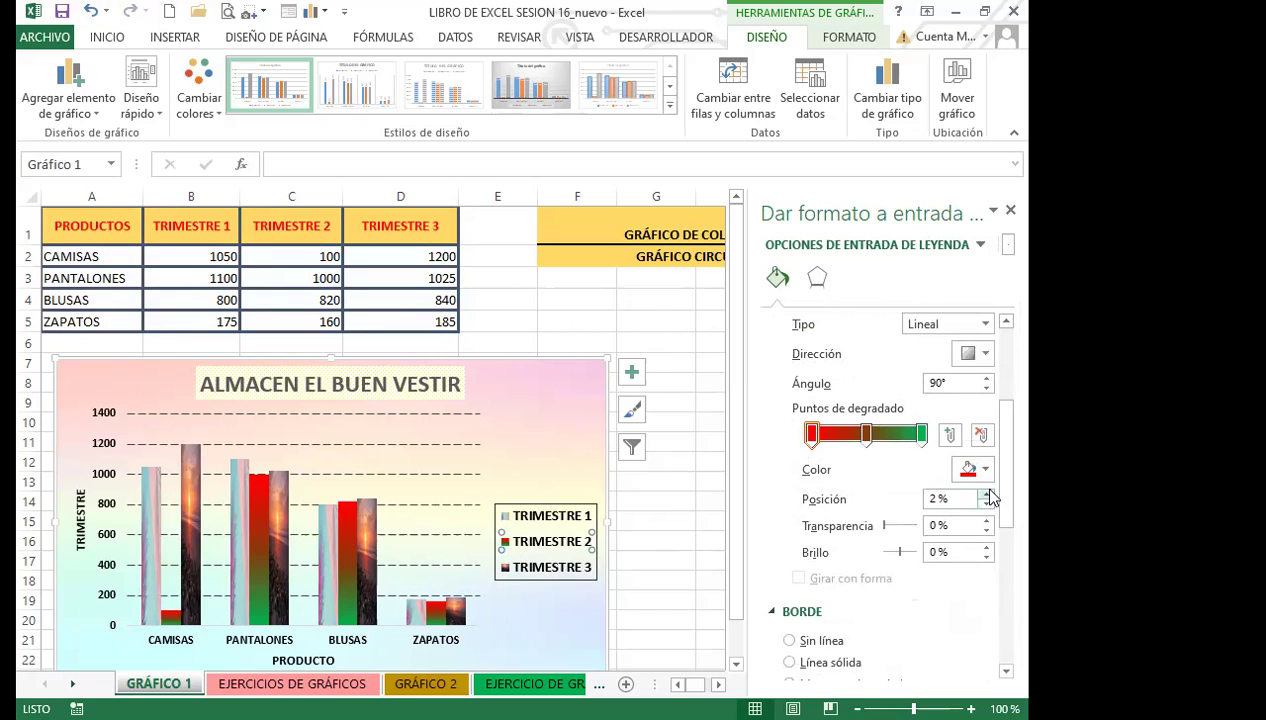
left_click(988, 494)
left_click(988, 494)
left_click(988, 494)
left_click(988, 494)
left_click(988, 494)
left_click(988, 494)
left_click(985, 506)
left_click(985, 506)
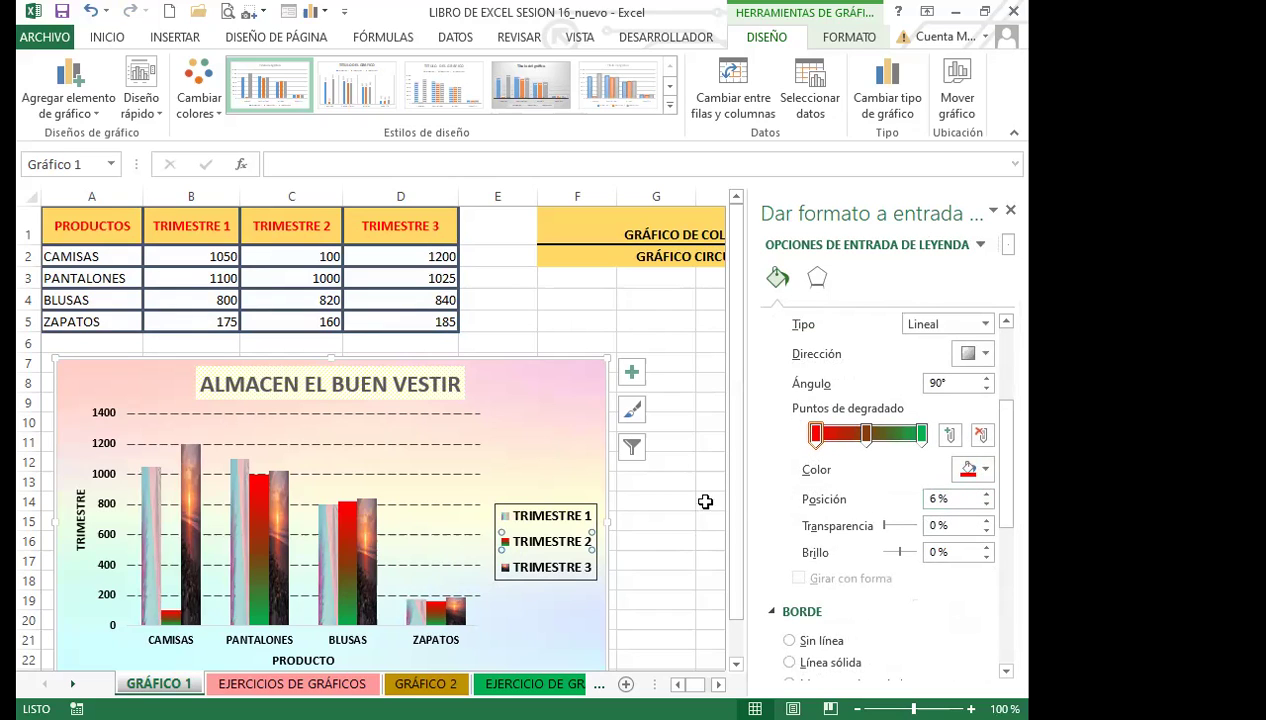
Change the TRIMESTRE 2 legend entry's gradient fill type to Rectangular.
left_click(985, 355)
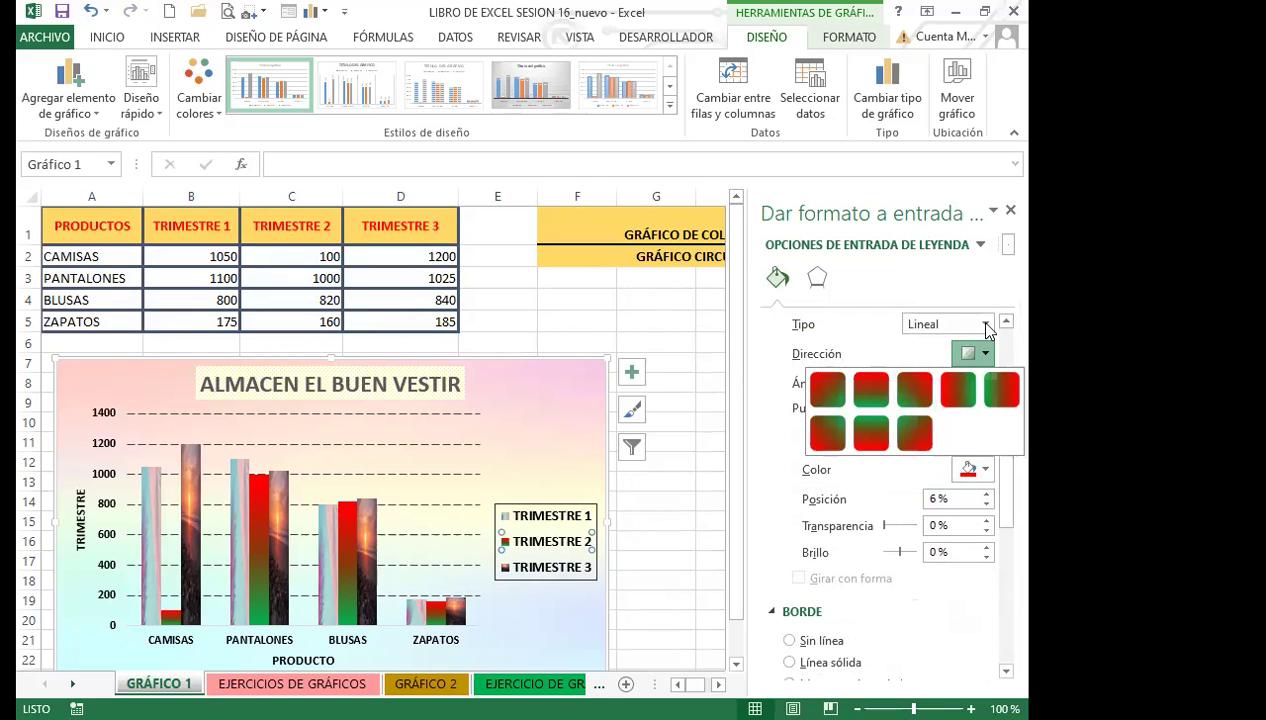
left_click(986, 326)
left_click(925, 385)
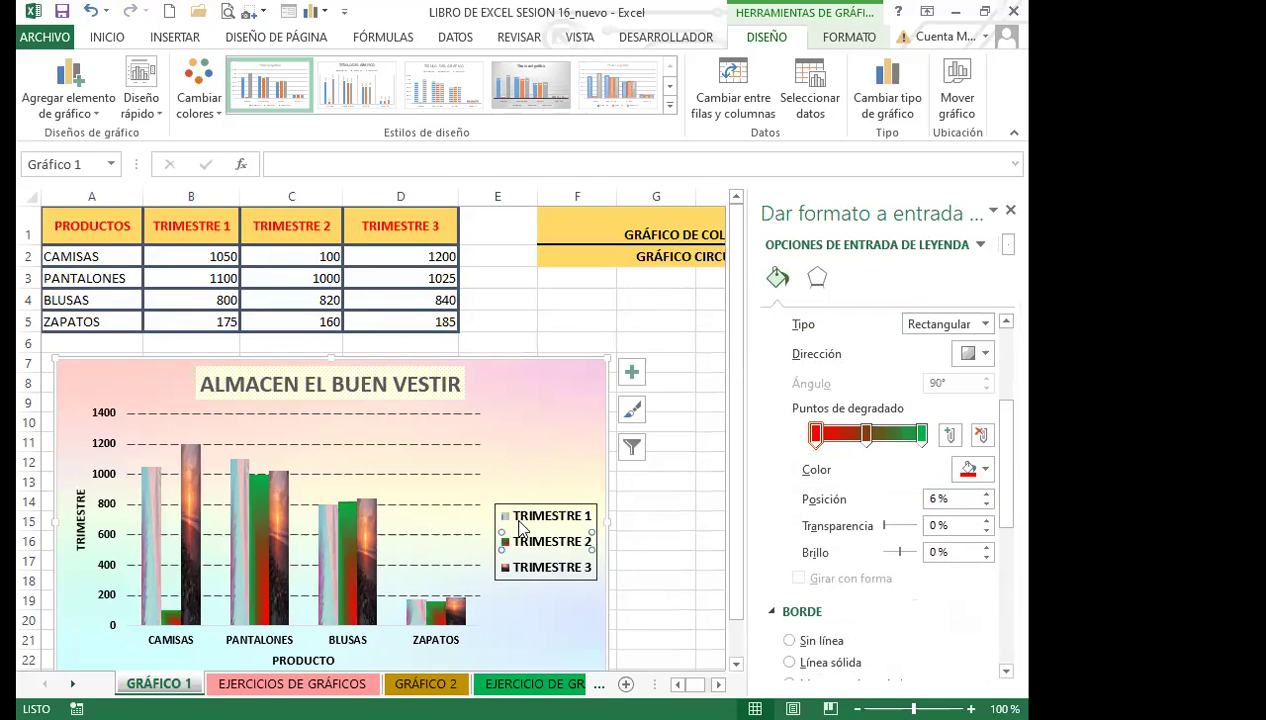
Set the picture fill transparency of the TRIMESTRE 1 legend entry to 7%.
left_click(507, 516)
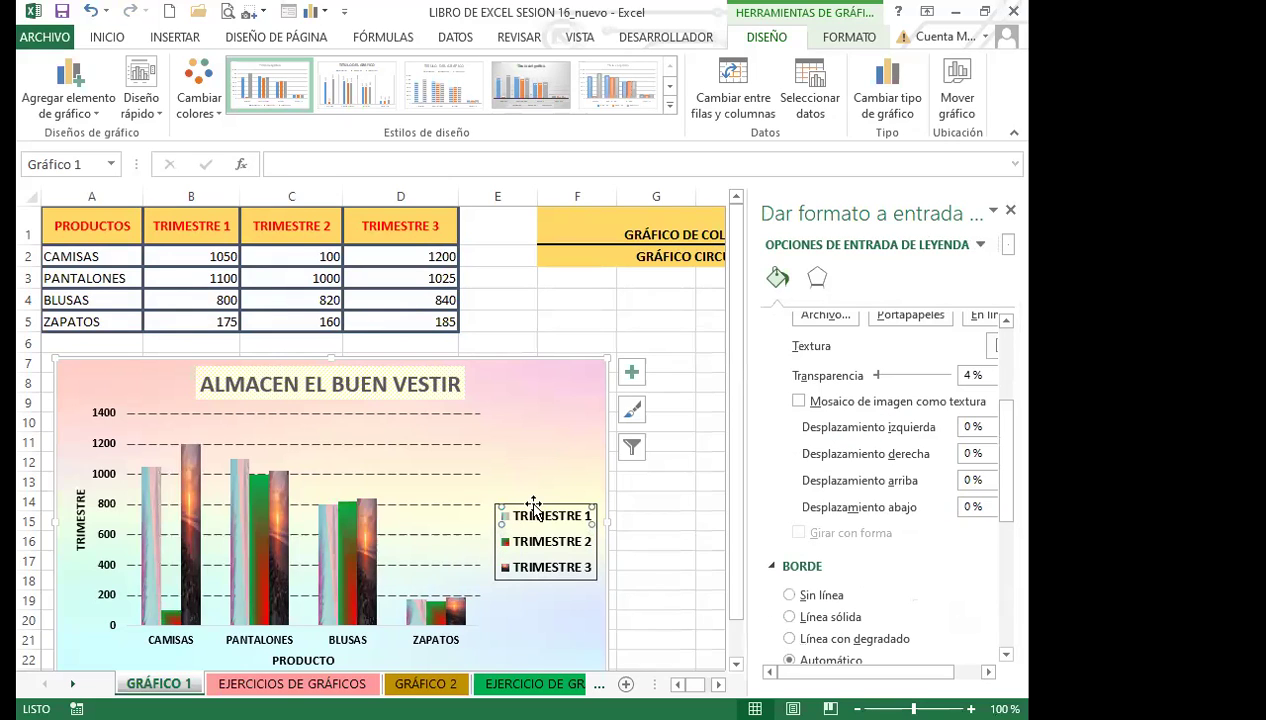
left_click_drag(910, 672, 942, 672)
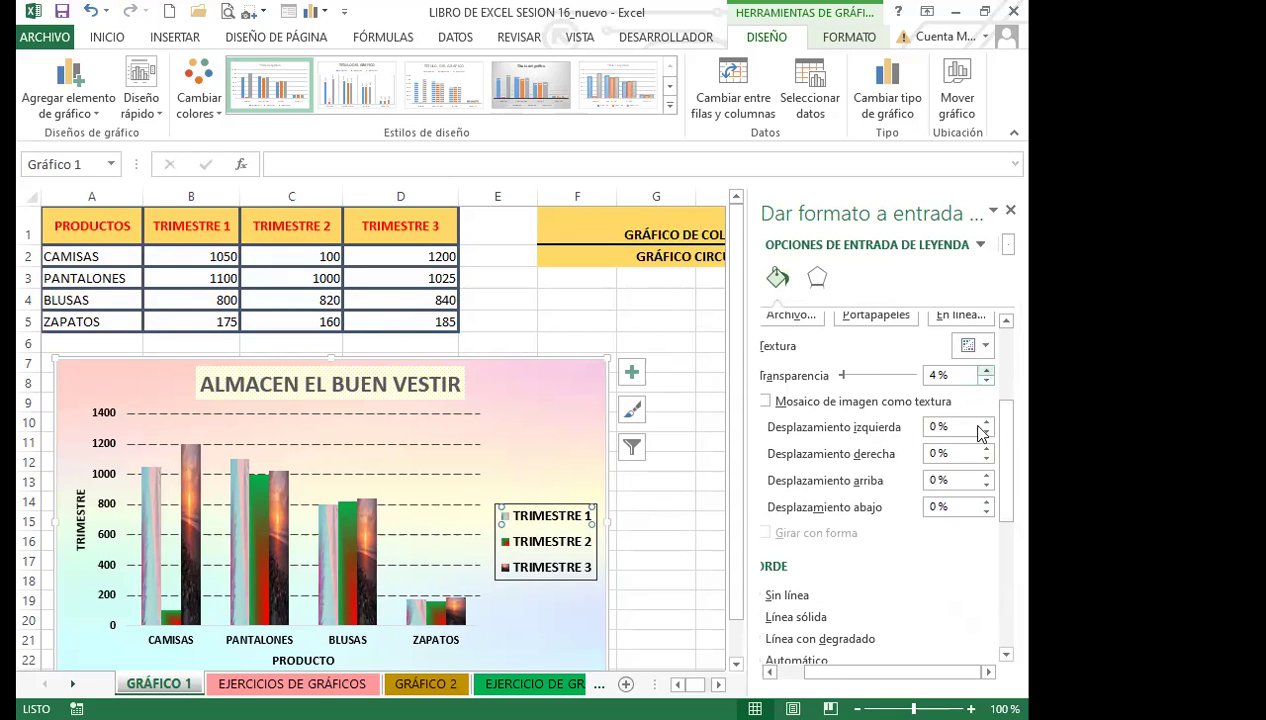
left_click_drag(1010, 487, 1010, 415)
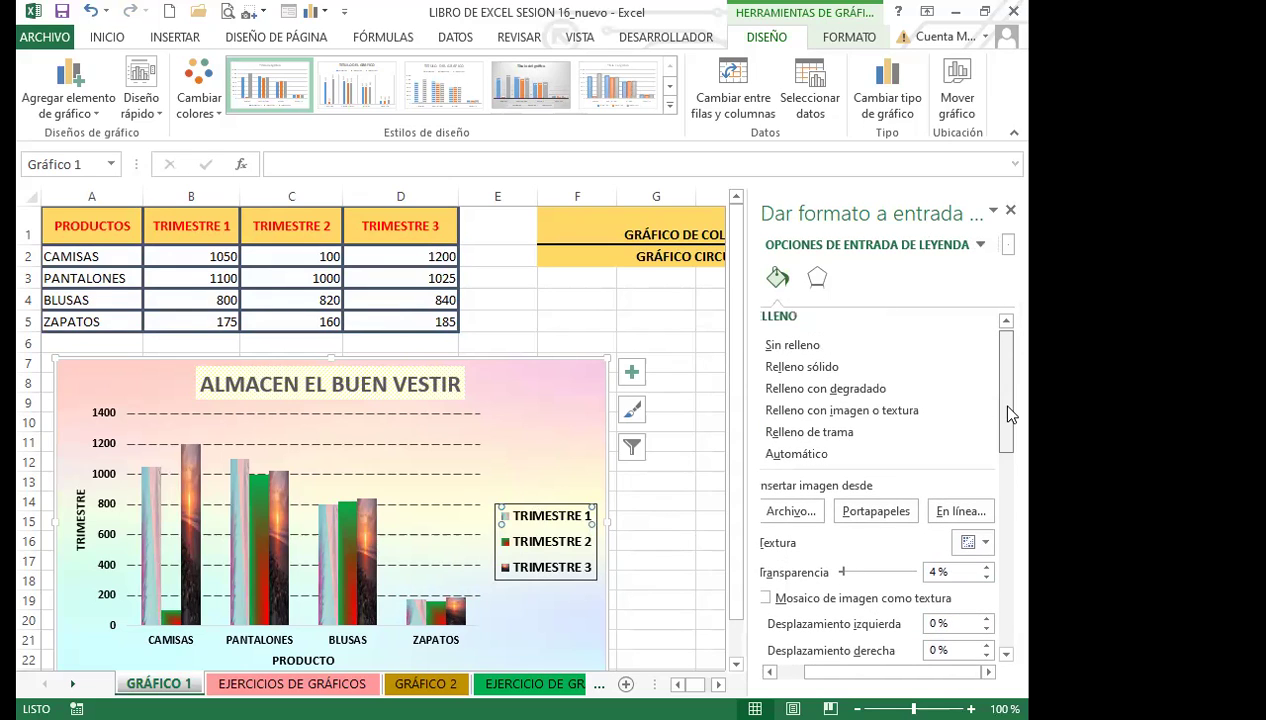
left_click(503, 542)
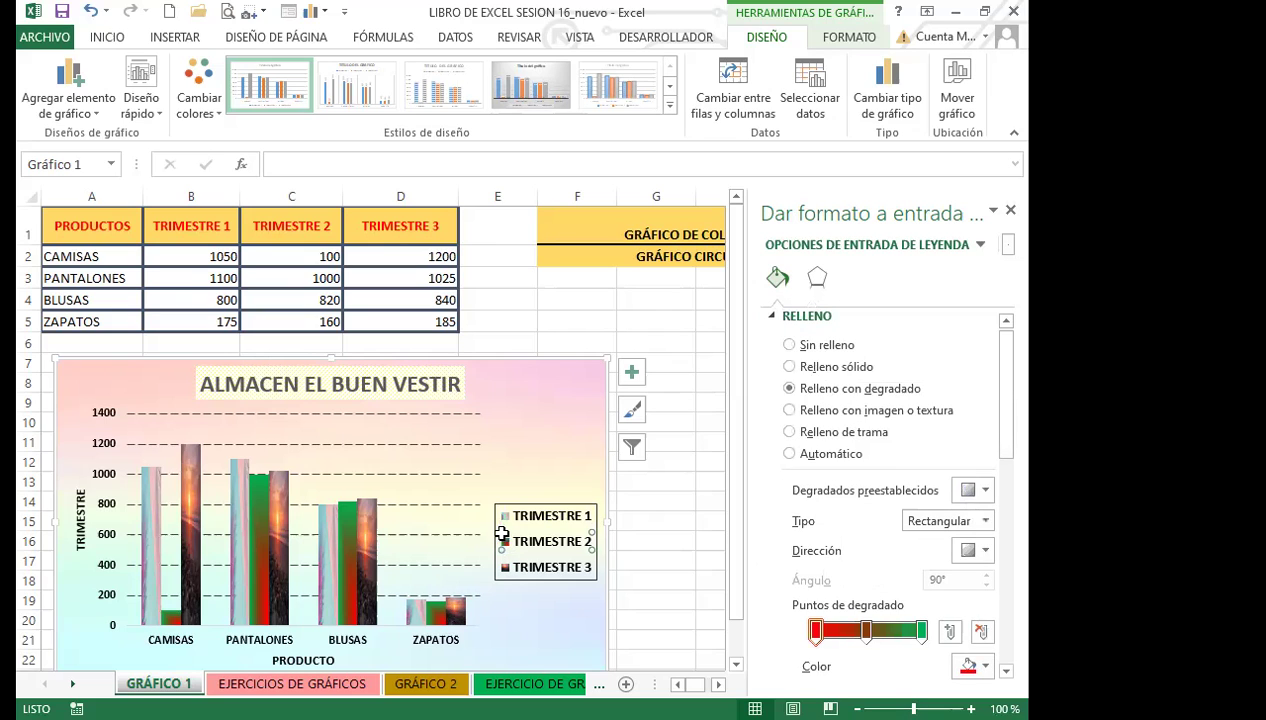
left_click(503, 516)
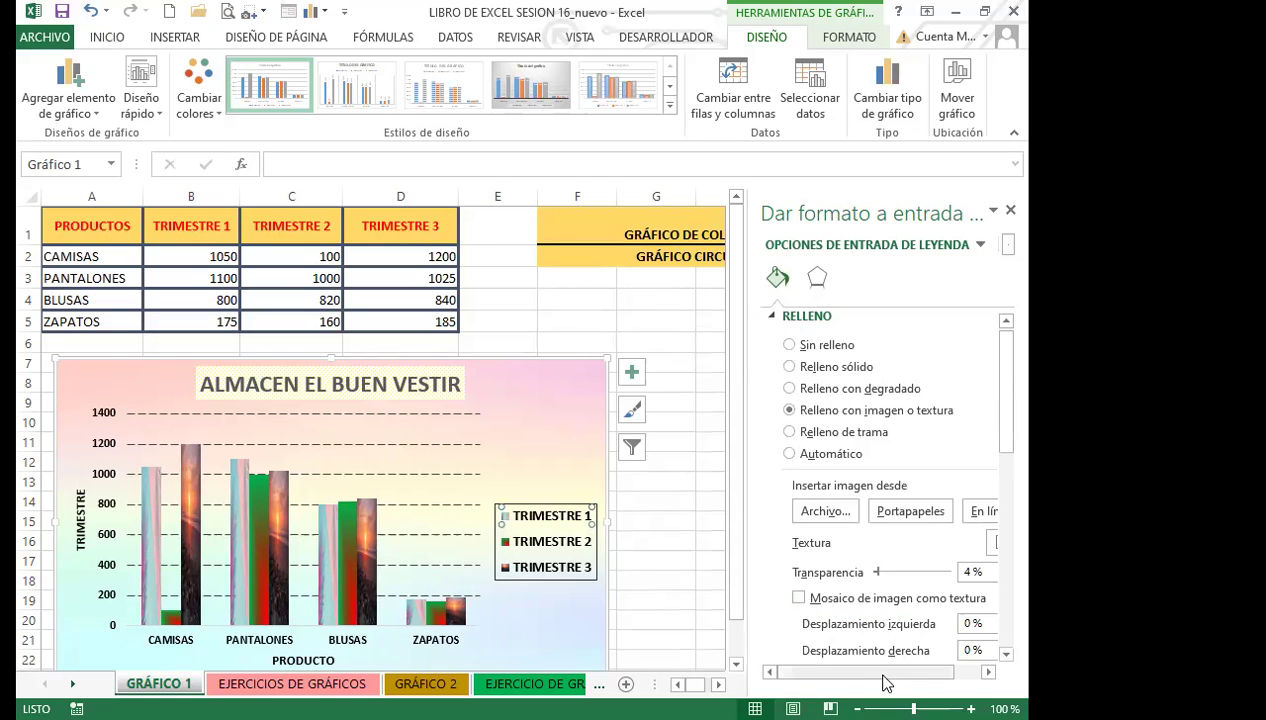
left_click_drag(900, 672, 978, 674)
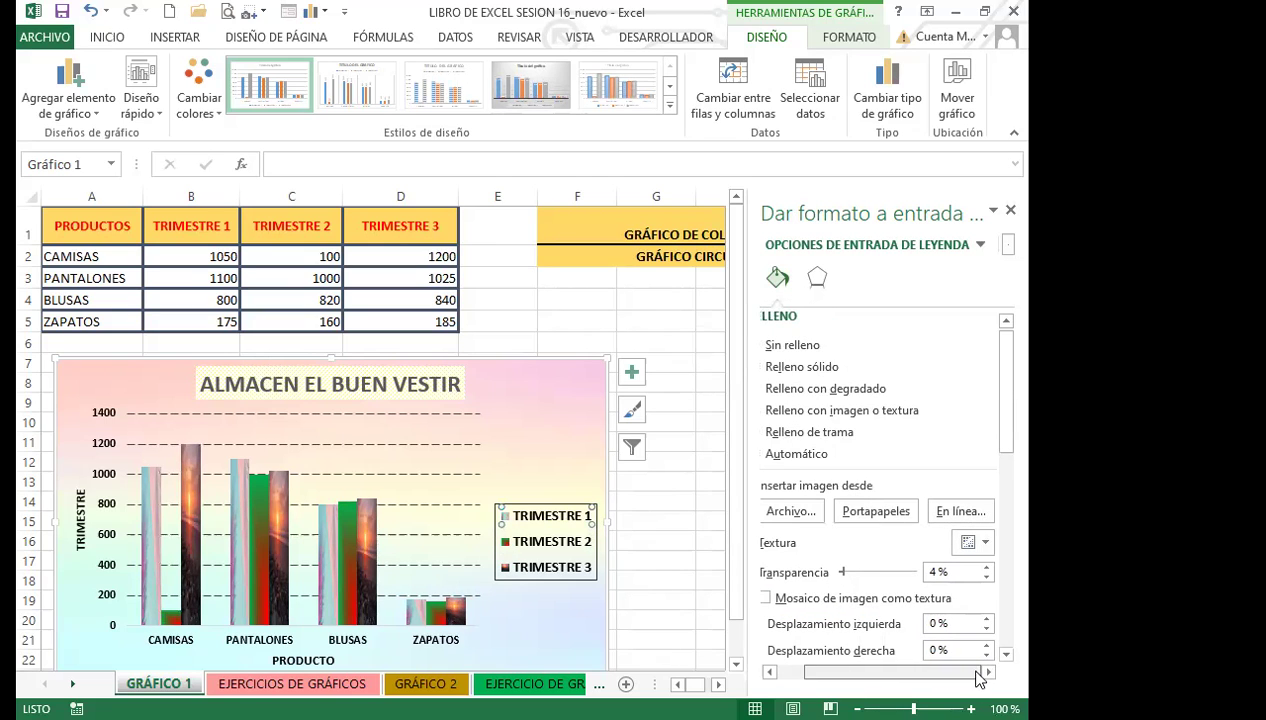
left_click(986, 566)
left_click(986, 566)
left_click(986, 566)
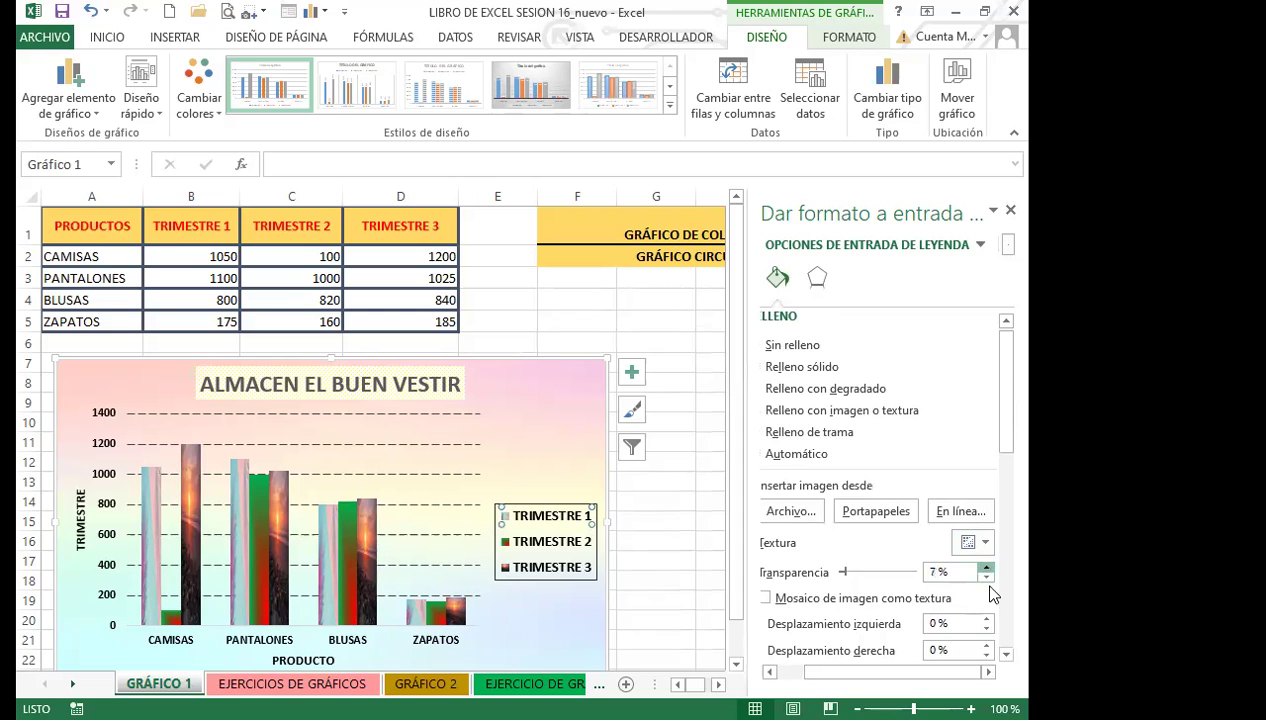
Finish formatting the column chart by closing its format pane and deselecting the chart.
left_click(986, 618)
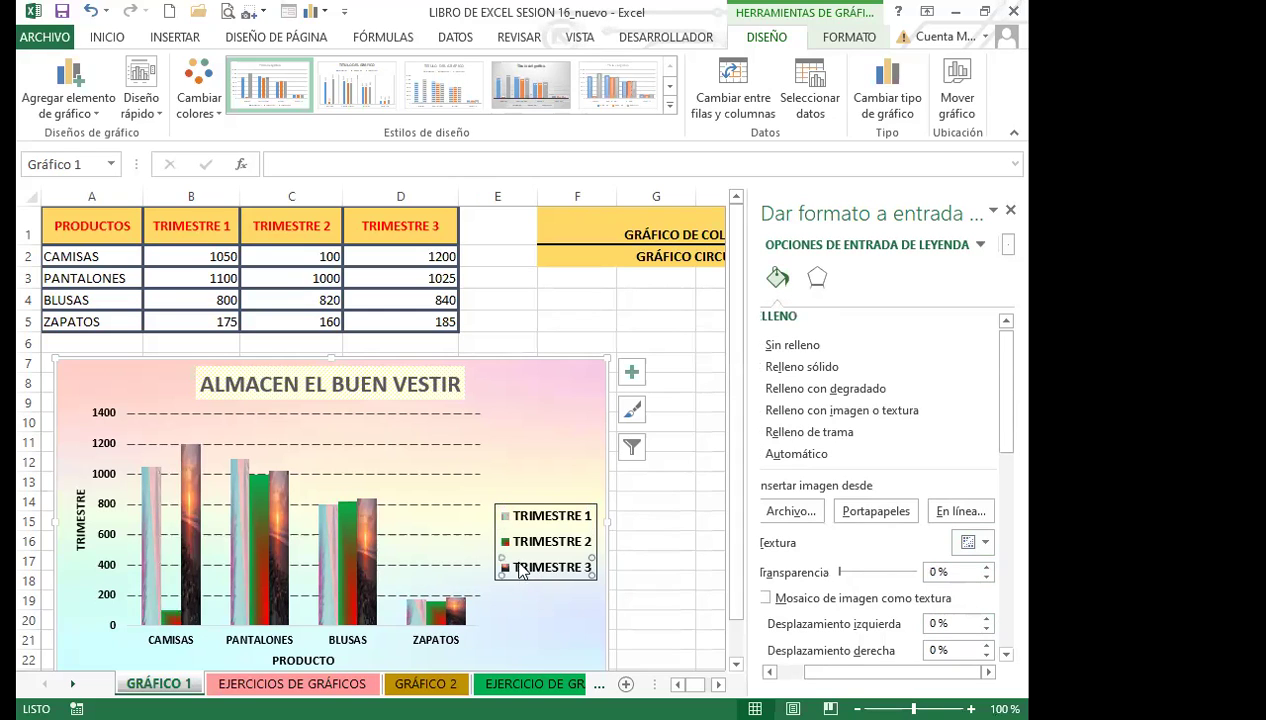
left_click(524, 452)
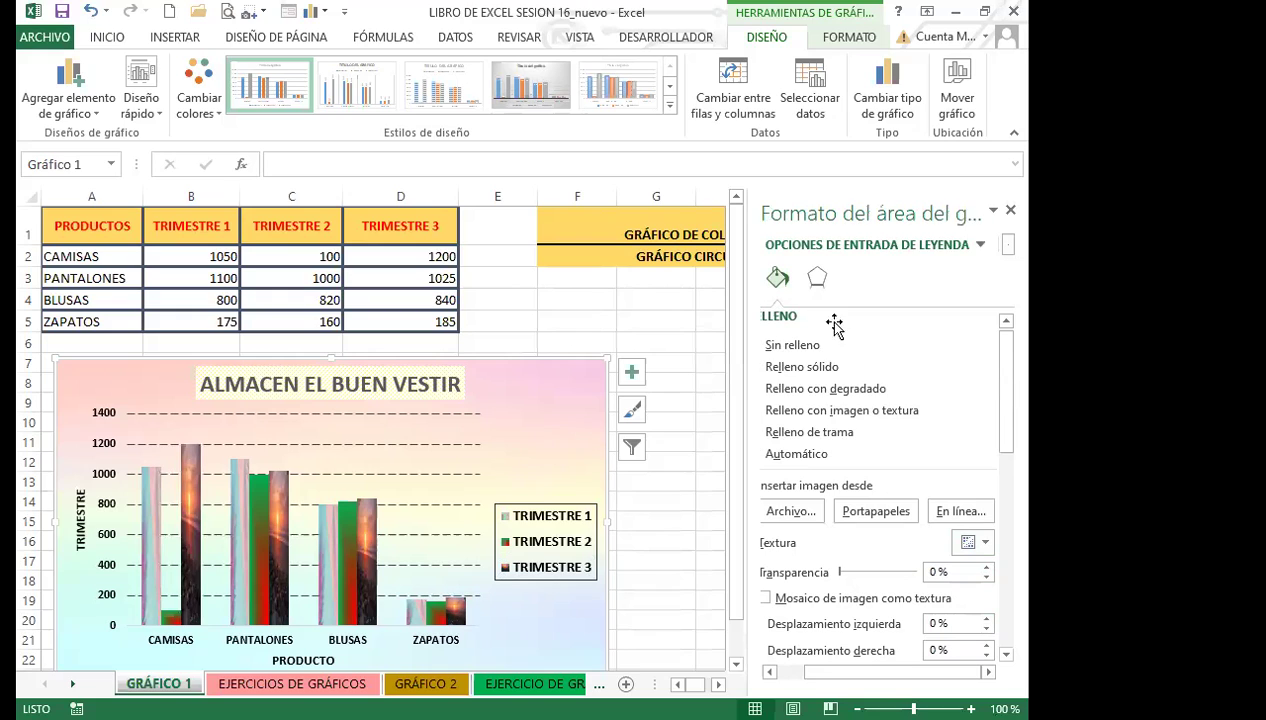
left_click(1010, 212)
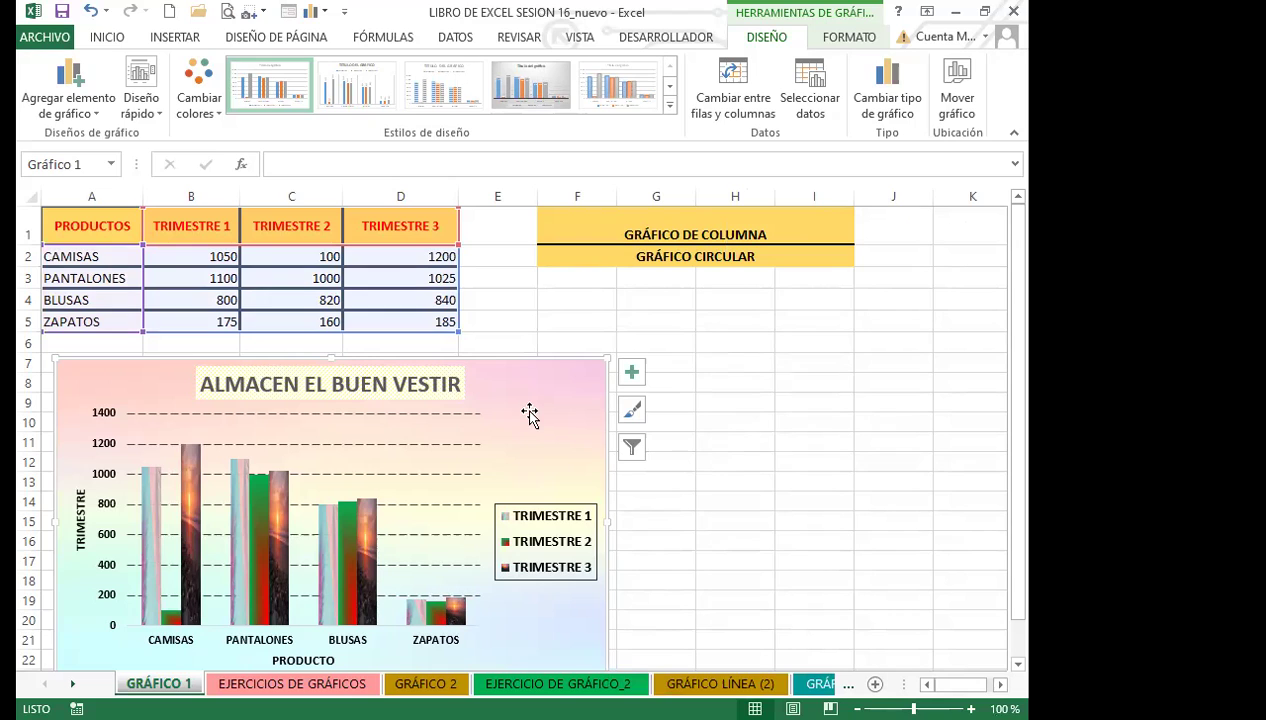
left_click(735, 321)
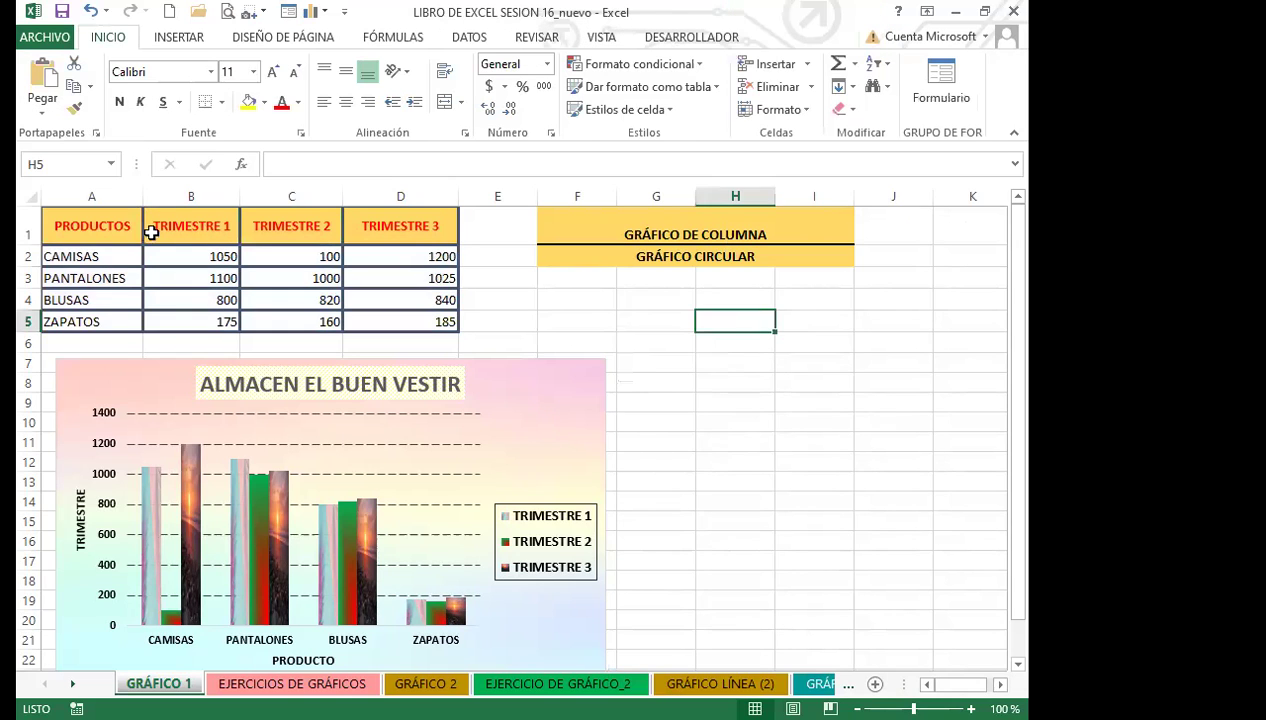
Insert a 3D pie chart based on the product sales table starting at cell A1.
left_click(93, 220)
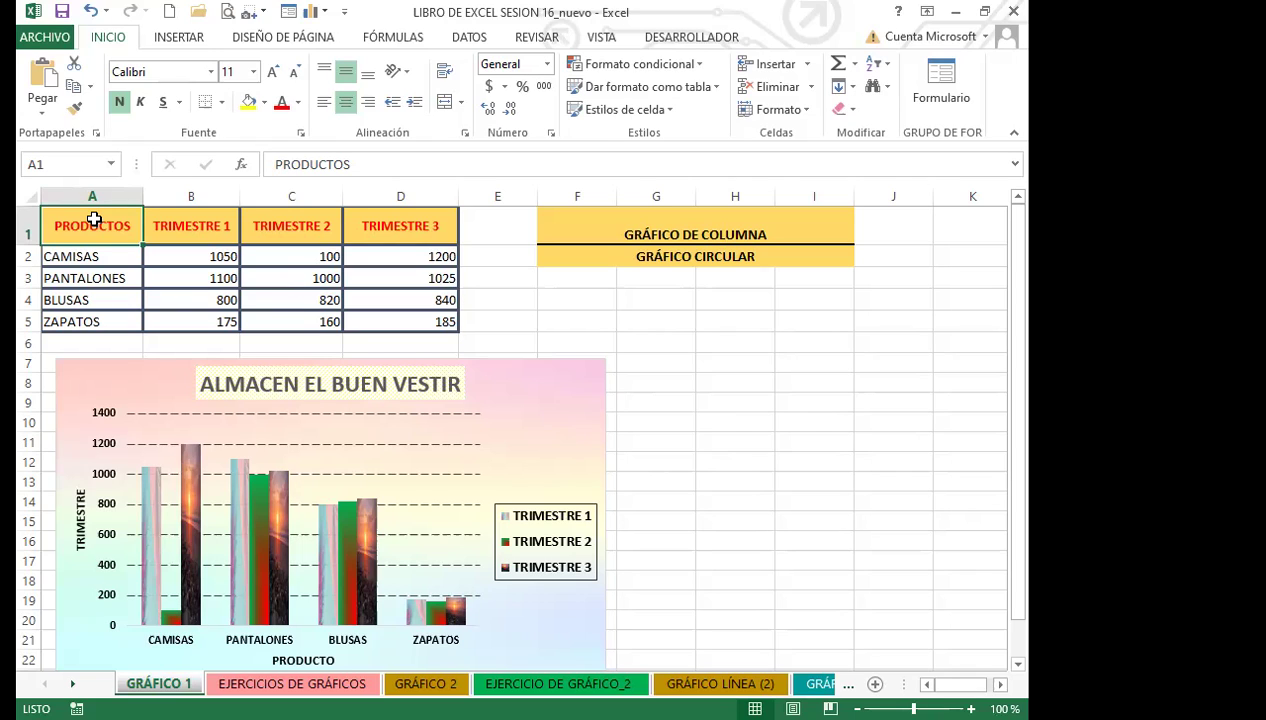
left_click(705, 362)
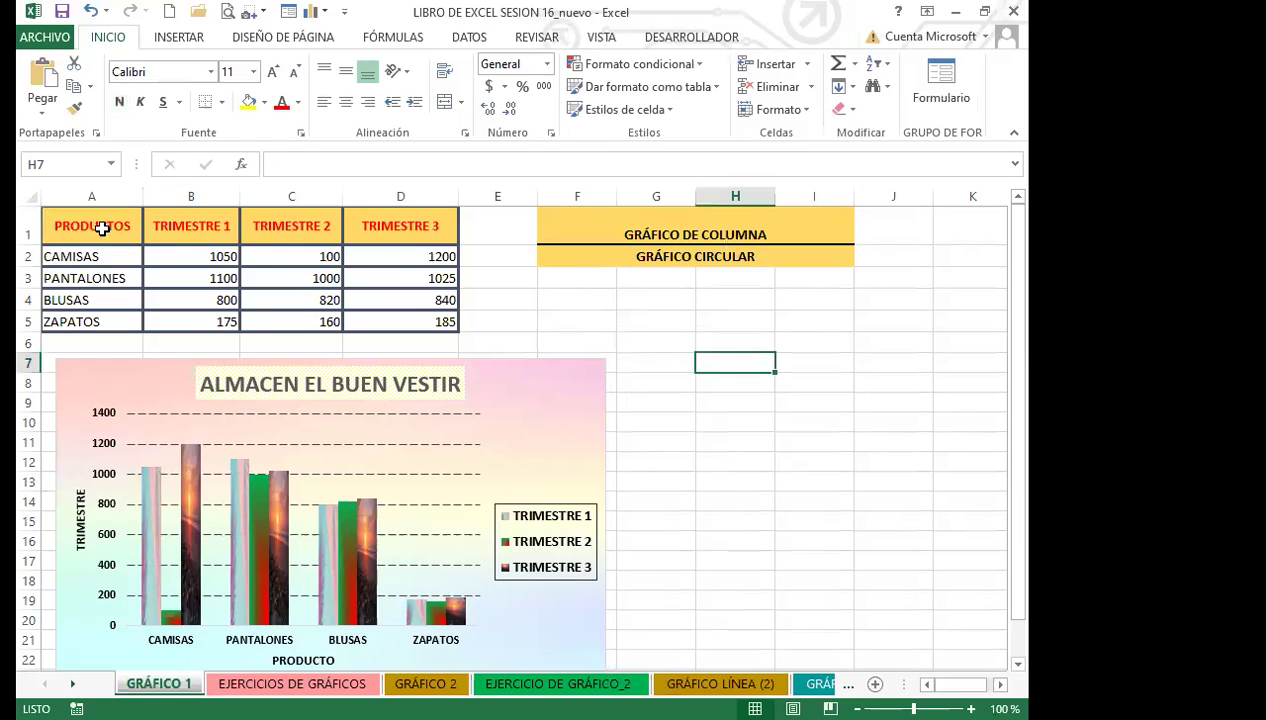
left_click(102, 228)
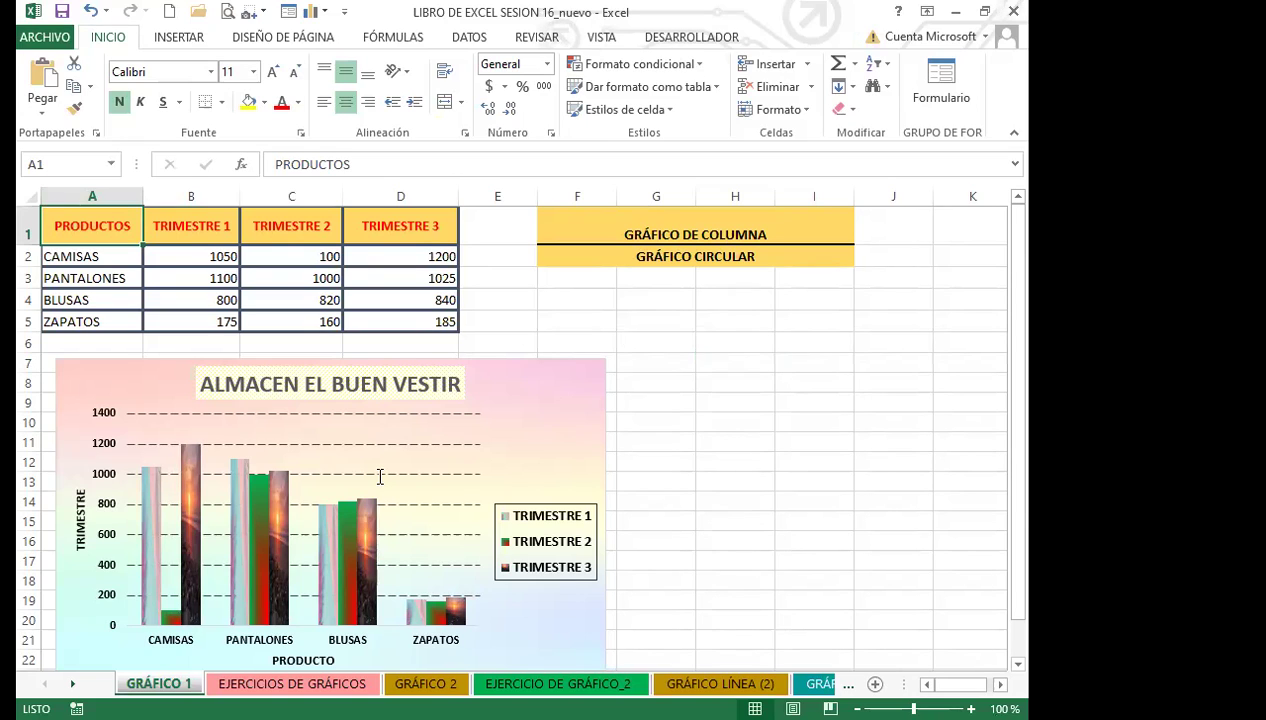
left_click(178, 42)
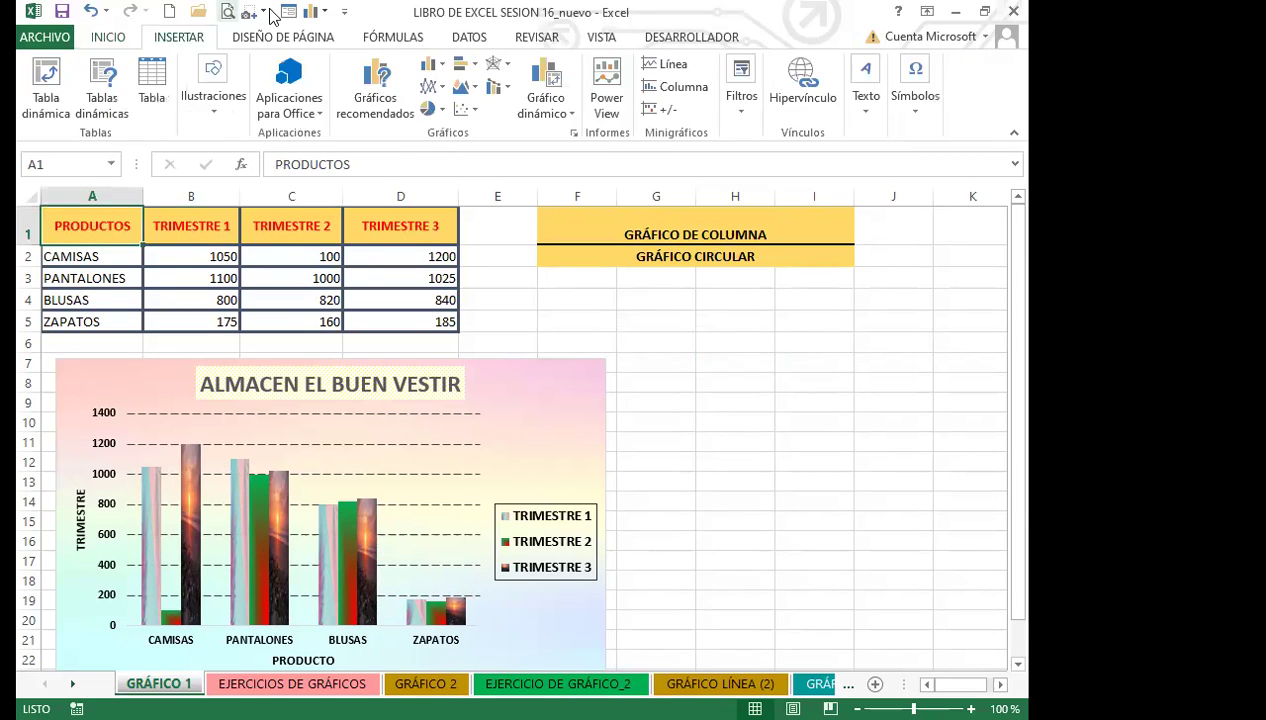
left_click(438, 110)
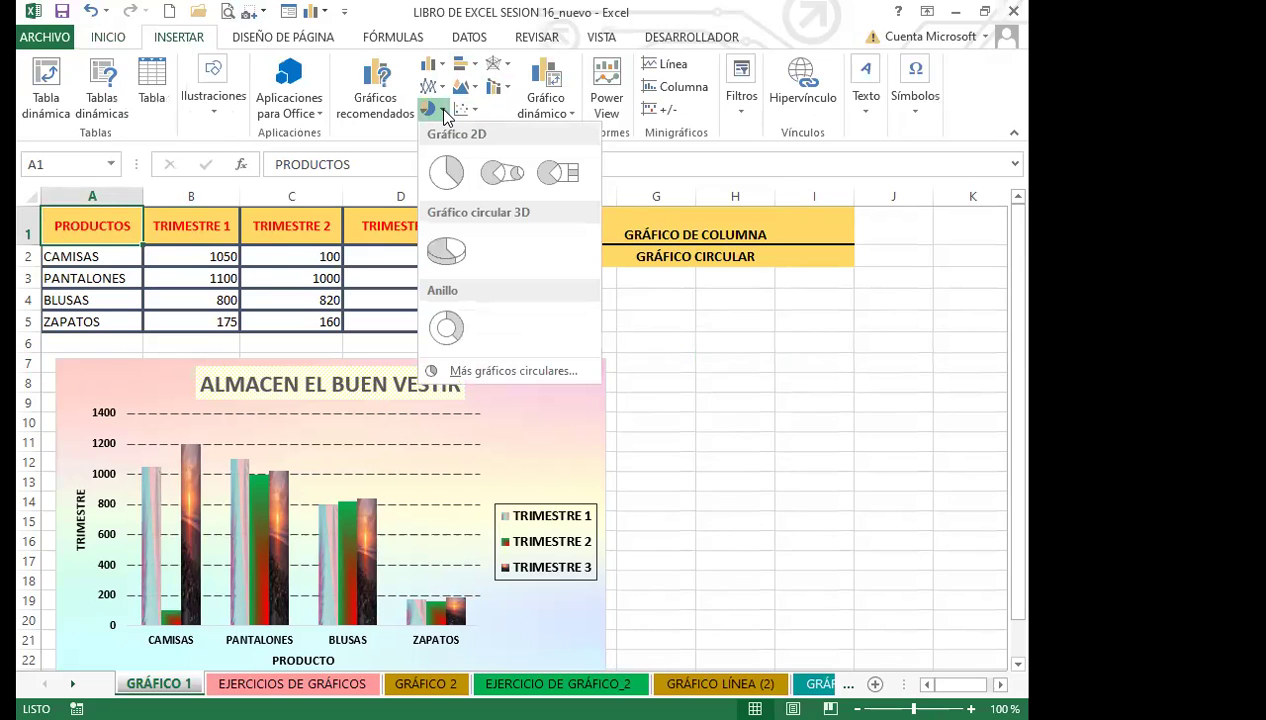
left_click(462, 249)
Move the pie chart below the column chart to about row 25 and enlarge it to just inside column G and row 41.
left_click_drag(658, 335, 913, 376)
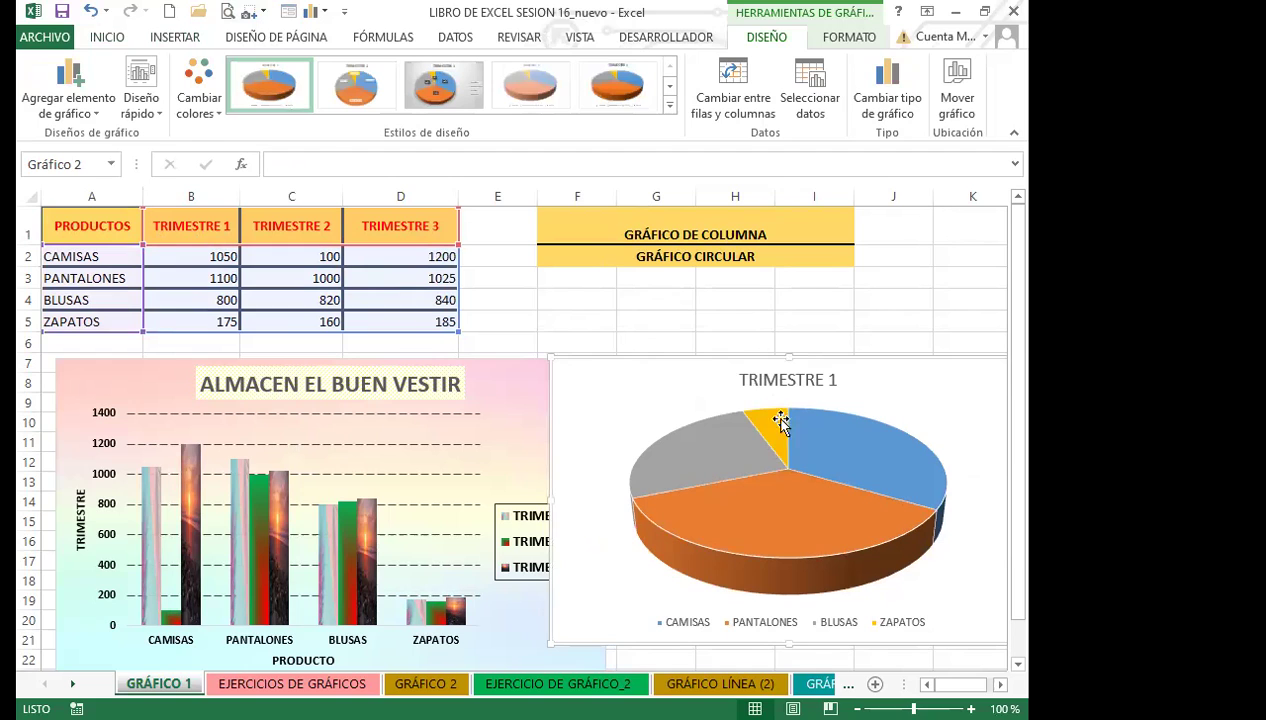
left_click_drag(904, 381, 540, 500)
scroll(534, 486, "down", 5)
left_click_drag(605, 312, 579, 475)
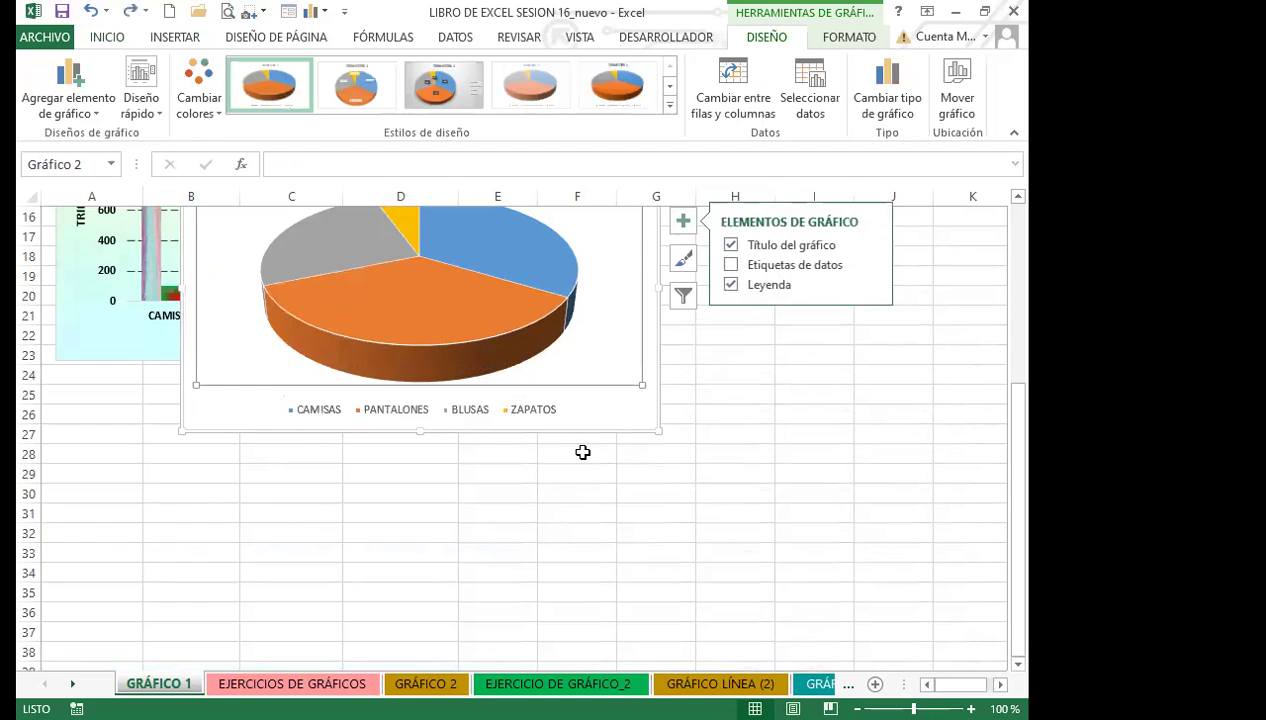
left_click(707, 458)
scroll(707, 458, "up", 2)
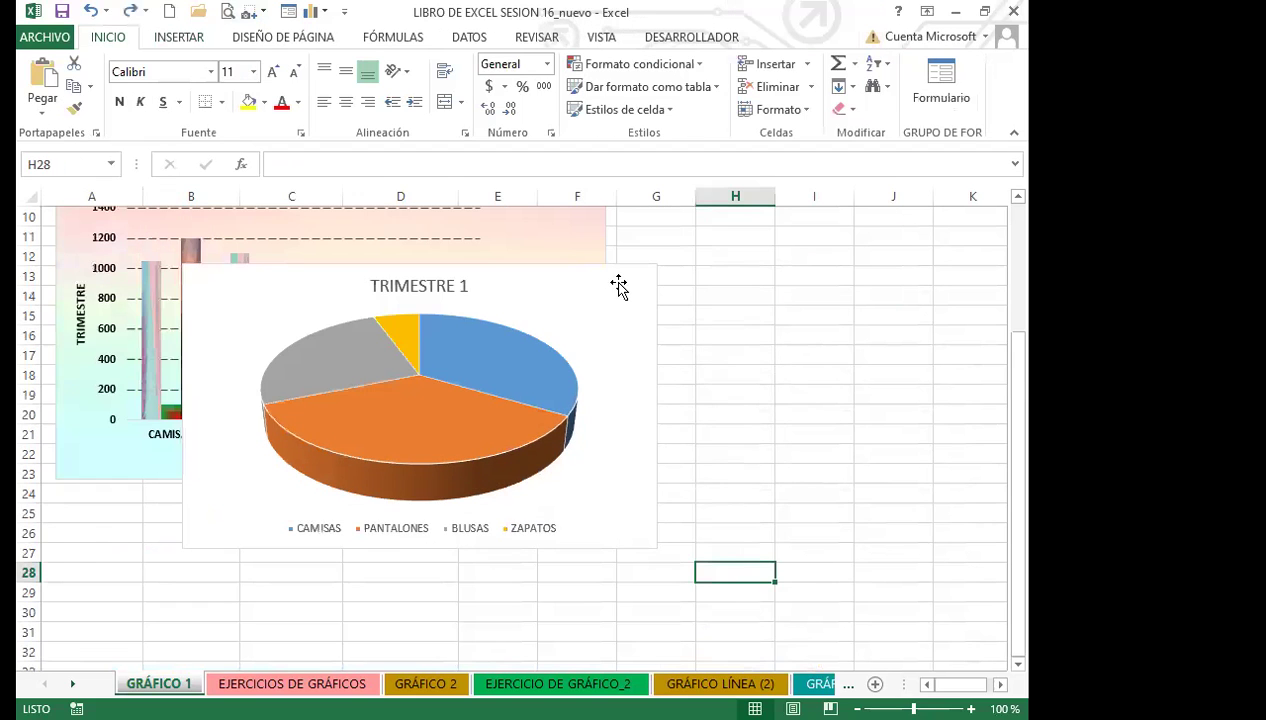
left_click_drag(618, 282, 590, 524)
scroll(523, 480, "down", 3)
left_click_drag(622, 370, 551, 362)
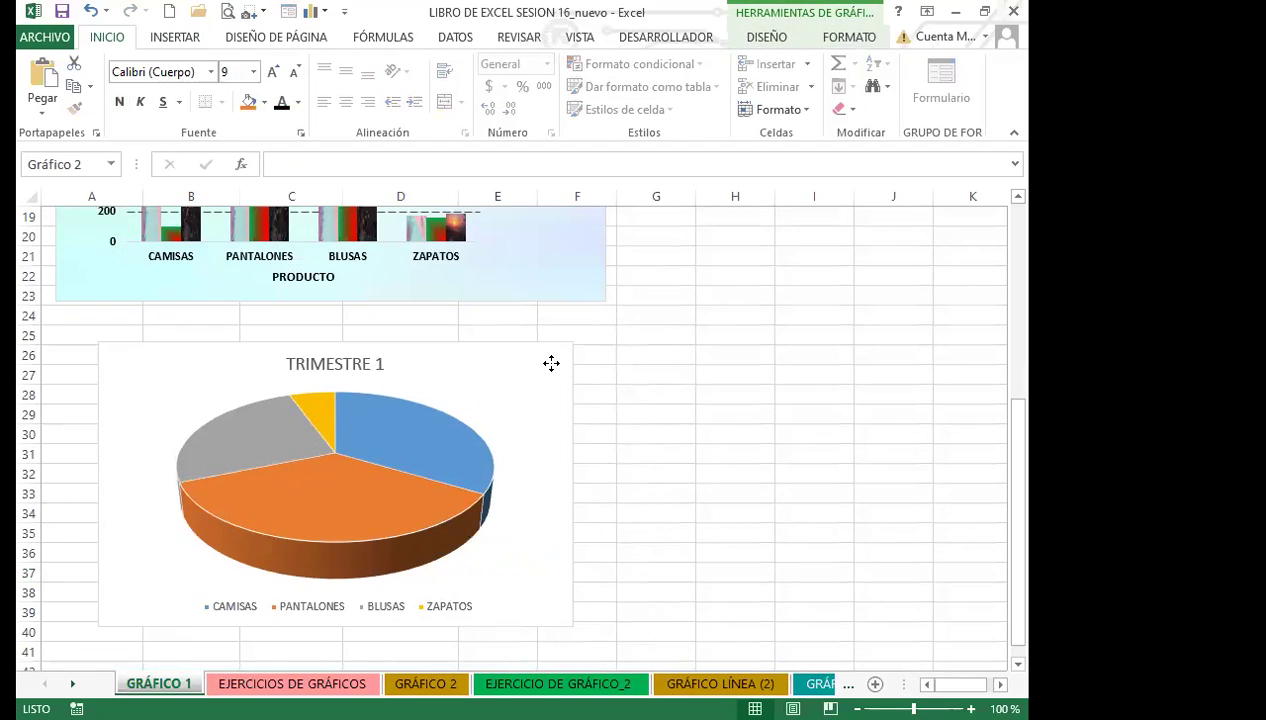
left_click_drag(574, 626, 628, 657)
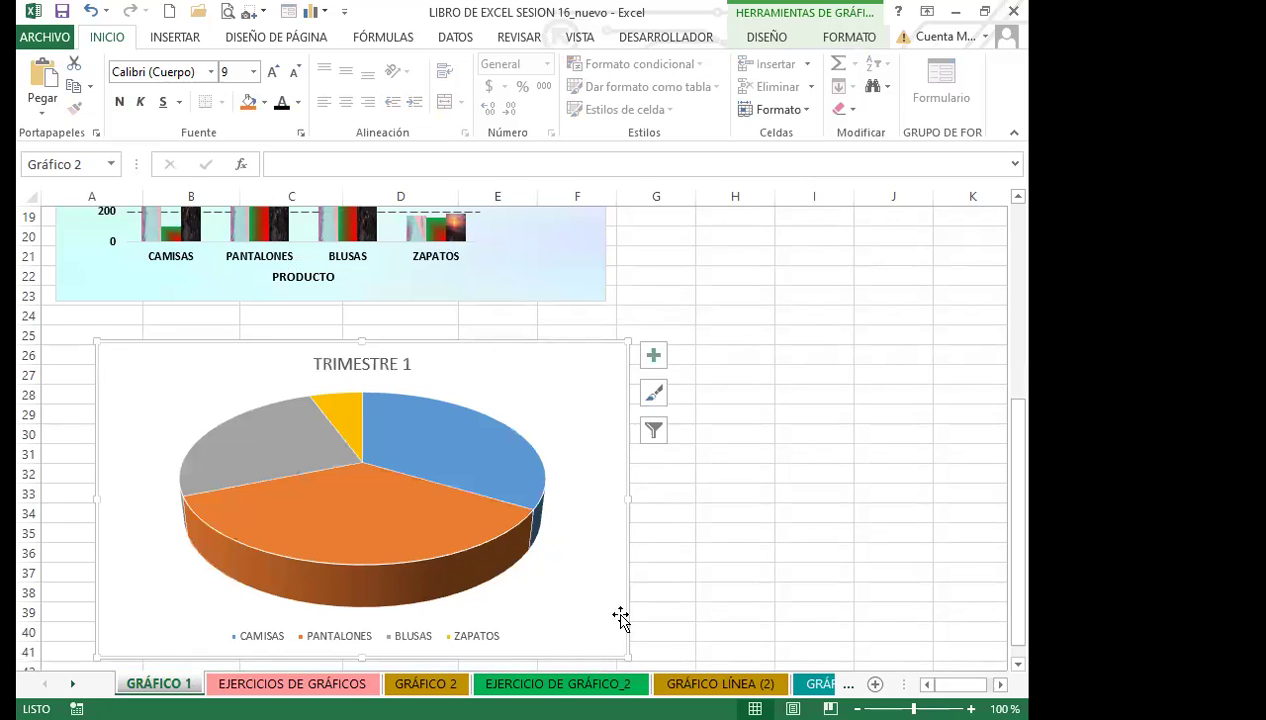
left_click(766, 37)
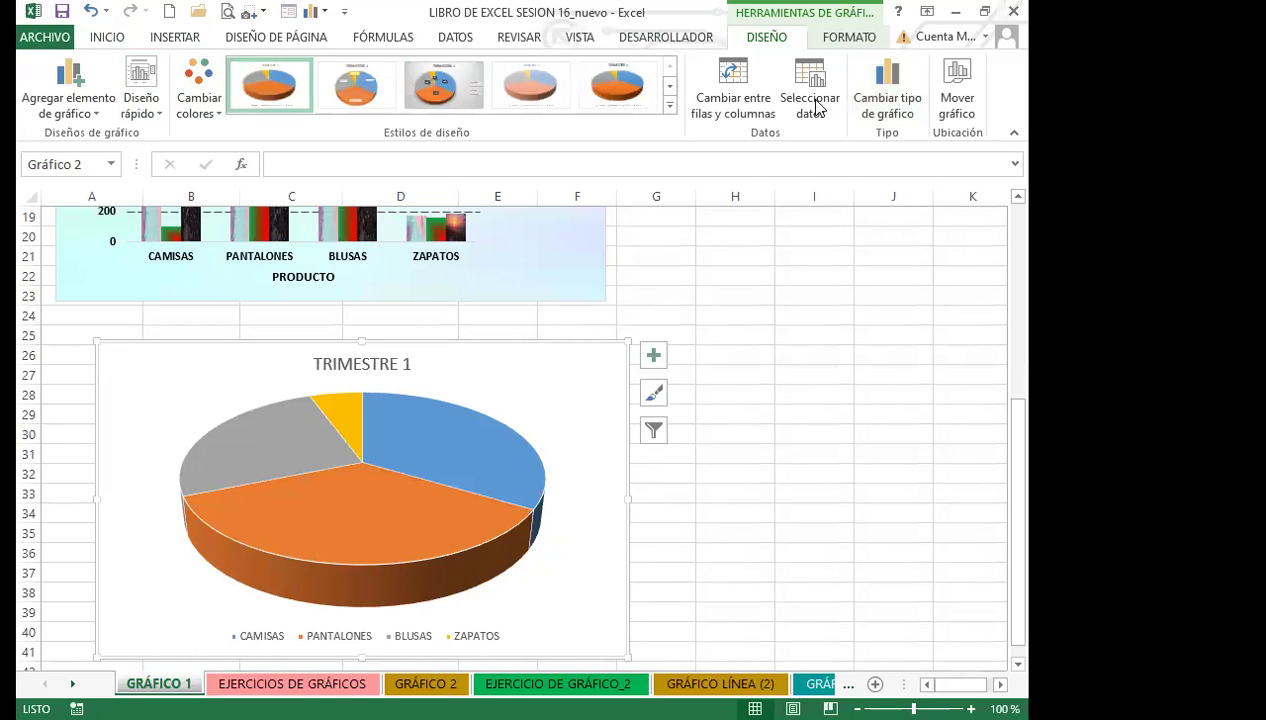
Apply the quick layout with a title, percentage labels and a legend beside the pie to the 3D pie chart.
left_click(138, 118)
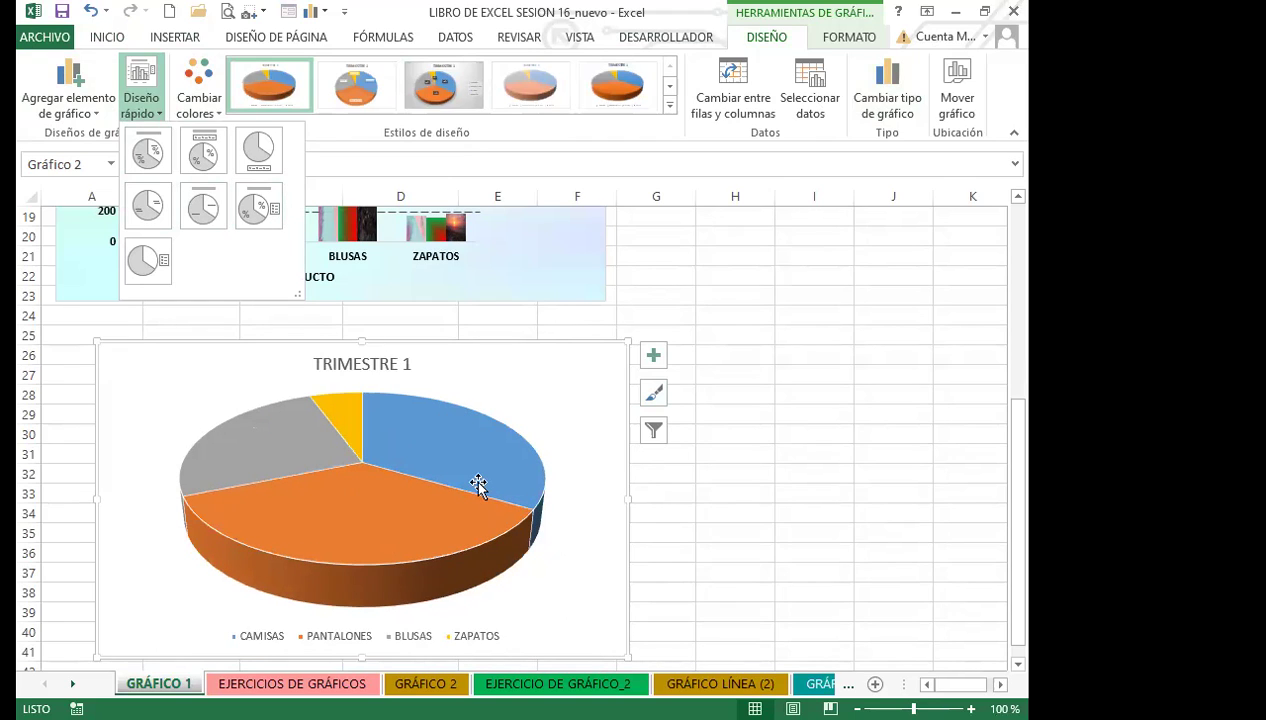
left_click(141, 100)
left_click(141, 100)
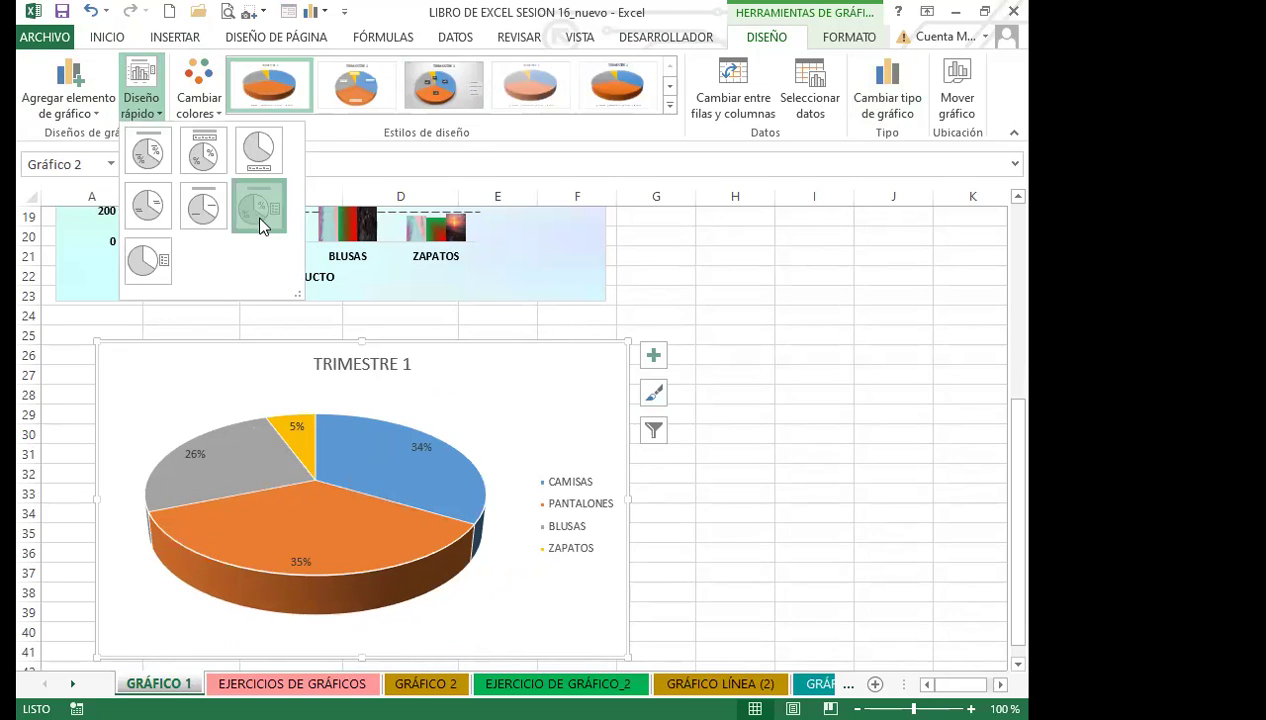
left_click(260, 226)
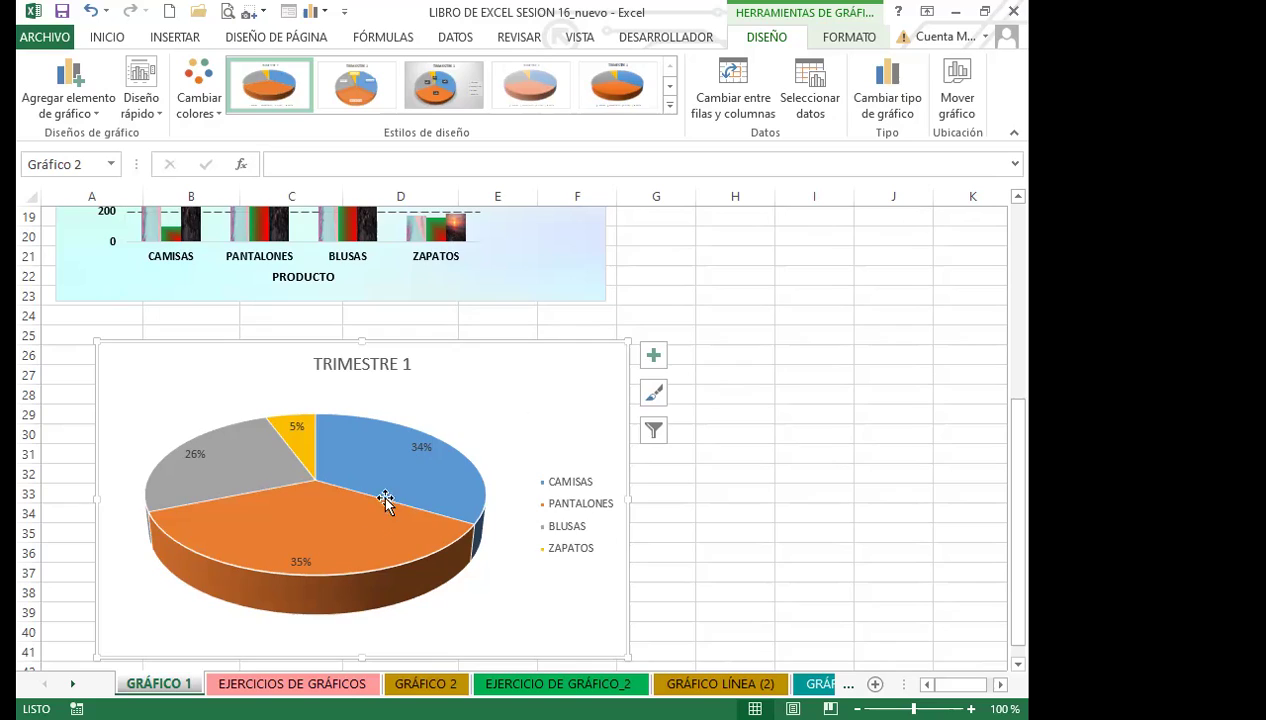
Check the pie chart's title and slices against the TRIMESTRE 1 data in the source table.
scroll(277, 421, "up", 6)
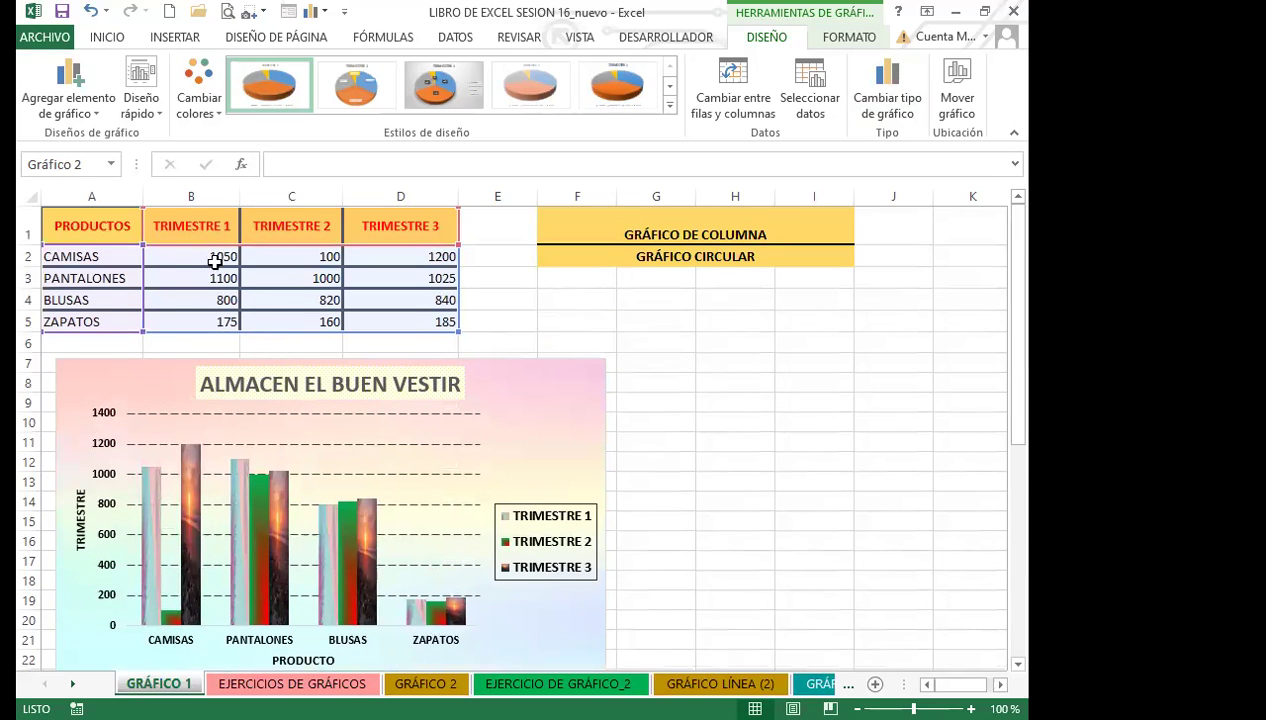
scroll(465, 592, "down", 3)
scroll(465, 592, "down", 4)
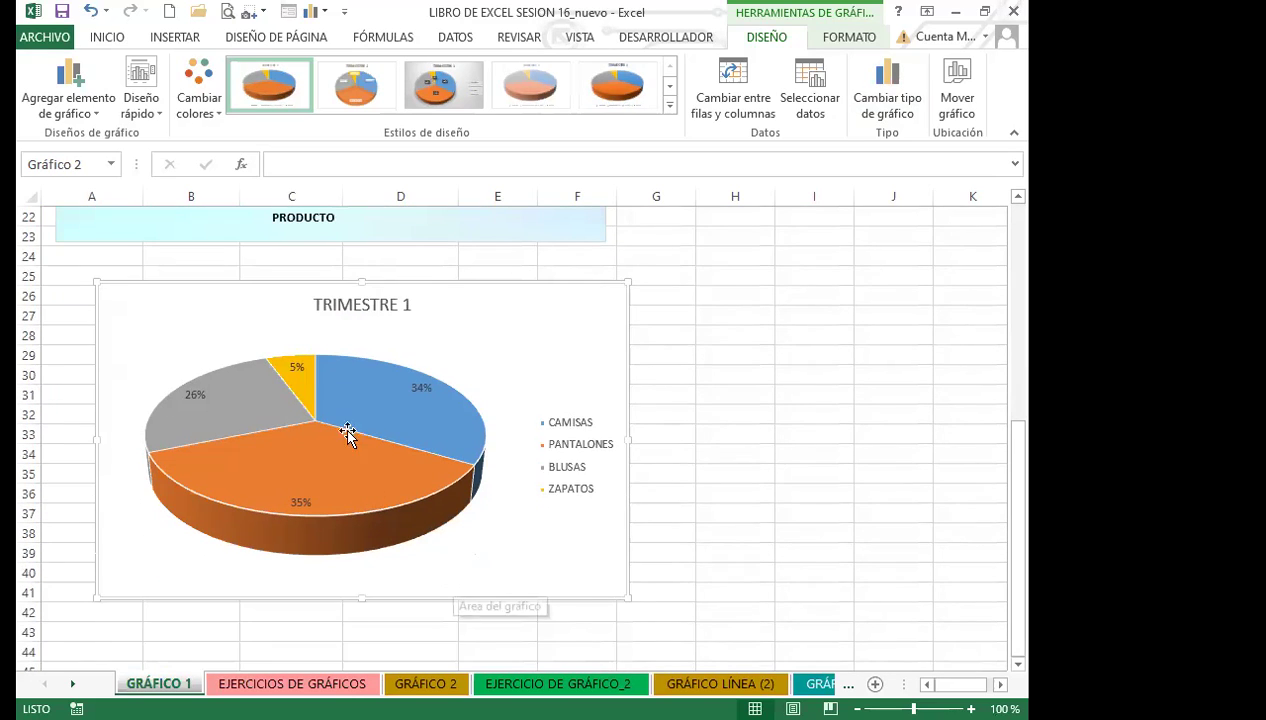
left_click(340, 317)
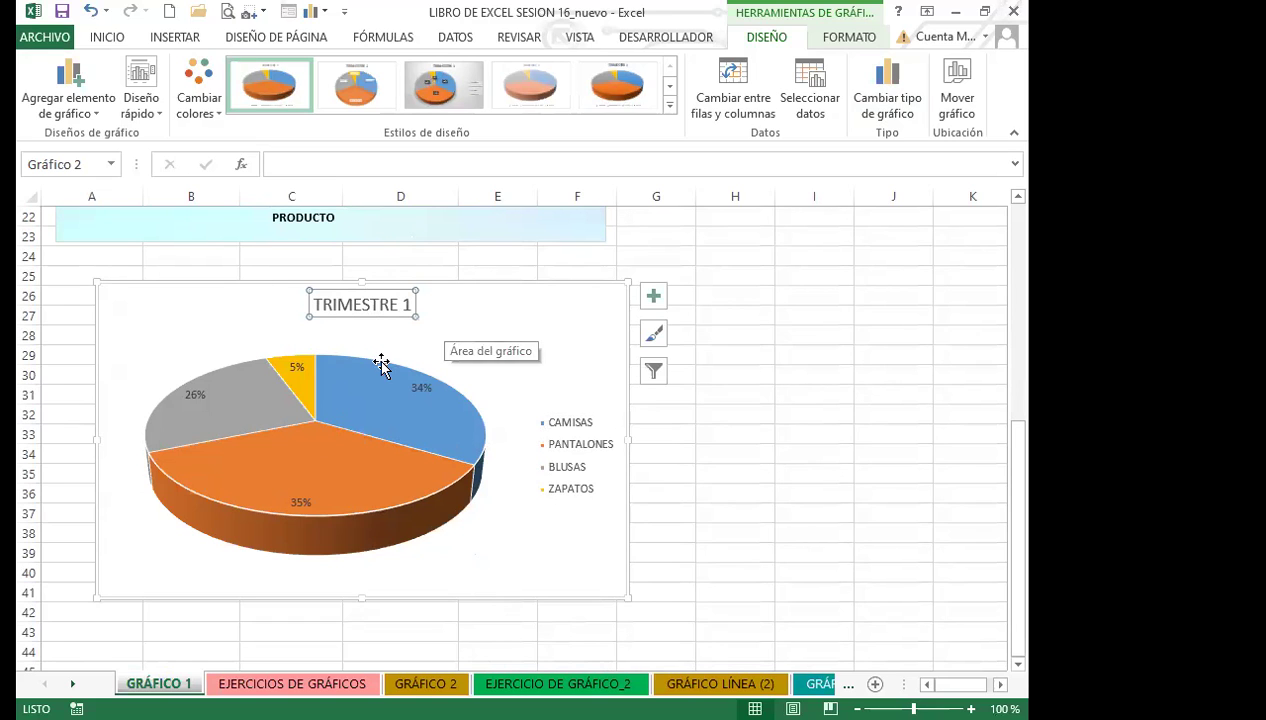
scroll(529, 393, "up", 2)
left_click(504, 470)
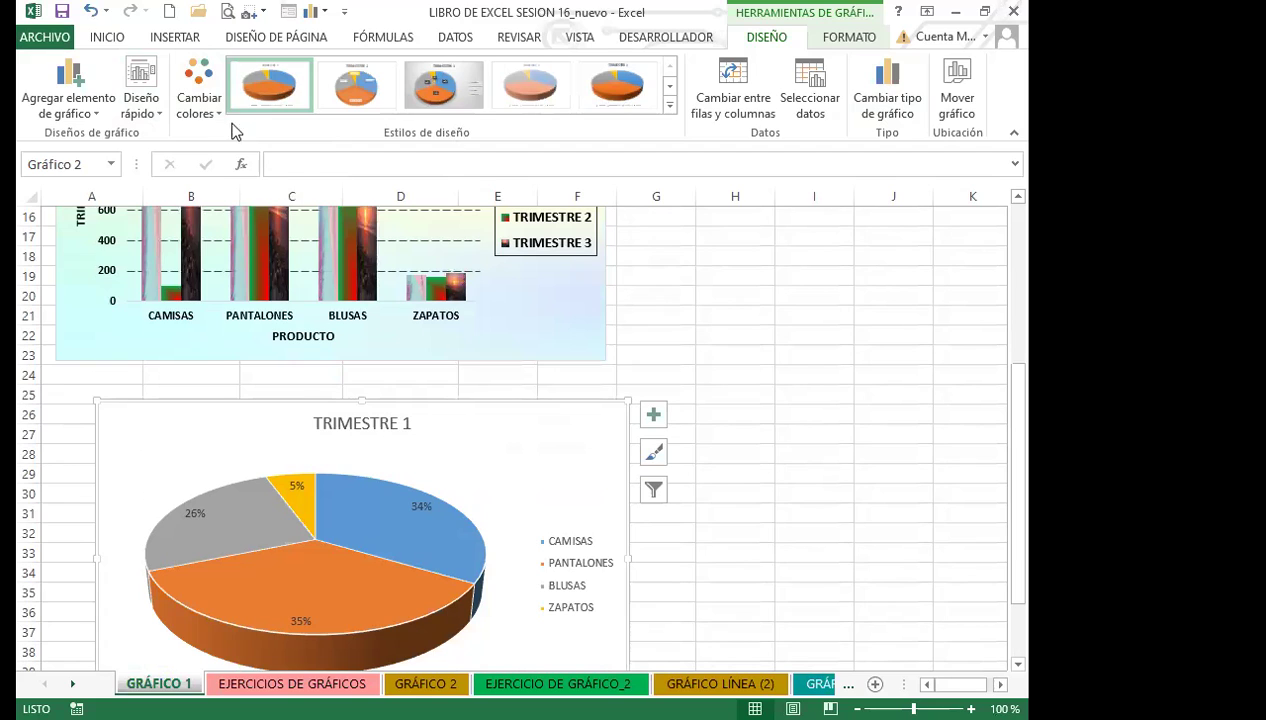
left_click(385, 525)
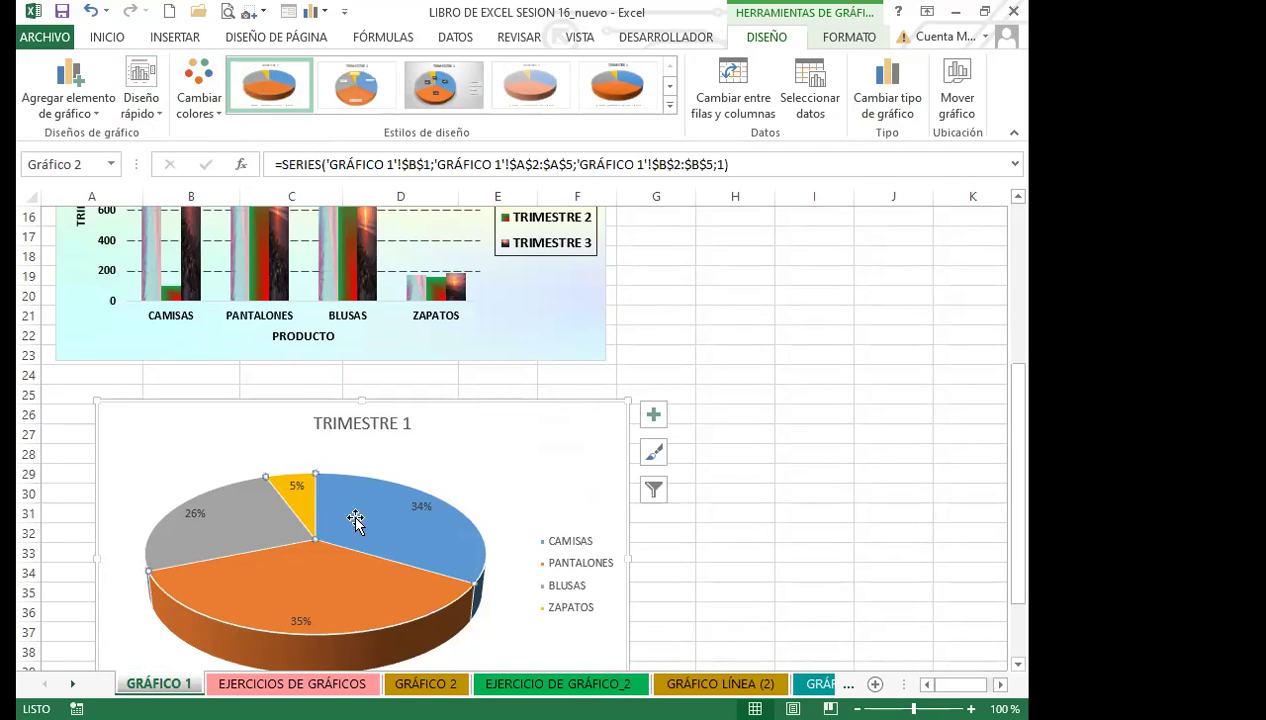
left_click(244, 531)
left_click(418, 555)
Make the pie chart's percentage labels bold at size 11 and its legend text bold.
left_click(106, 39)
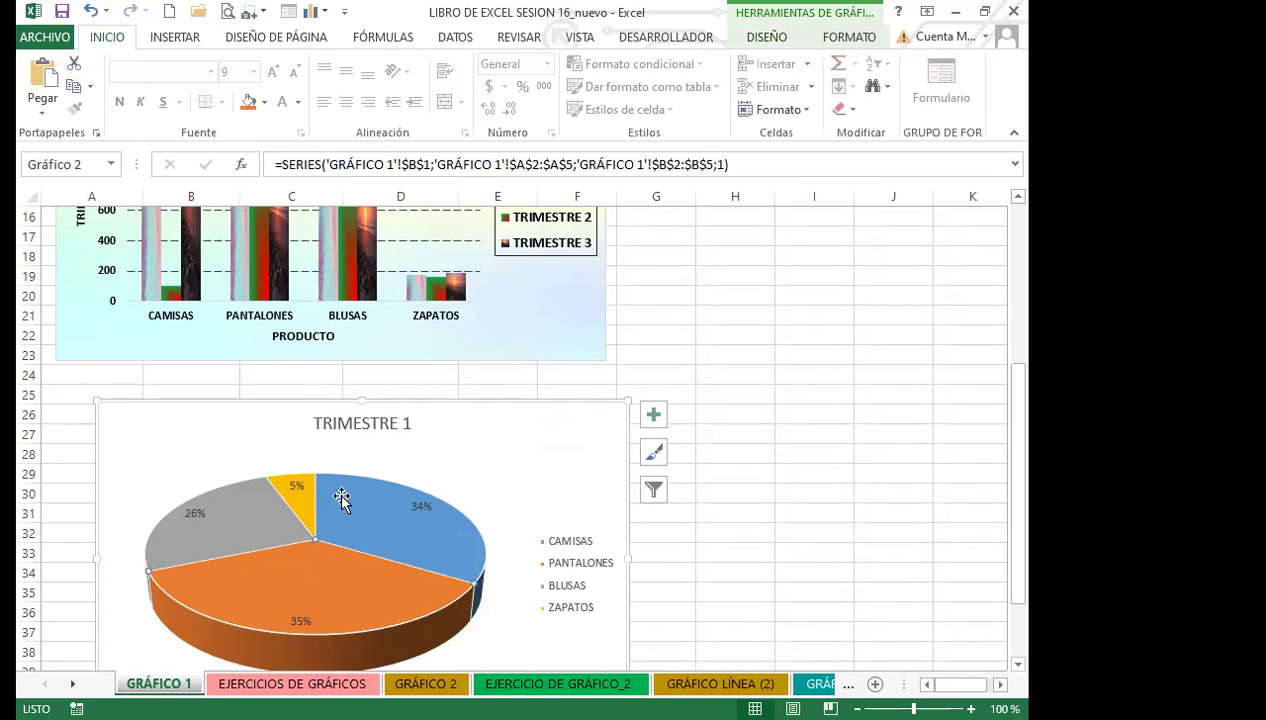
left_click(421, 507)
left_click(120, 103)
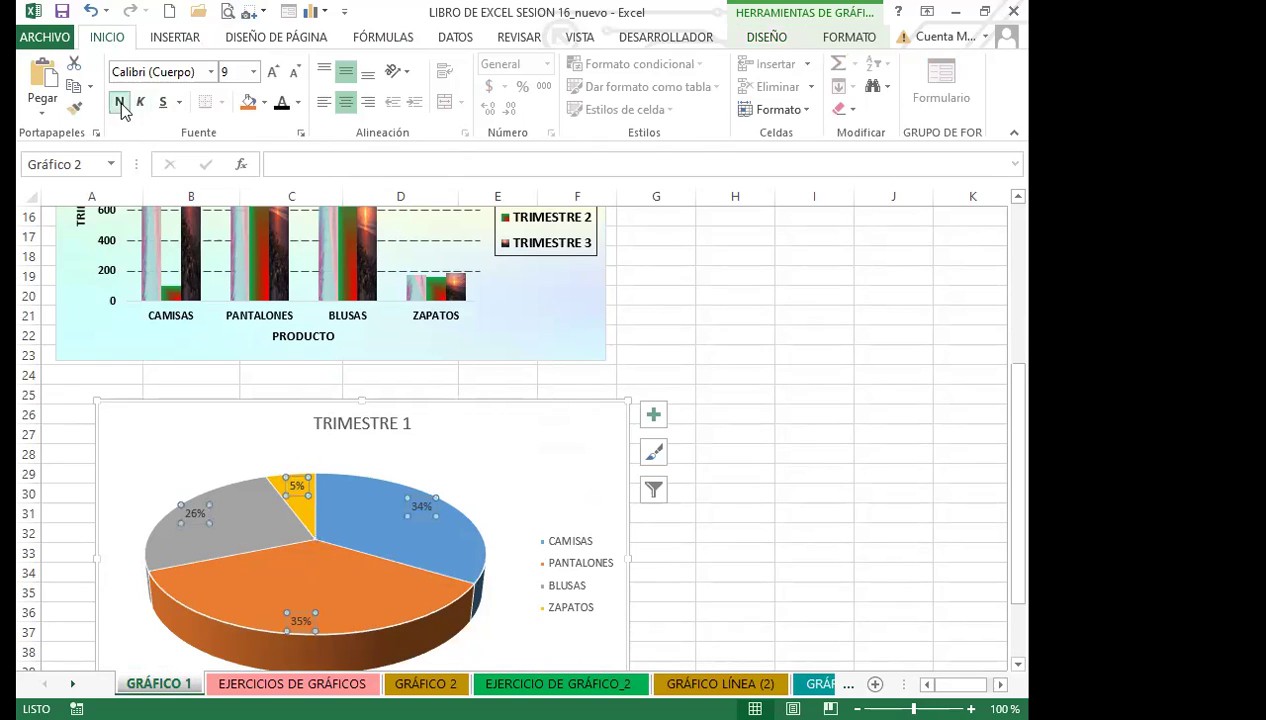
left_click(273, 73)
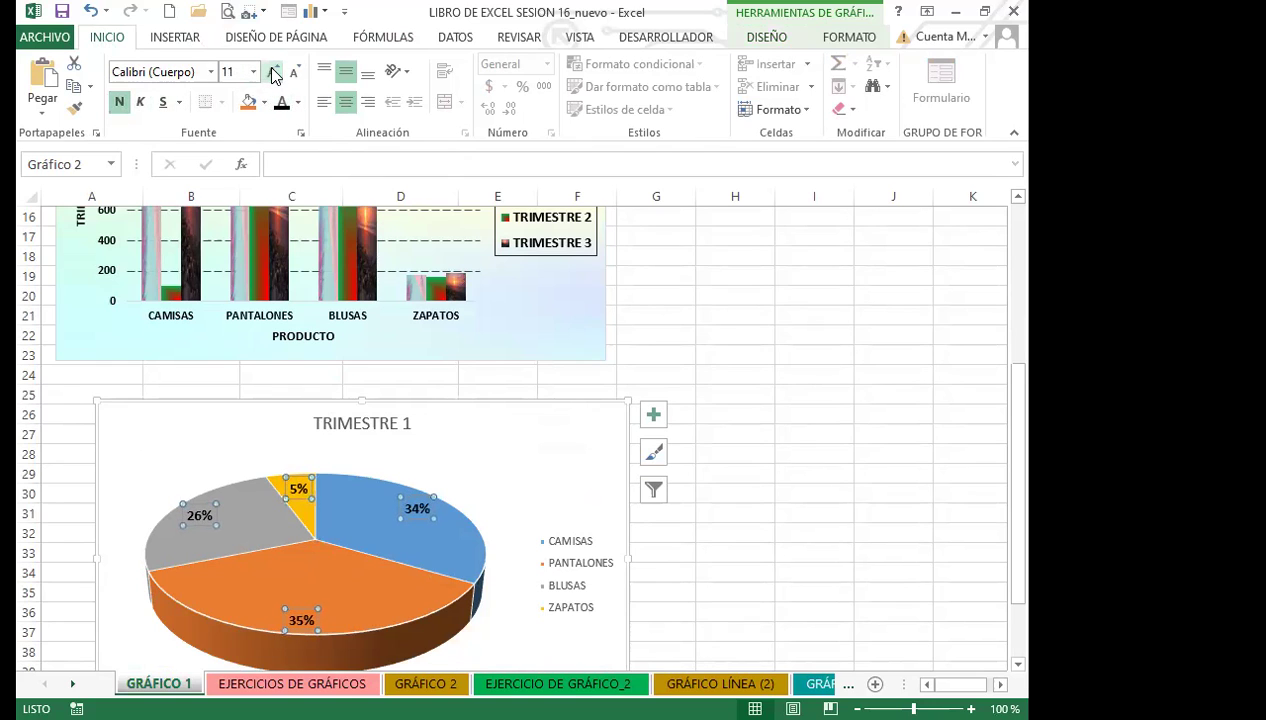
left_click(550, 560)
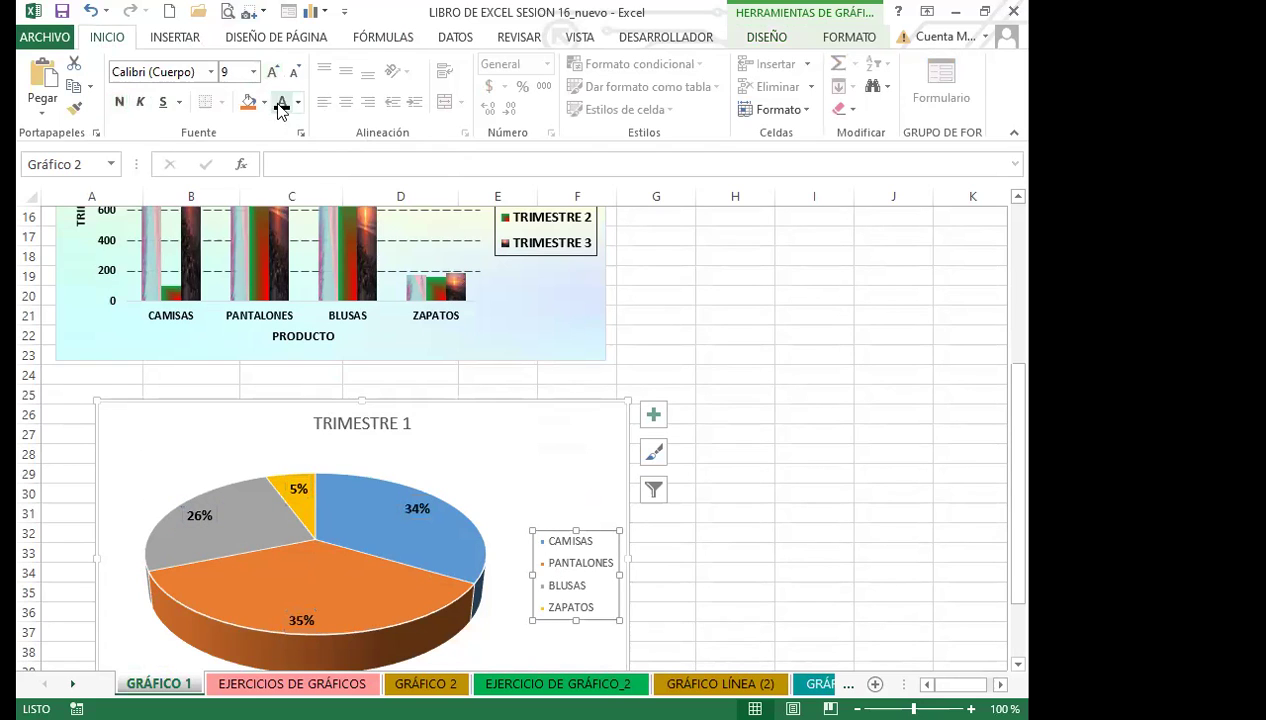
left_click(119, 102)
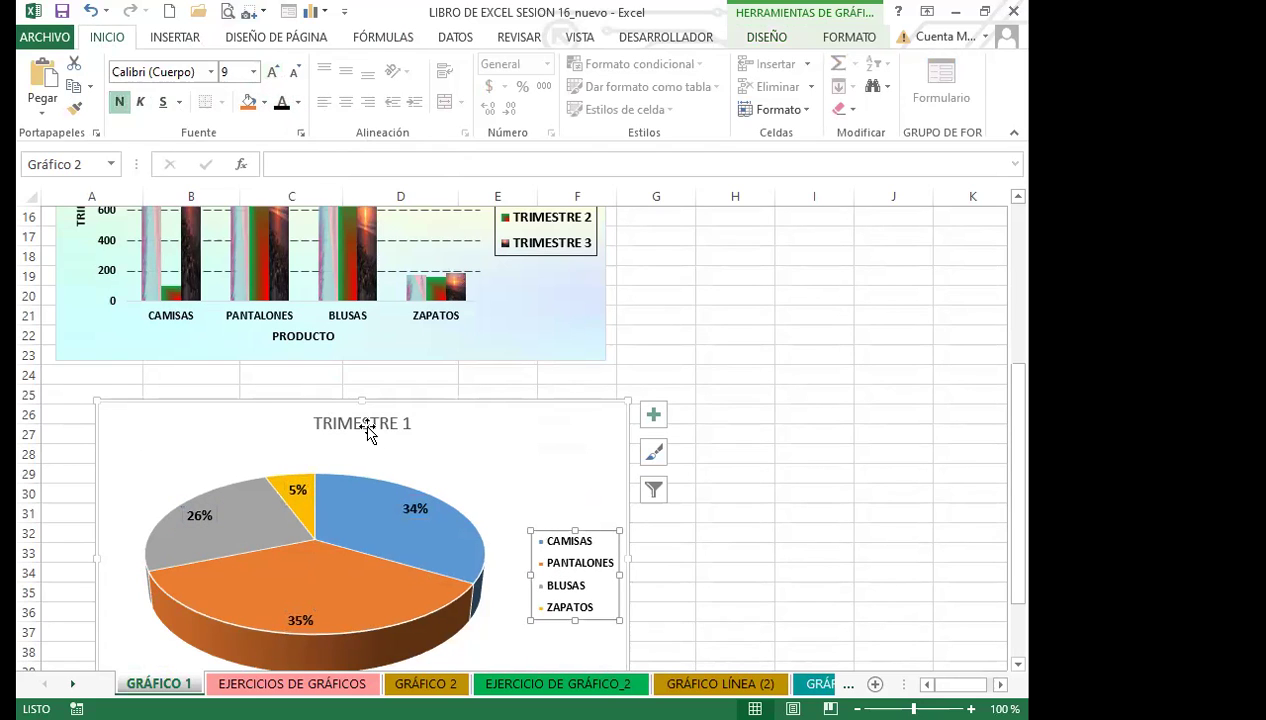
Make the pie chart title TRIMESTRE 1 bold and colour it standard red.
left_click(363, 424)
left_click(119, 102)
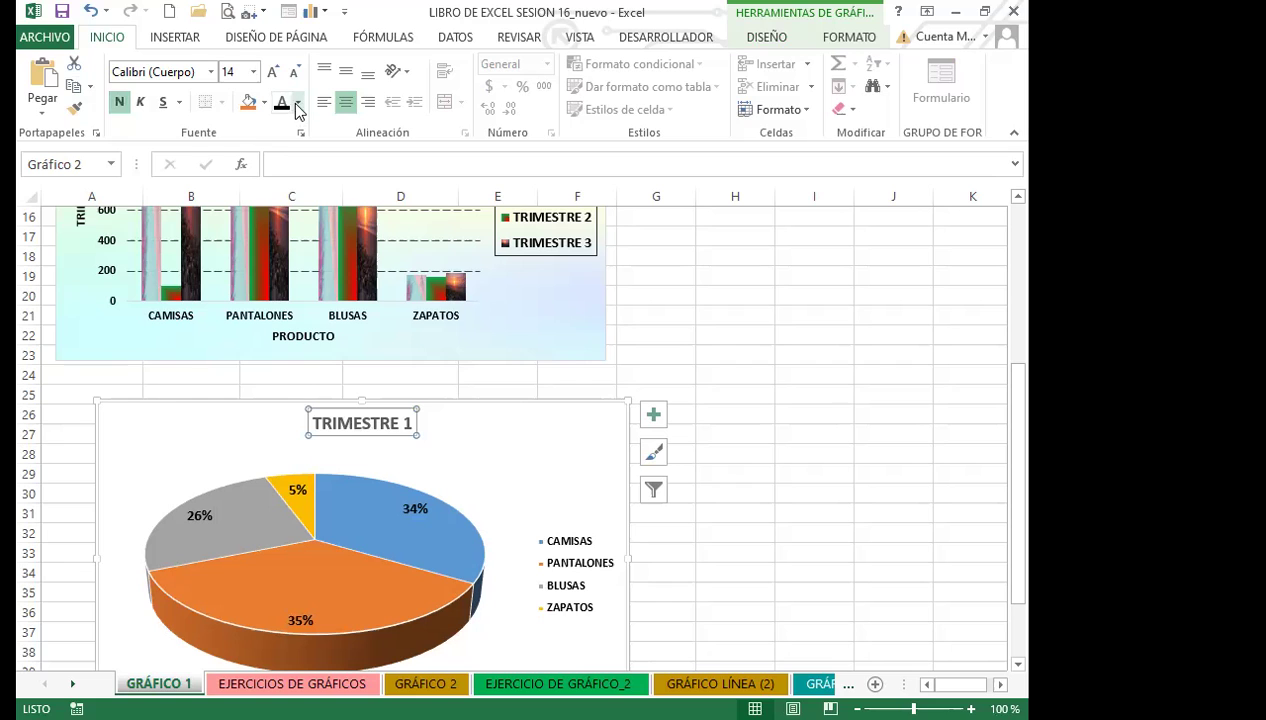
left_click(298, 102)
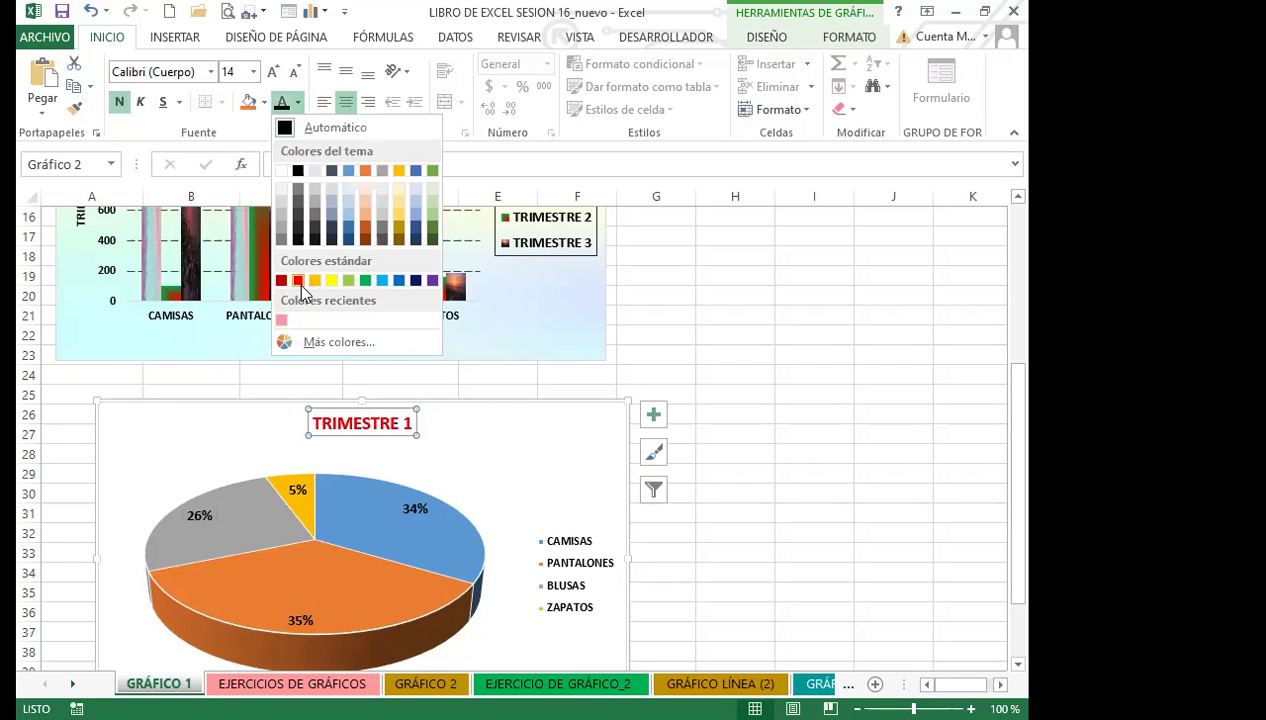
left_click(298, 280)
Fill the pie chart area with an online Bing picture found under GLOBOS, choosing the colourful balloon bunch on a blue sky.
double_click(514, 480)
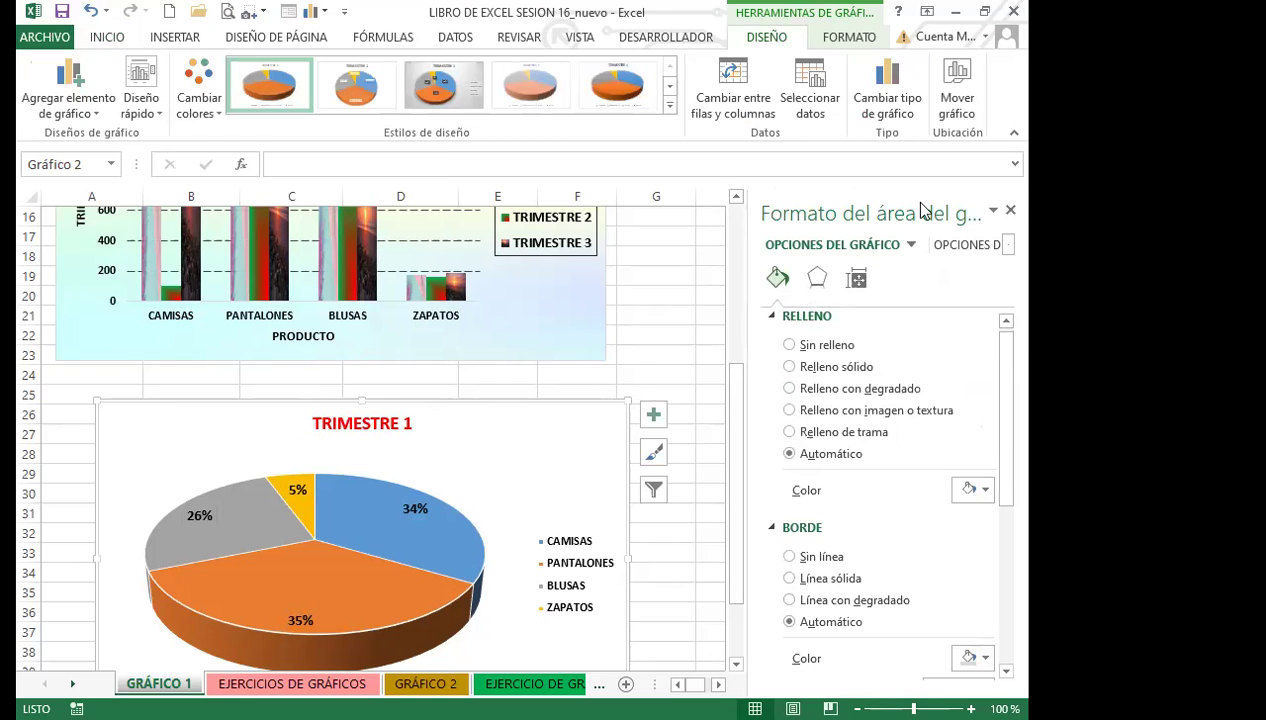
left_click(789, 411)
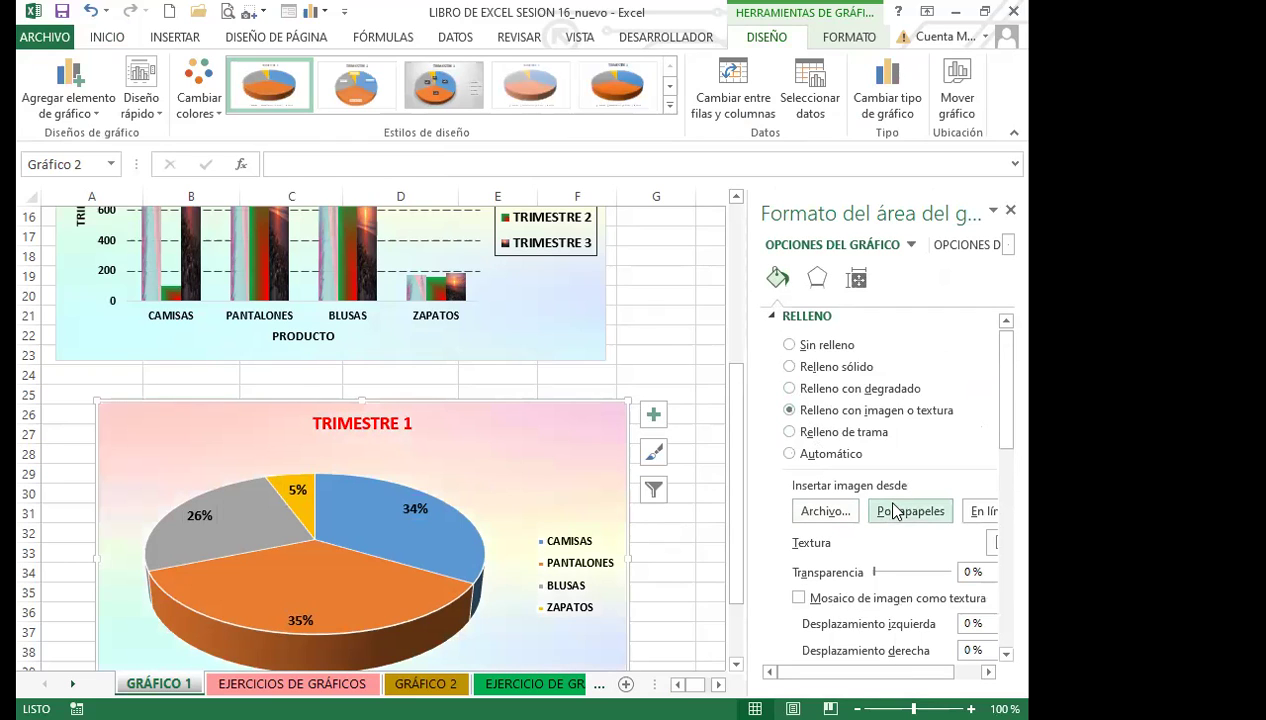
left_click(968, 513)
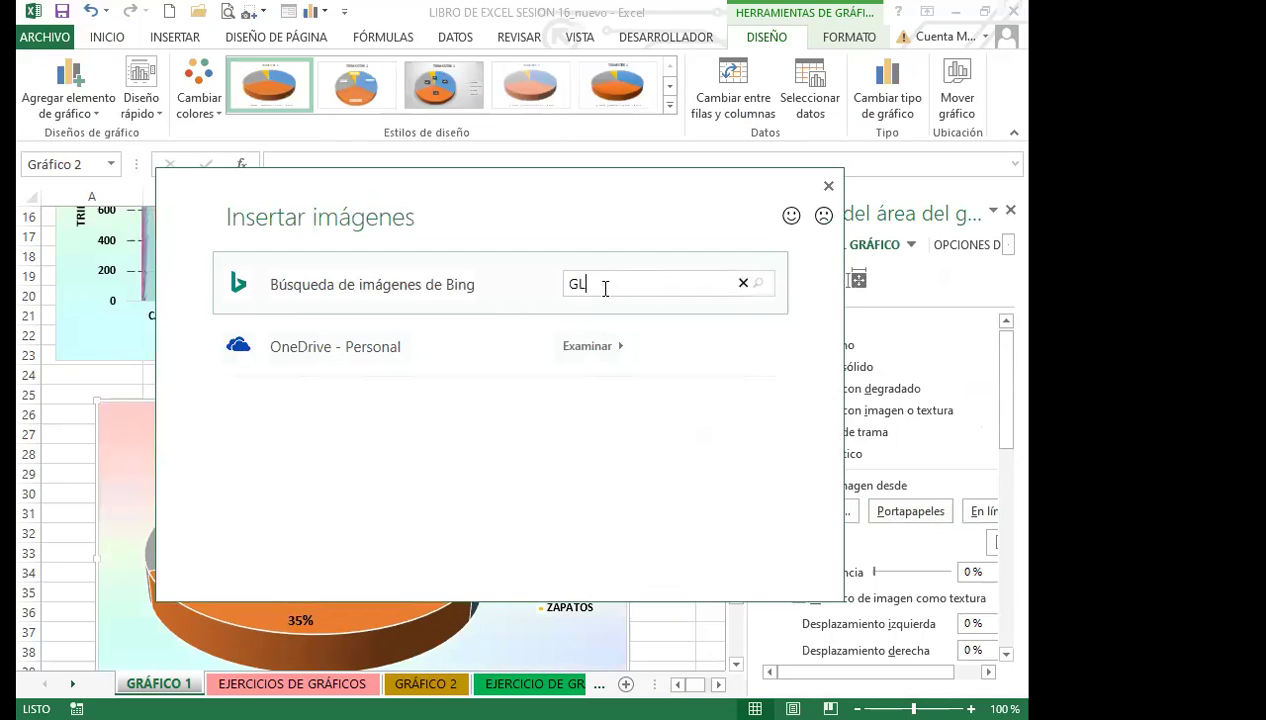
type("GLOBOS")
key("Return")
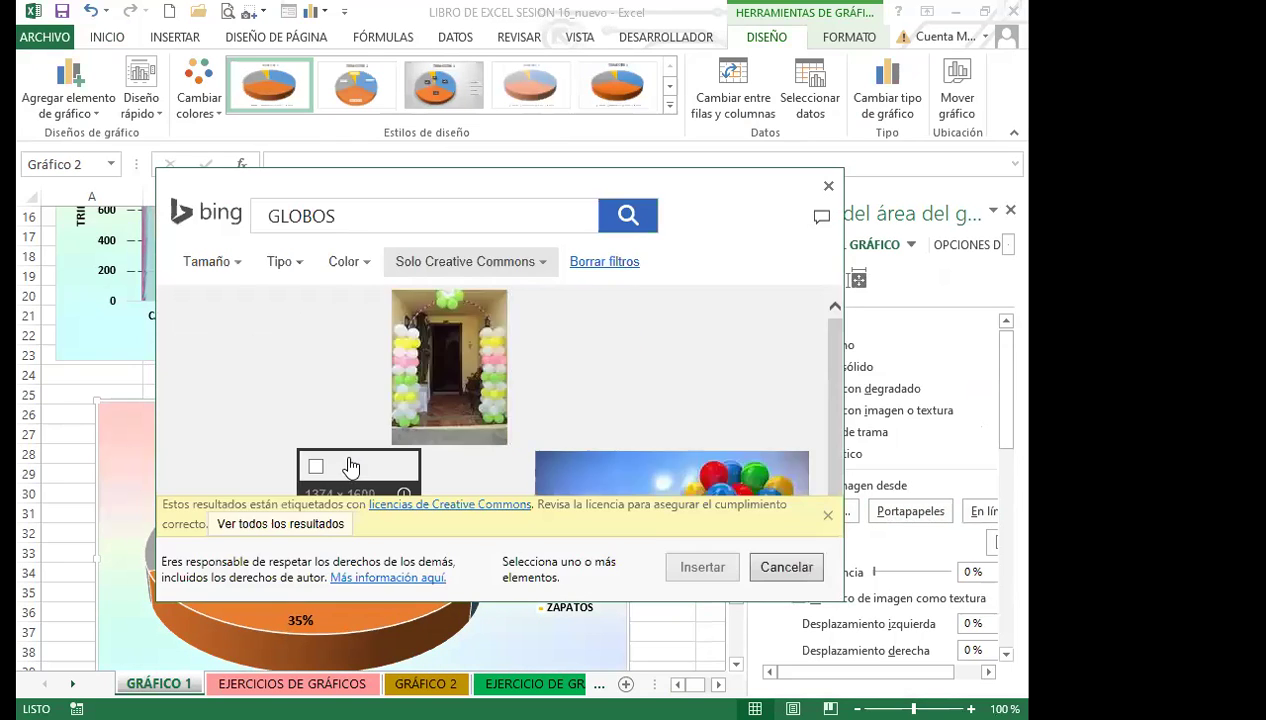
scroll(368, 420, "down", 2)
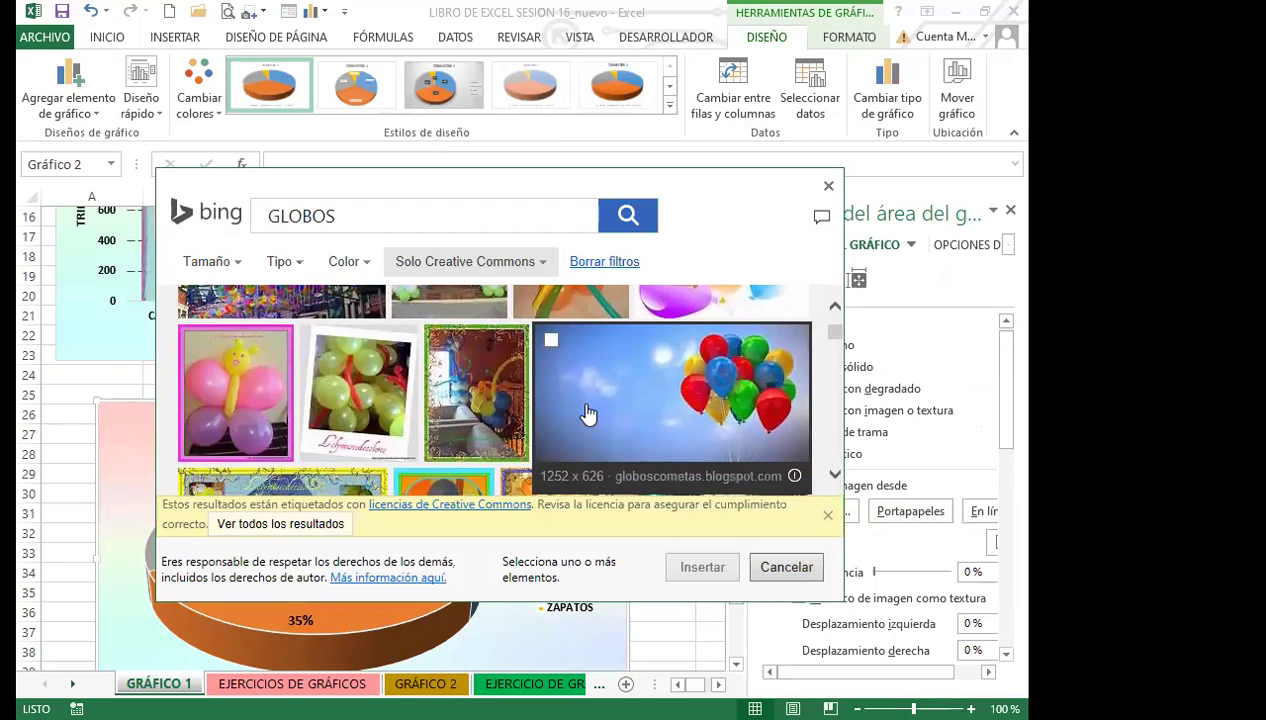
left_click(634, 400)
left_click(690, 567)
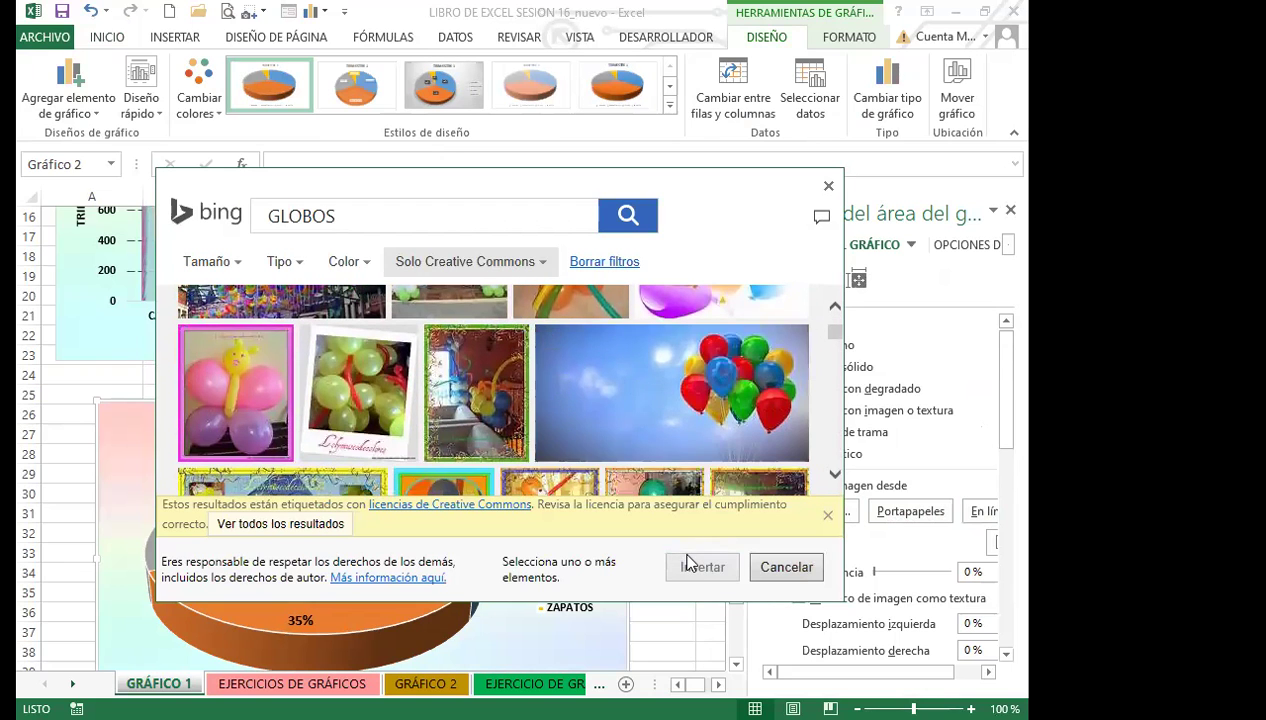